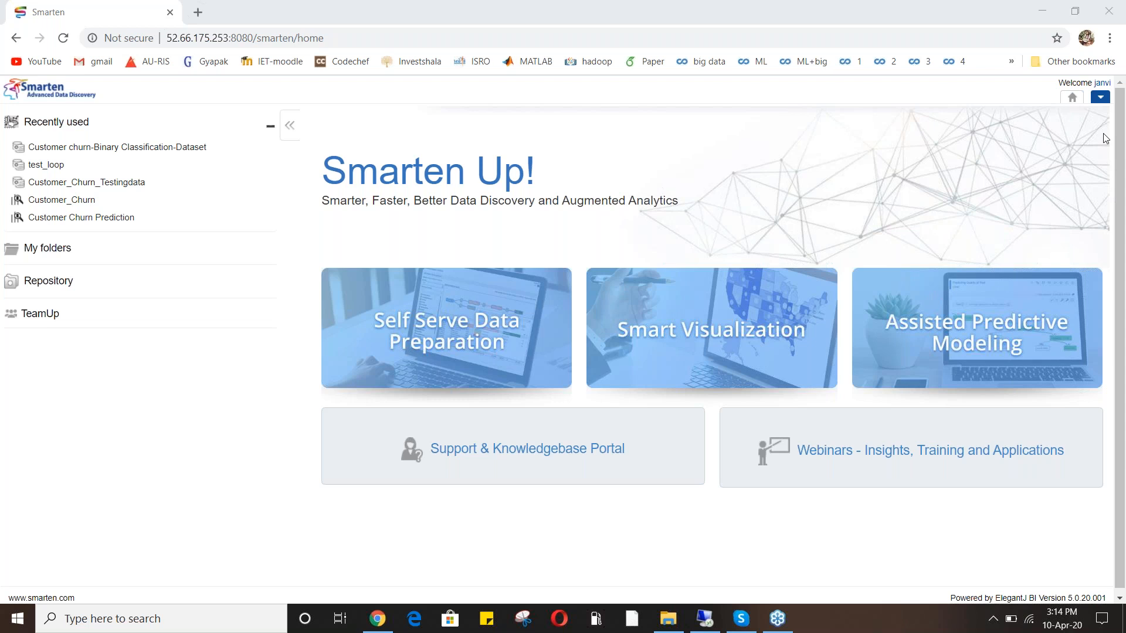
Start a new datasource profile of the Text (e.g. txt, csv, tsv) file type
{"action": "left_click", "coordinate": [1099, 98]}
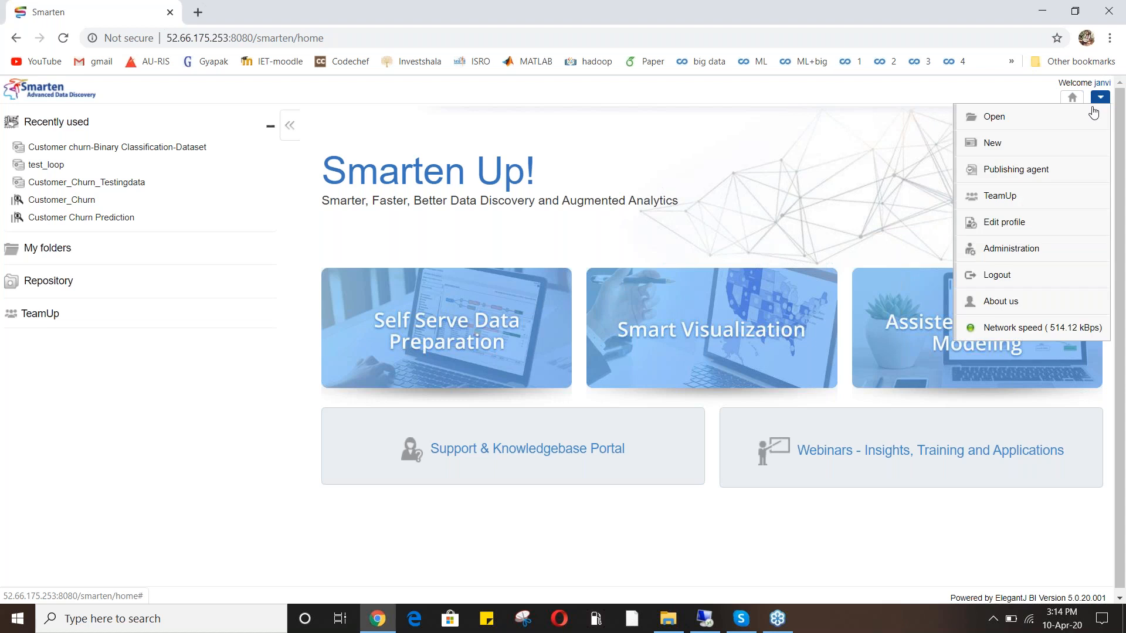
{"action": "mouse_move", "coordinate": [1081, 143]}
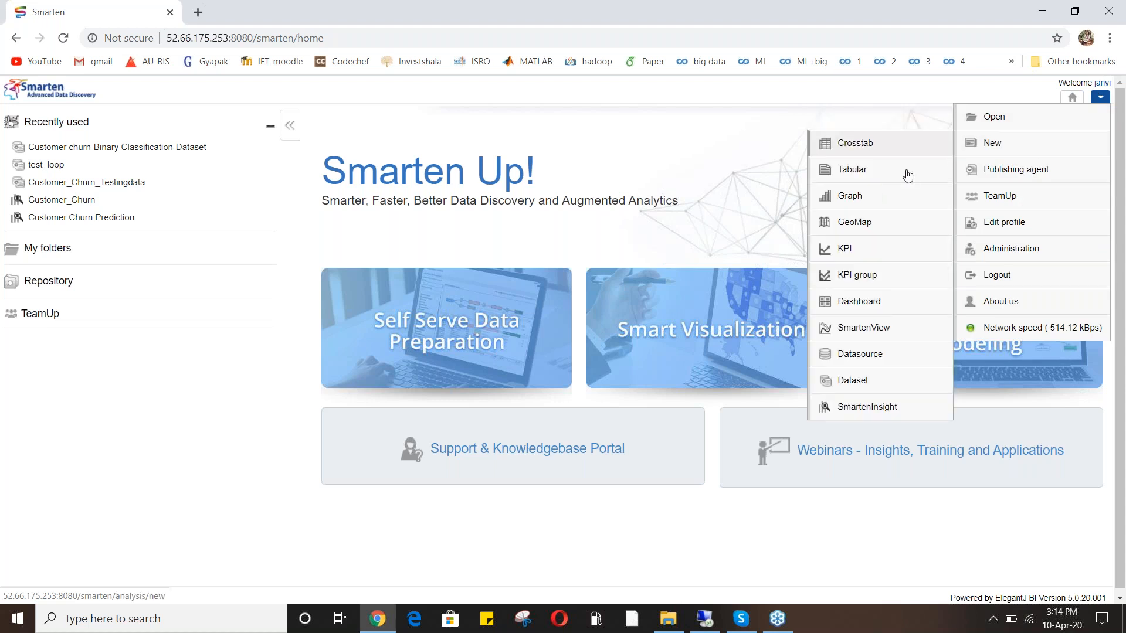
{"action": "left_click", "coordinate": [900, 351]}
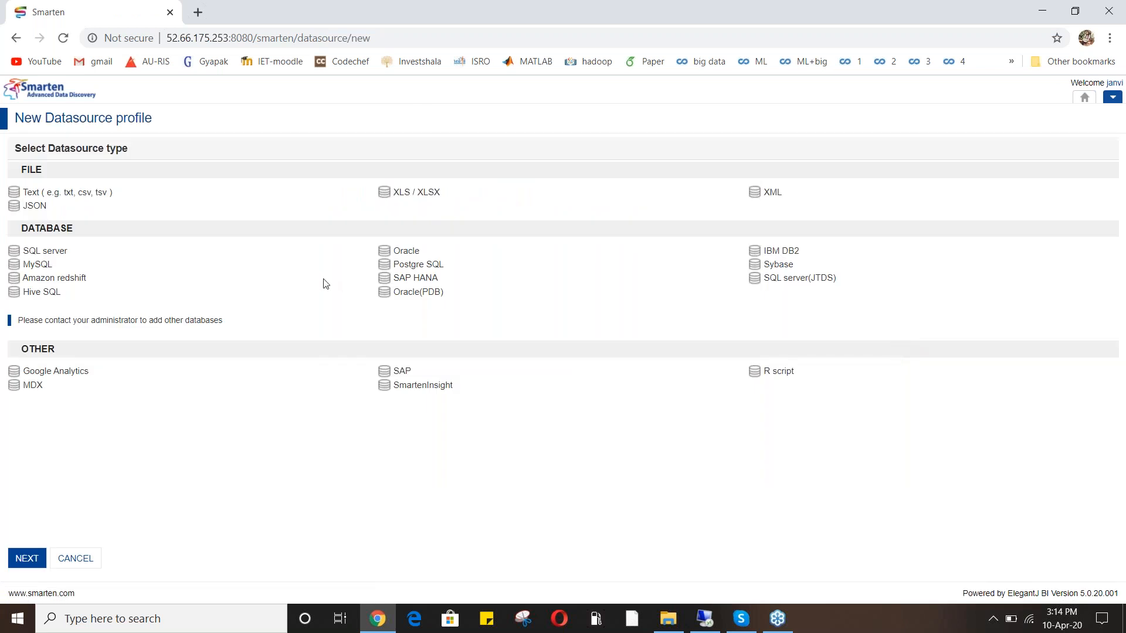
{"action": "left_click", "coordinate": [98, 202]}
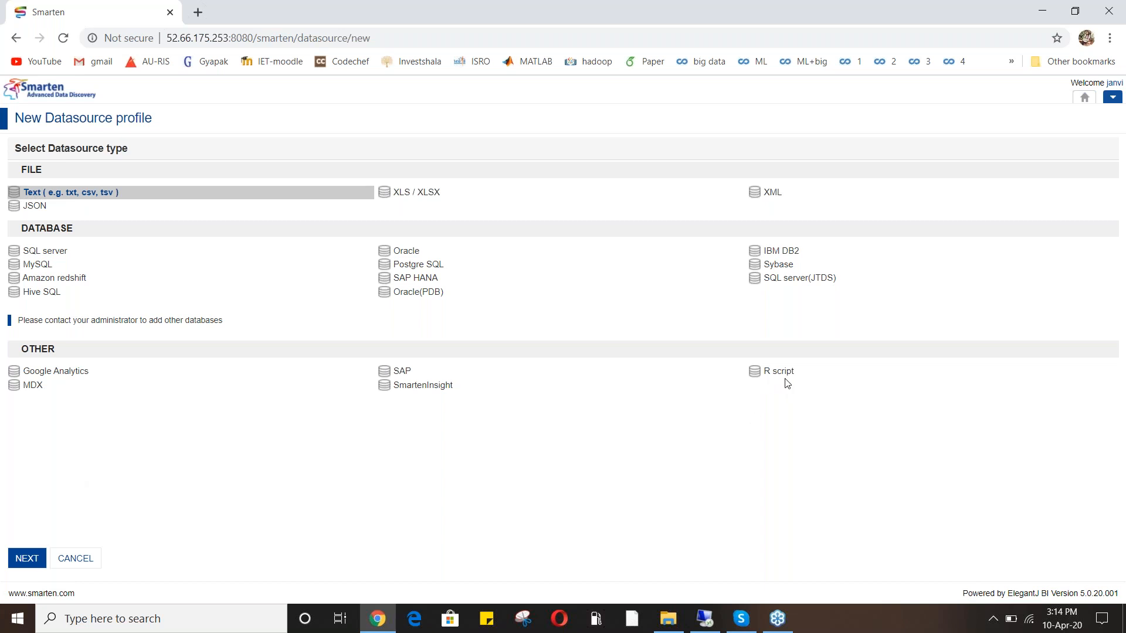
{"action": "left_click", "coordinate": [21, 566]}
Upload the Customer churn-Binary Classification-Dataset file from the Webinar folder on the desktop as the datasource file
{"action": "left_click", "coordinate": [62, 382]}
{"action": "left_click", "coordinate": [238, 138]}
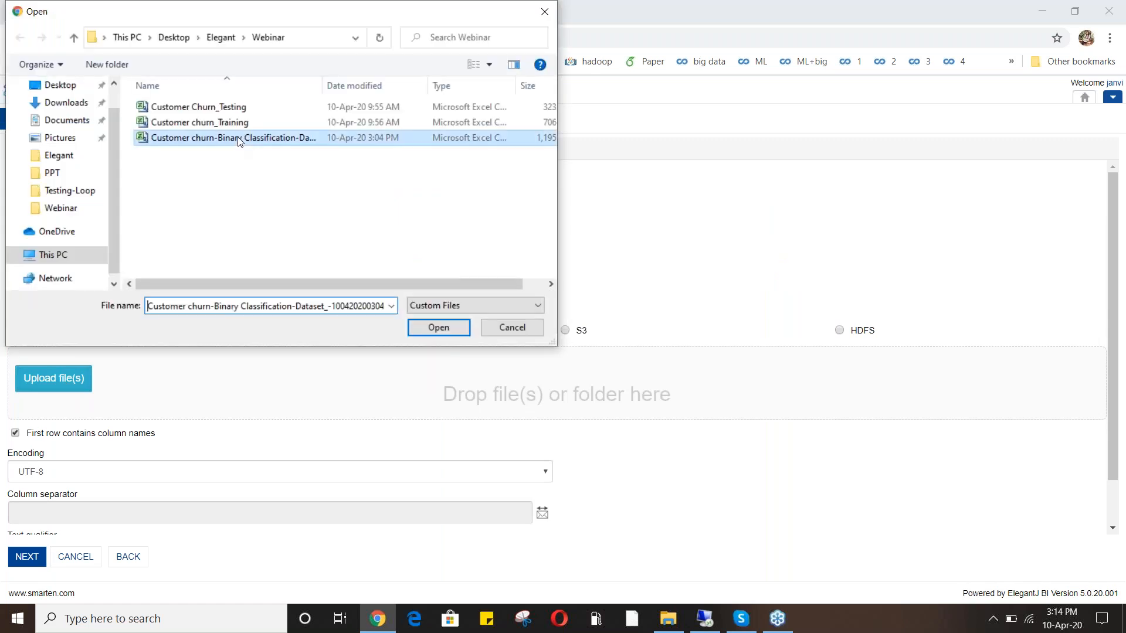
{"action": "left_click", "coordinate": [447, 331]}
Name the datasource Customer_Churn_Training, proceed to its data preview and save it
{"action": "left_click", "coordinate": [117, 179]}
{"action": "type", "text": "Custo"}
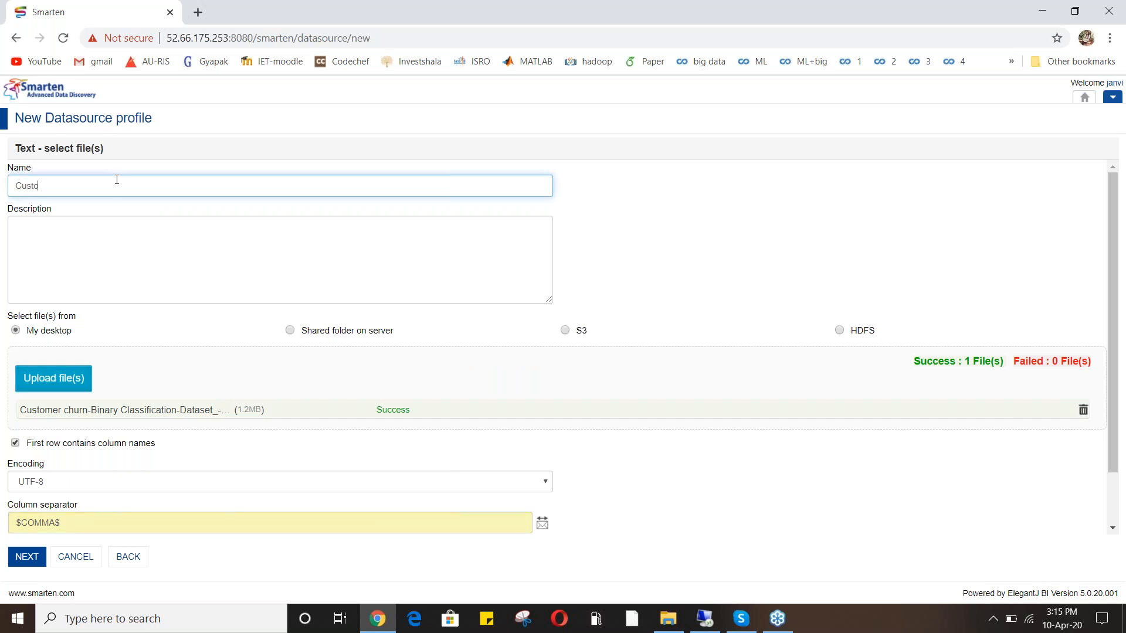
{"action": "type", "text": "mer_Churn_Training"}
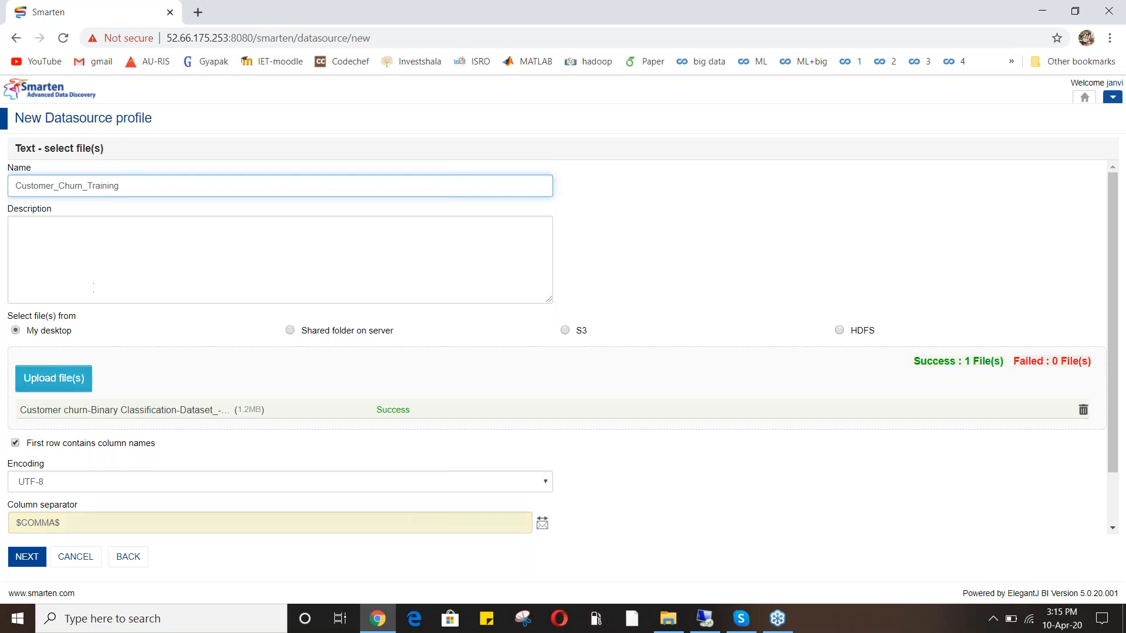
{"action": "left_click", "coordinate": [34, 557]}
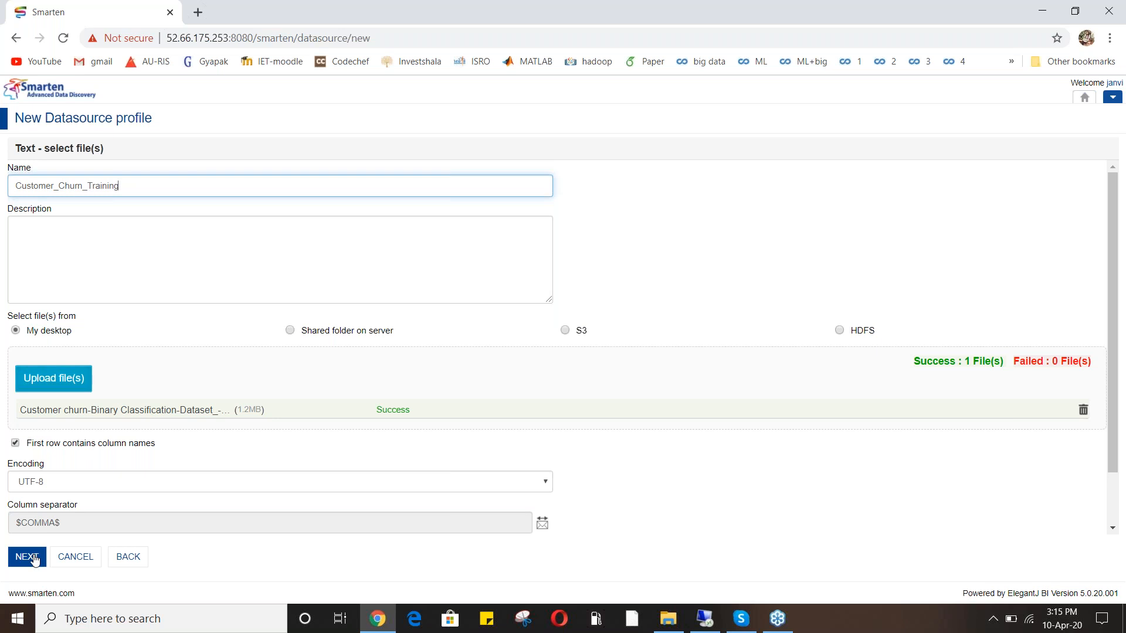
{"action": "left_click", "coordinate": [34, 559]}
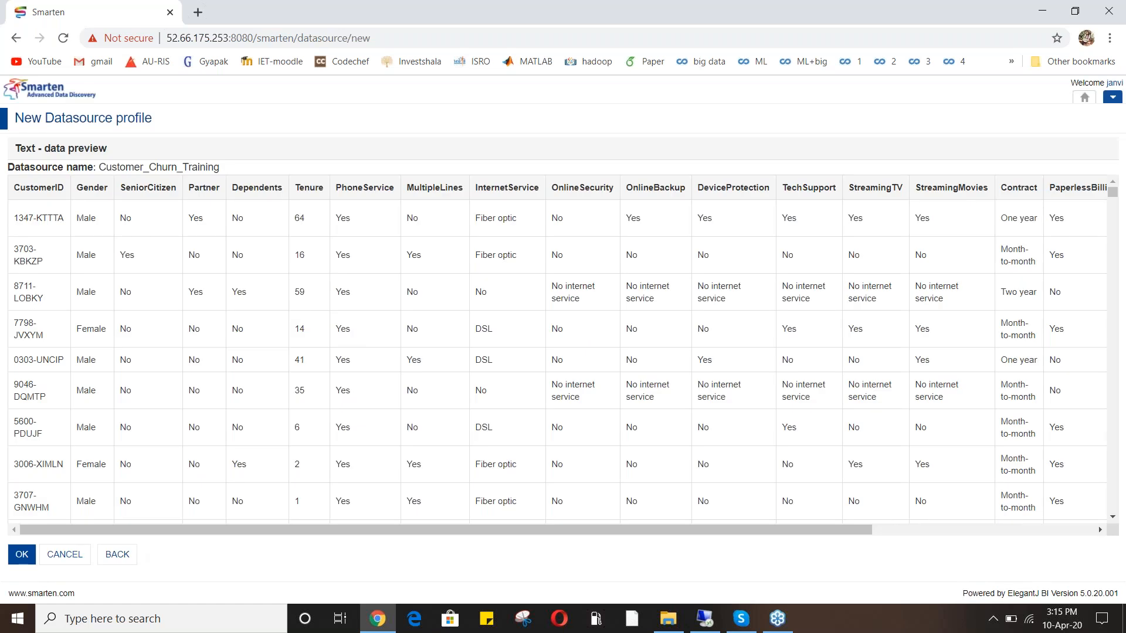
{"action": "left_click", "coordinate": [22, 557]}
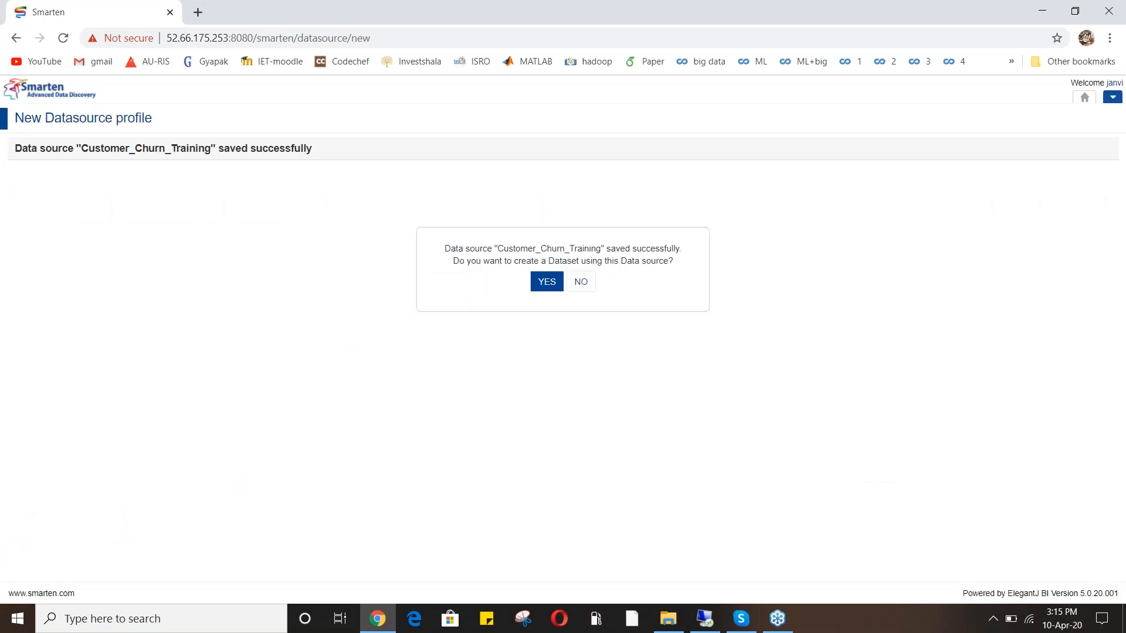
Start a dataset from the saved datasource, name it Customer_Churn_Training_Dataset and proceed to column selection
{"action": "left_click", "coordinate": [538, 285]}
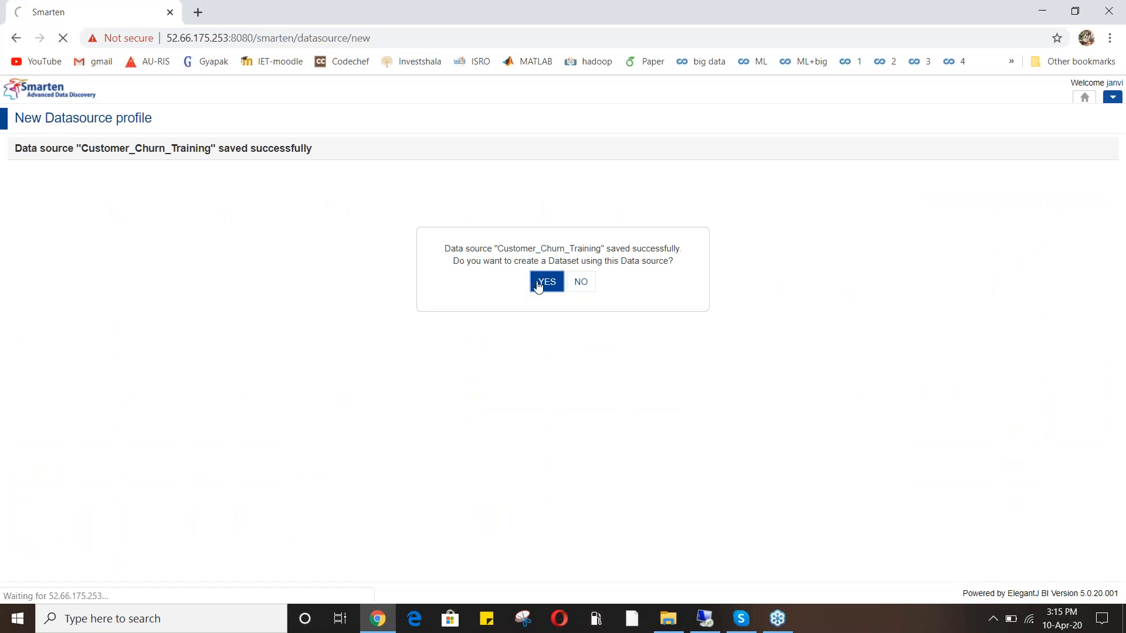
{"action": "left_click", "coordinate": [272, 197]}
{"action": "type", "text": "Cus"}
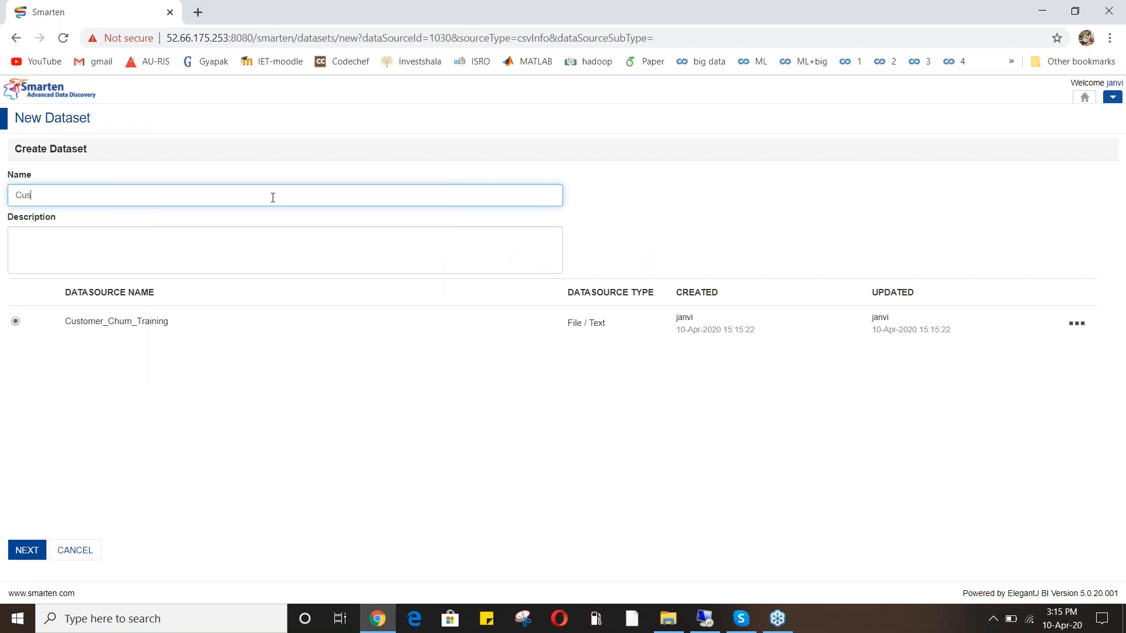
{"action": "type", "text": "tomer_Churn_Training_Dataset"}
{"action": "left_click", "coordinate": [30, 549]}
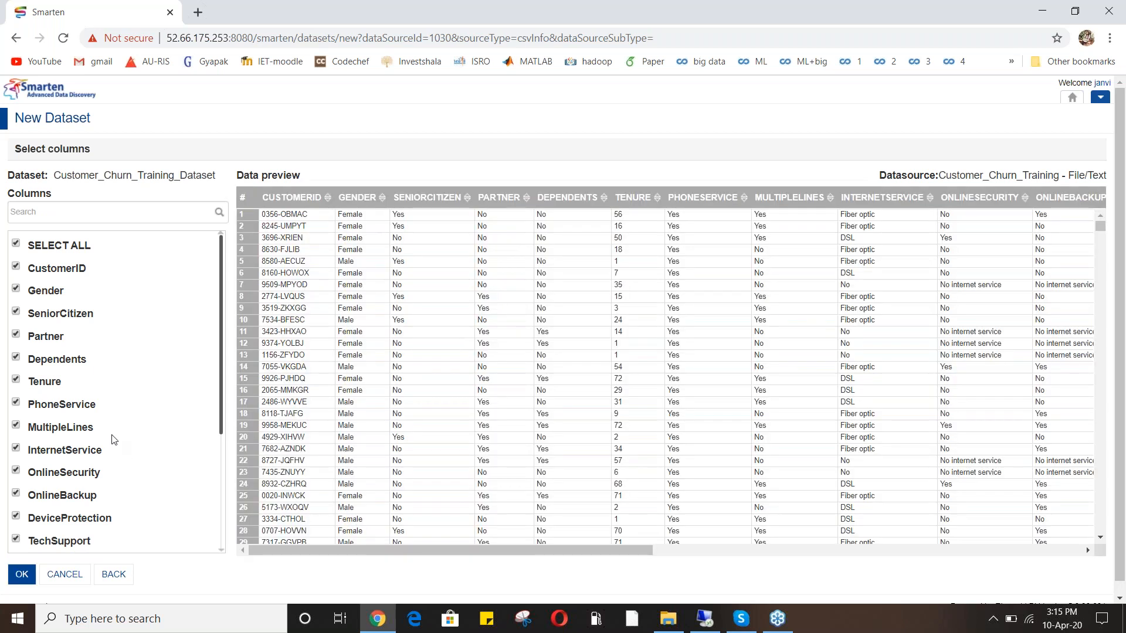
Review the column list, keep all columns selected and create the dataset
{"action": "scroll", "coordinate": [66, 335], "scroll_direction": "down", "scroll_amount": 3}
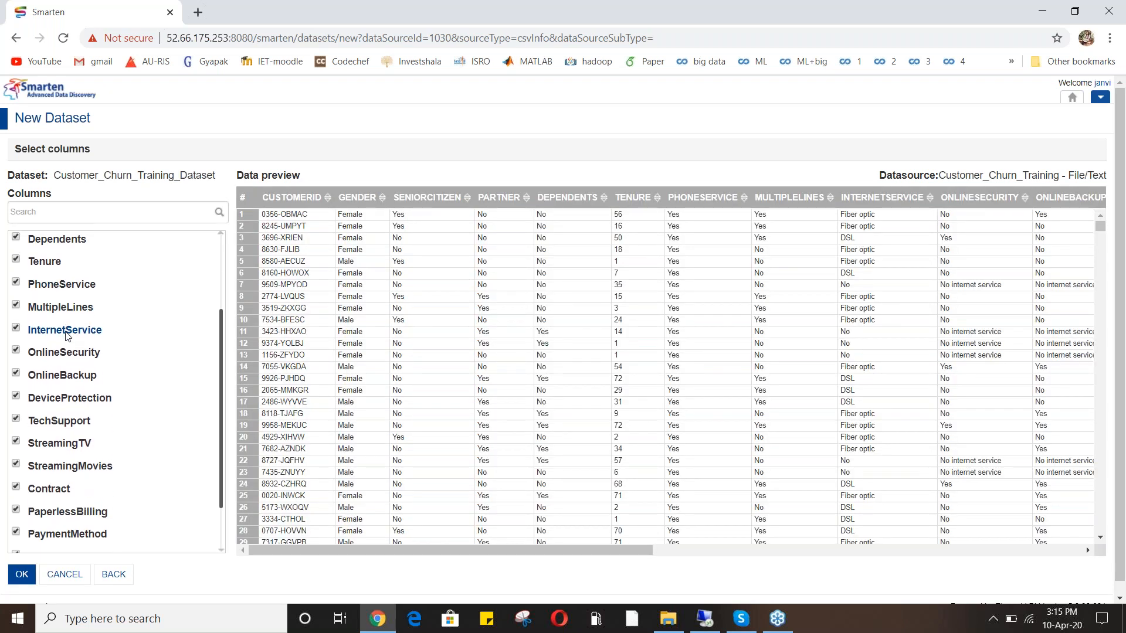
{"action": "scroll", "coordinate": [66, 335], "scroll_direction": "up", "scroll_amount": 3}
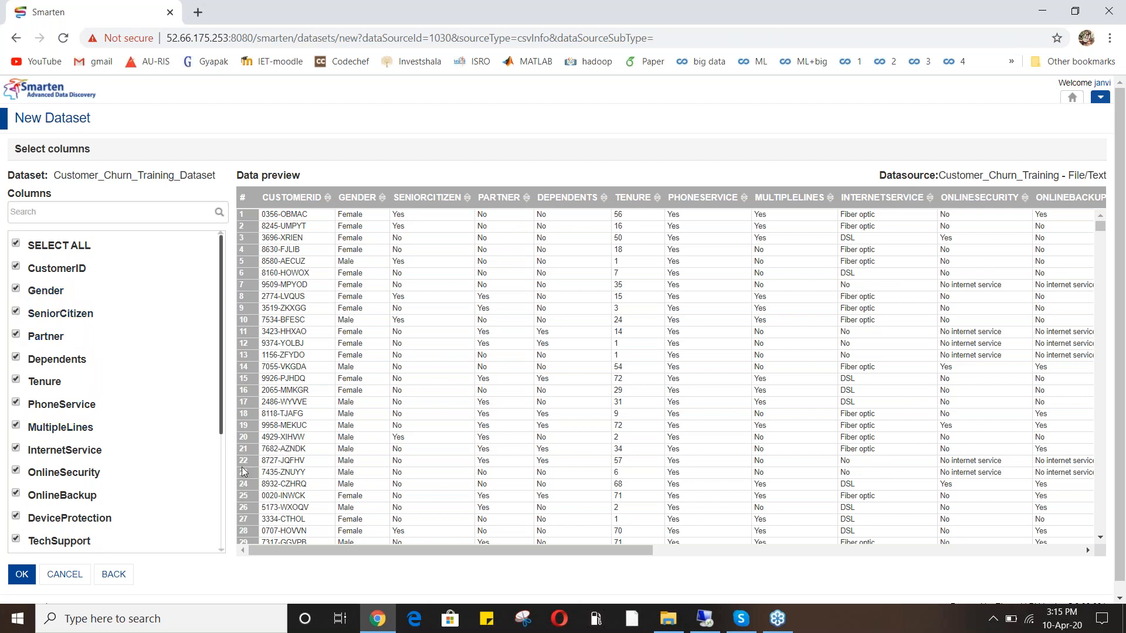
{"action": "left_click", "coordinate": [23, 574]}
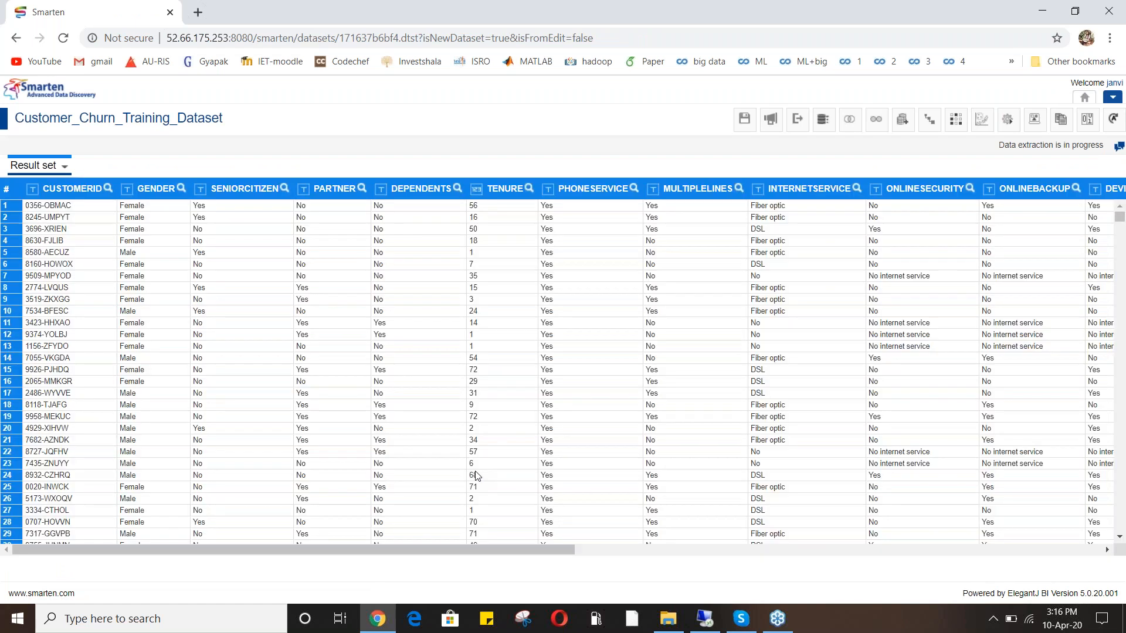
Save Customer_Churn_Training_Dataset and load its extracted data
{"action": "left_click", "coordinate": [745, 123]}
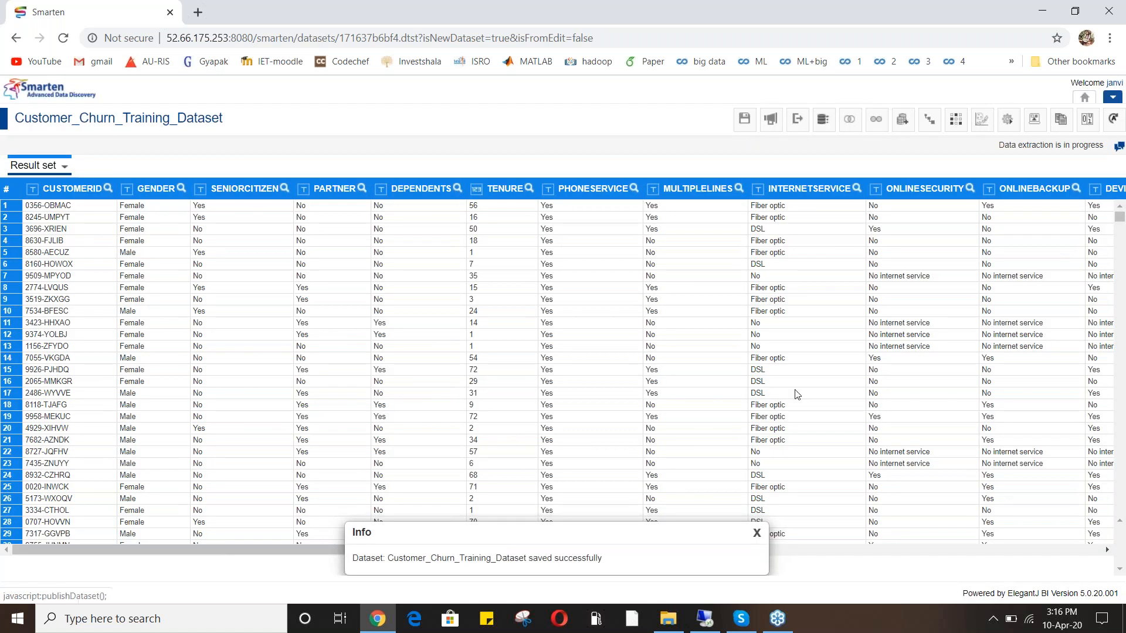
{"action": "left_click", "coordinate": [756, 532]}
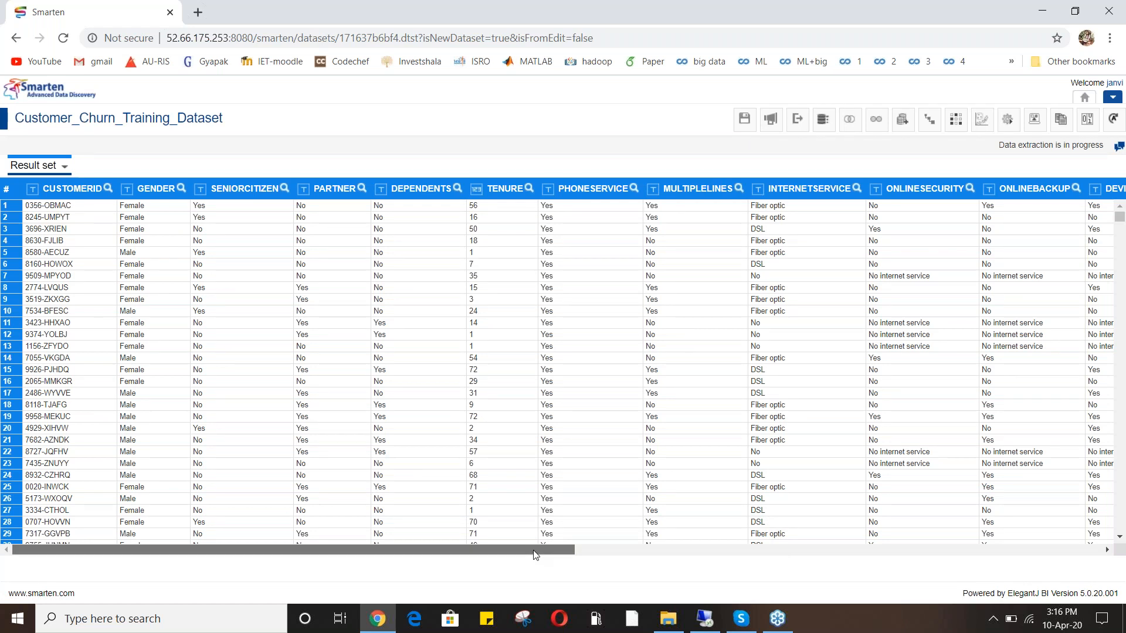
{"action": "left_click_drag", "start_coordinate": [535, 555], "coordinate": [811, 562]}
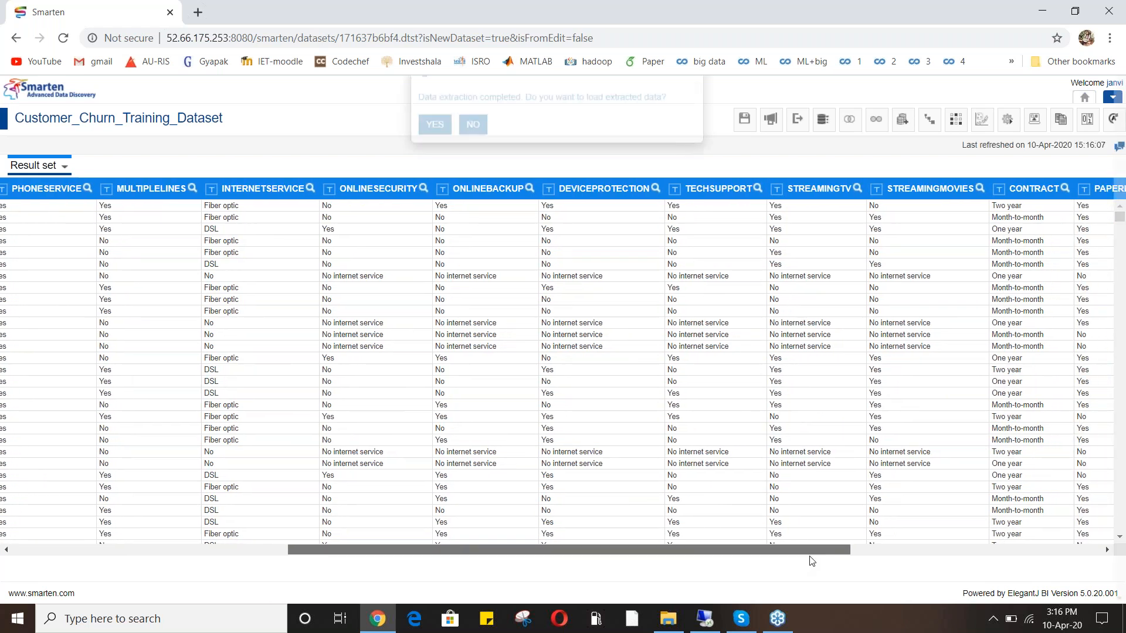
{"action": "left_click", "coordinate": [442, 146]}
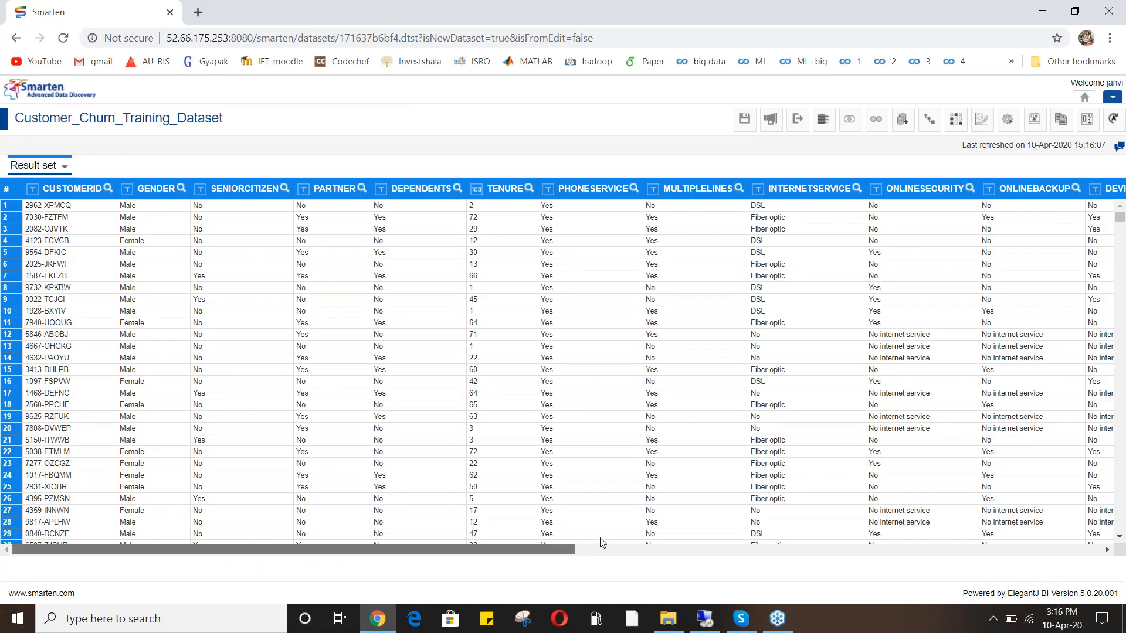
Check the dataset's last columns up to Churn, then publish it with Cache and the One time frequency, keeping private access
{"action": "left_click_drag", "start_coordinate": [604, 550], "coordinate": [1113, 536]}
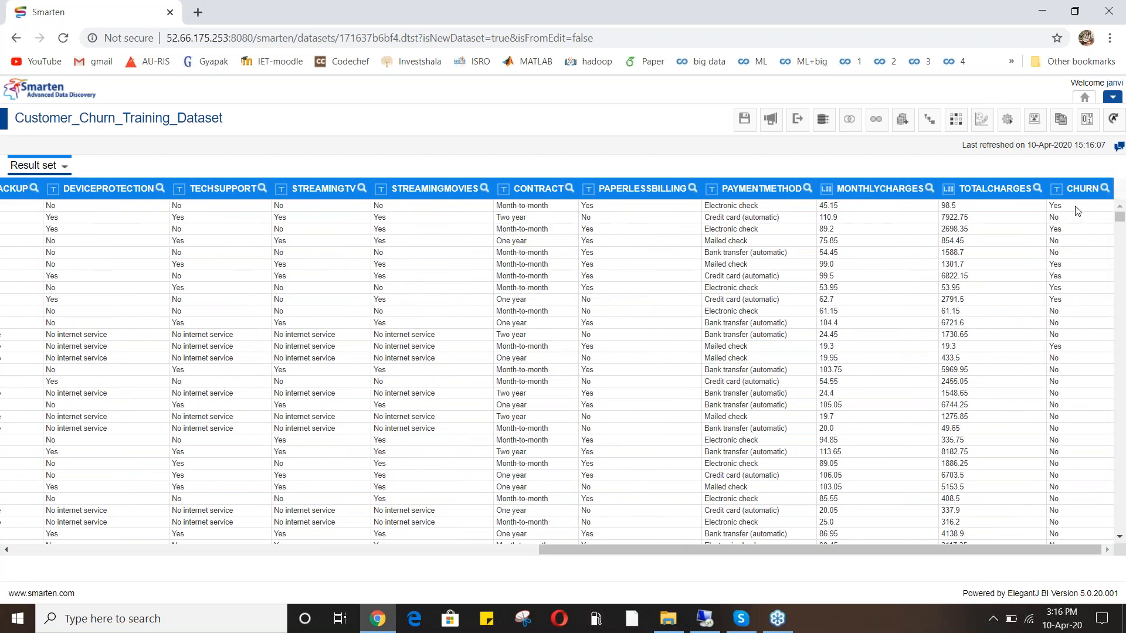
{"action": "left_click", "coordinate": [770, 124]}
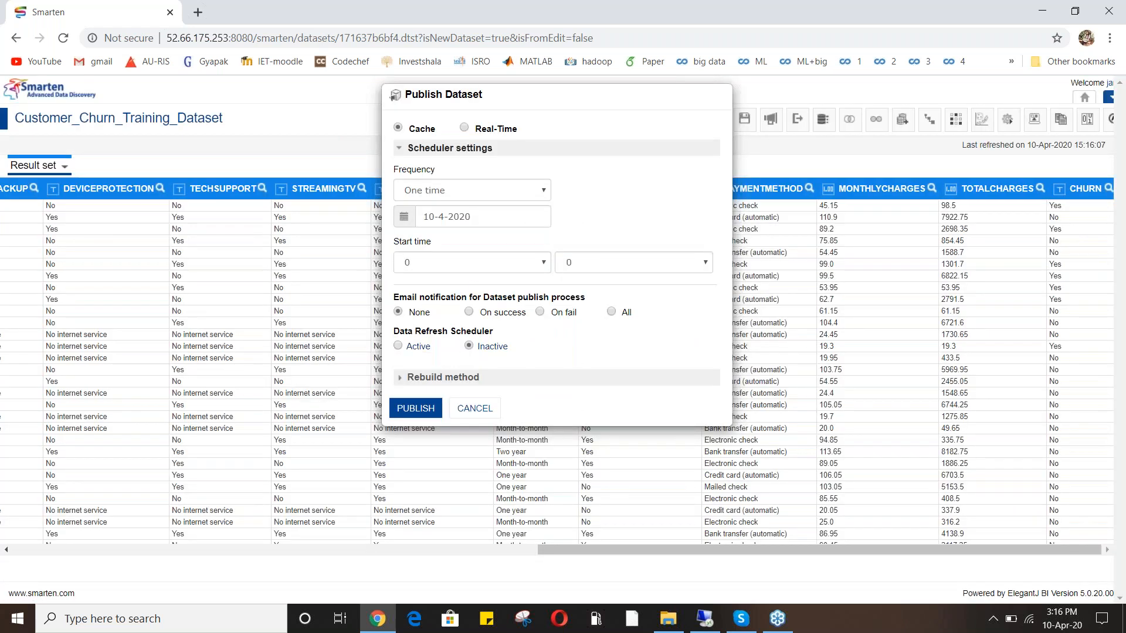
{"action": "left_click", "coordinate": [406, 409]}
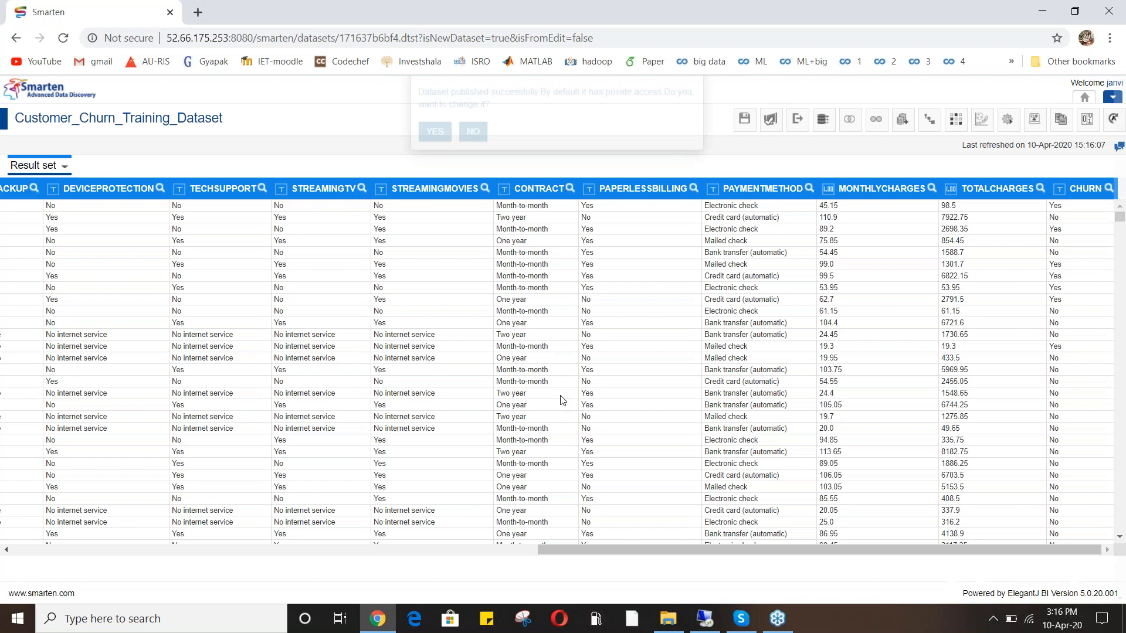
{"action": "left_click", "coordinate": [473, 161]}
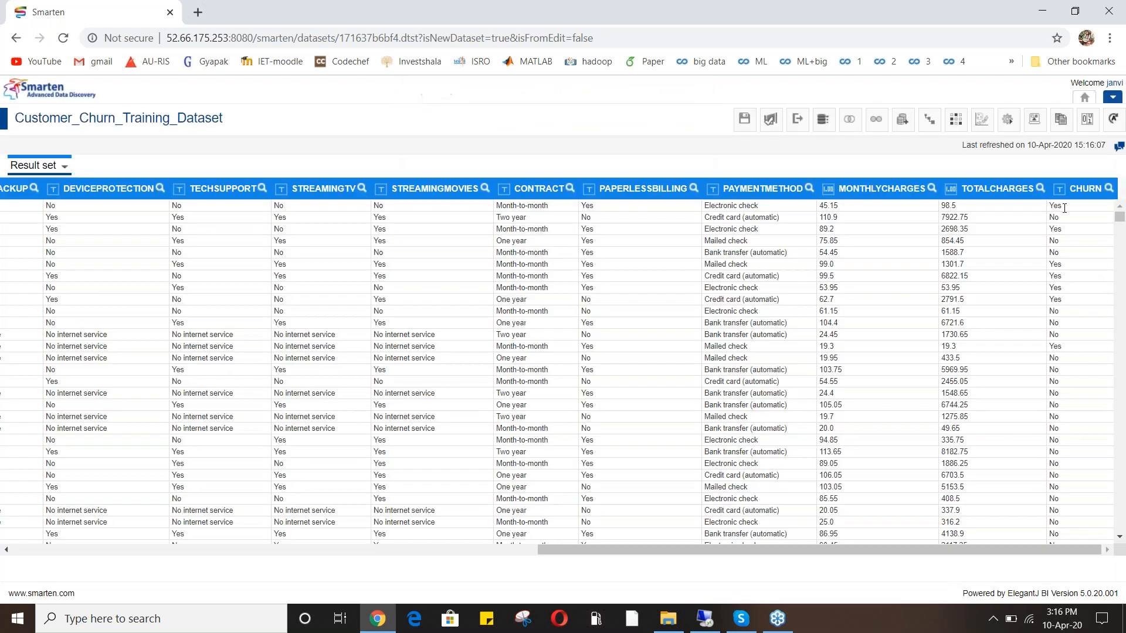
Start a new SmartenInsight analysis of the Classification type
{"action": "left_click", "coordinate": [1114, 103]}
{"action": "mouse_move", "coordinate": [1004, 143]}
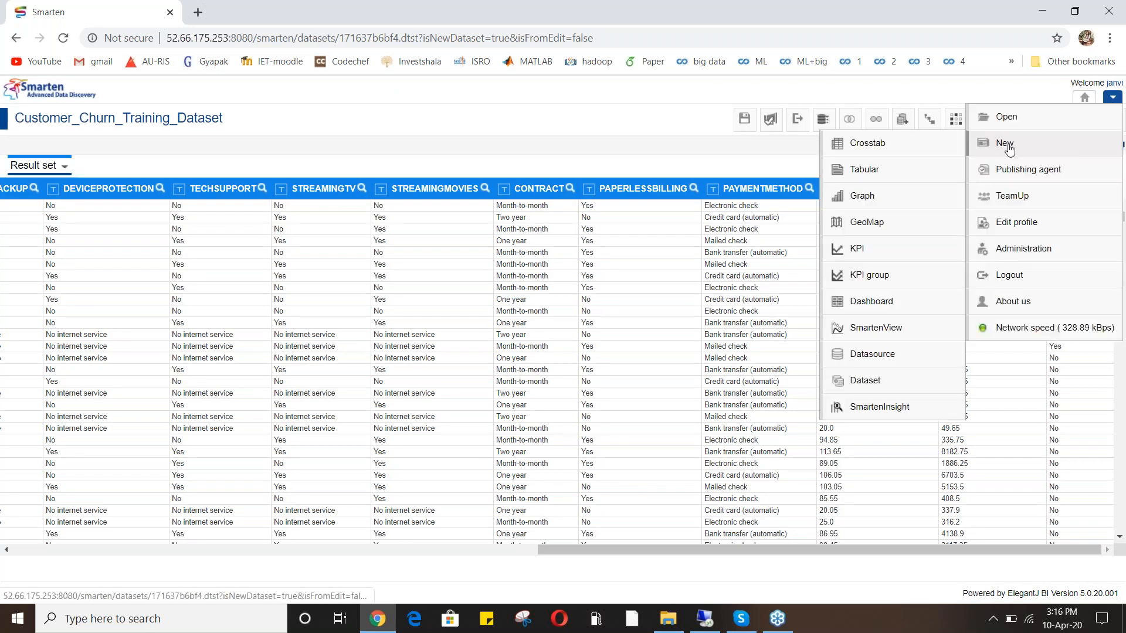
{"action": "left_click", "coordinate": [861, 409]}
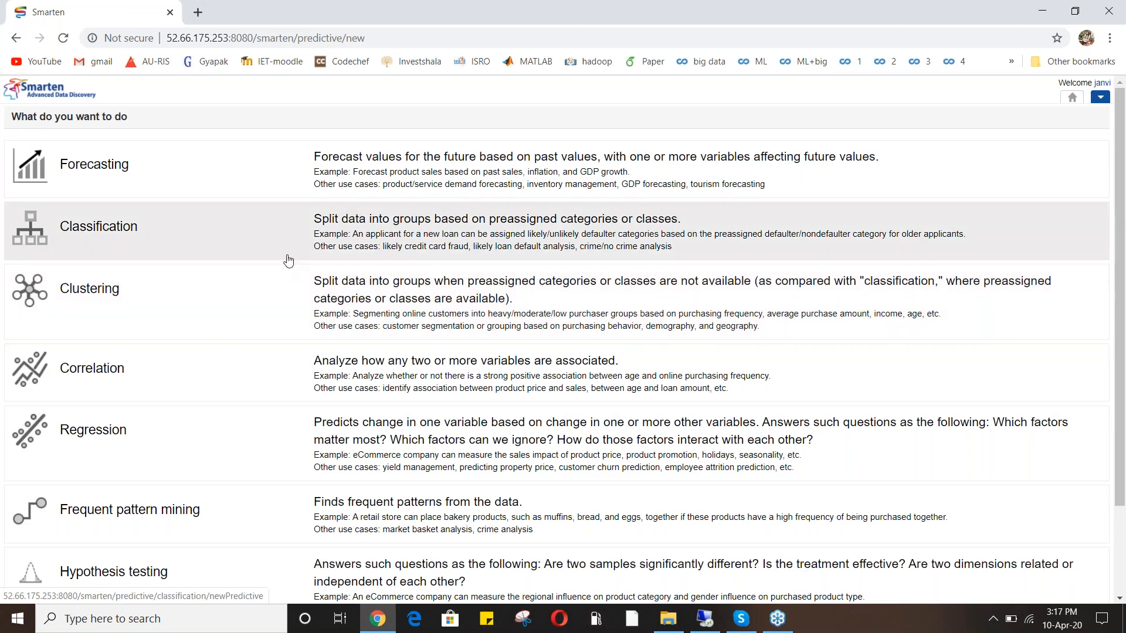
{"action": "left_click", "coordinate": [91, 229]}
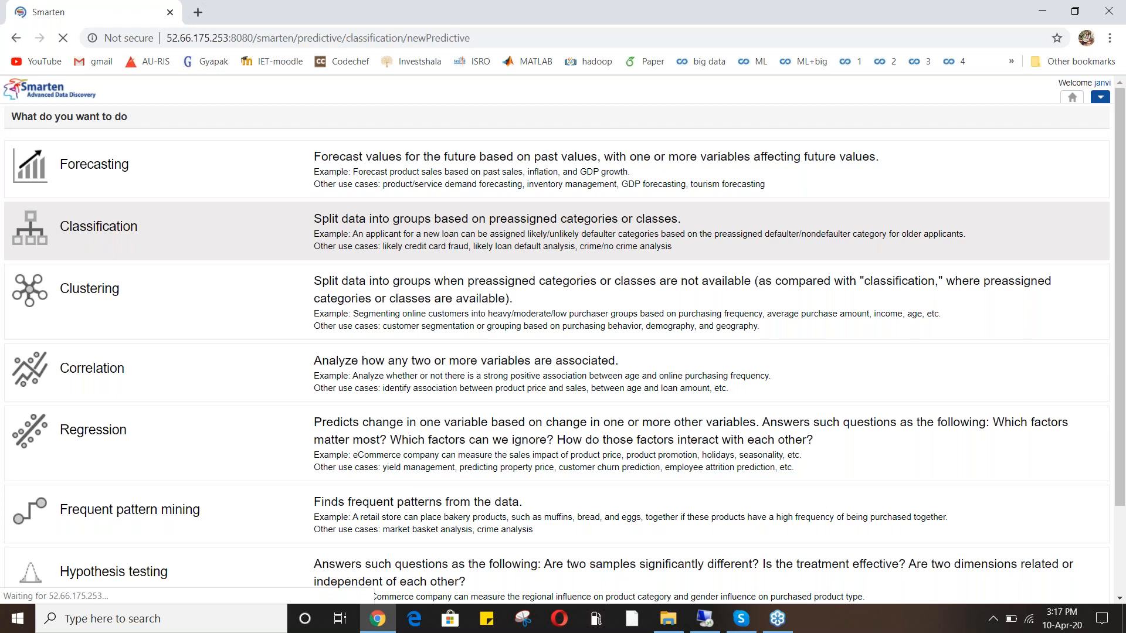
Search the datasets for "Cus", select Customer_Churn_Training_Dataset as the classification data and proceed to variable selection
{"action": "left_click", "coordinate": [84, 182]}
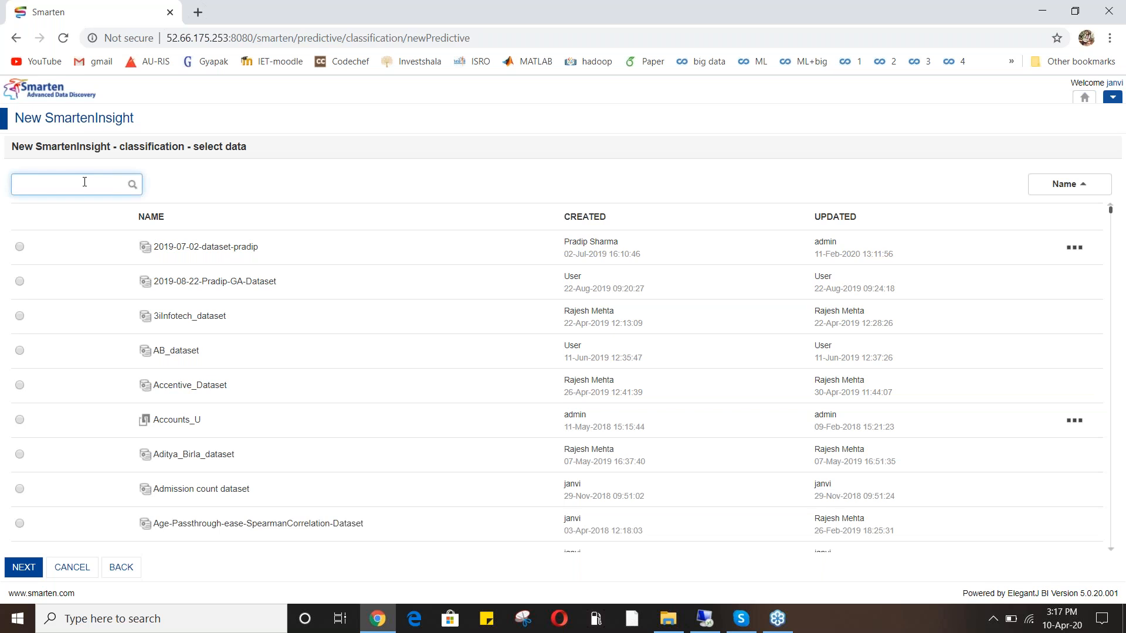
{"action": "type", "text": "Cus"}
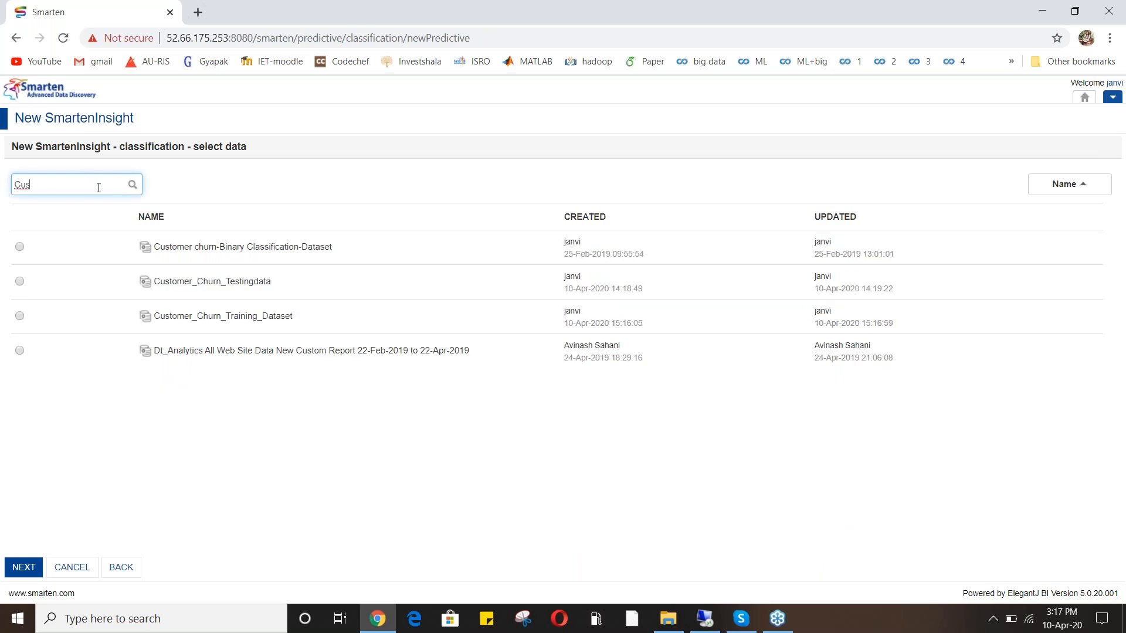
{"action": "left_click", "coordinate": [220, 317]}
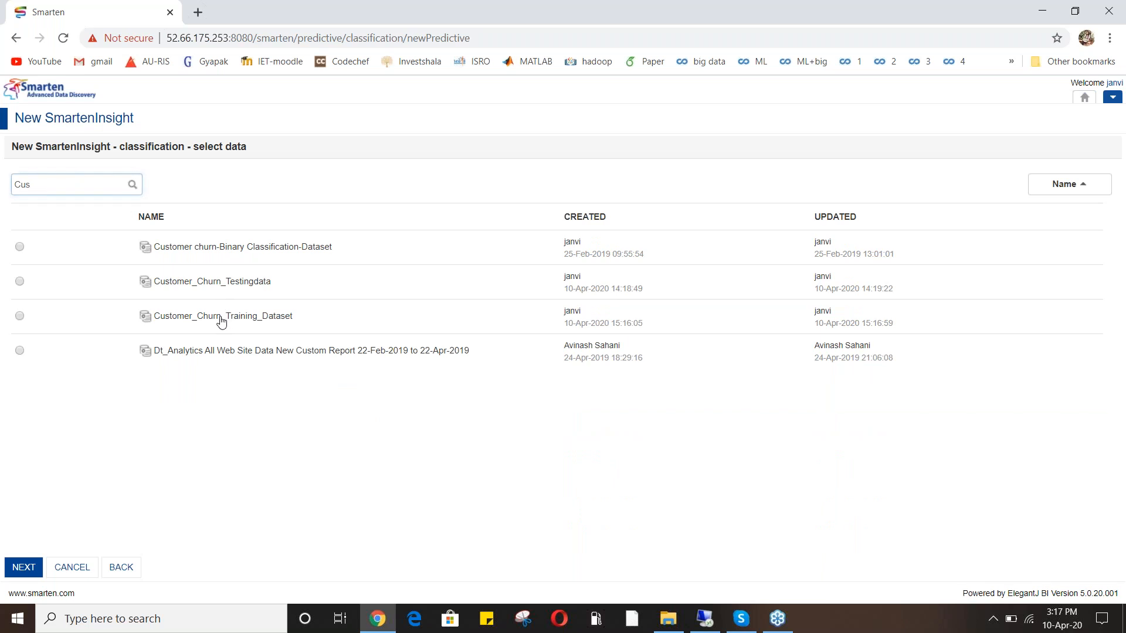
{"action": "left_click", "coordinate": [23, 567]}
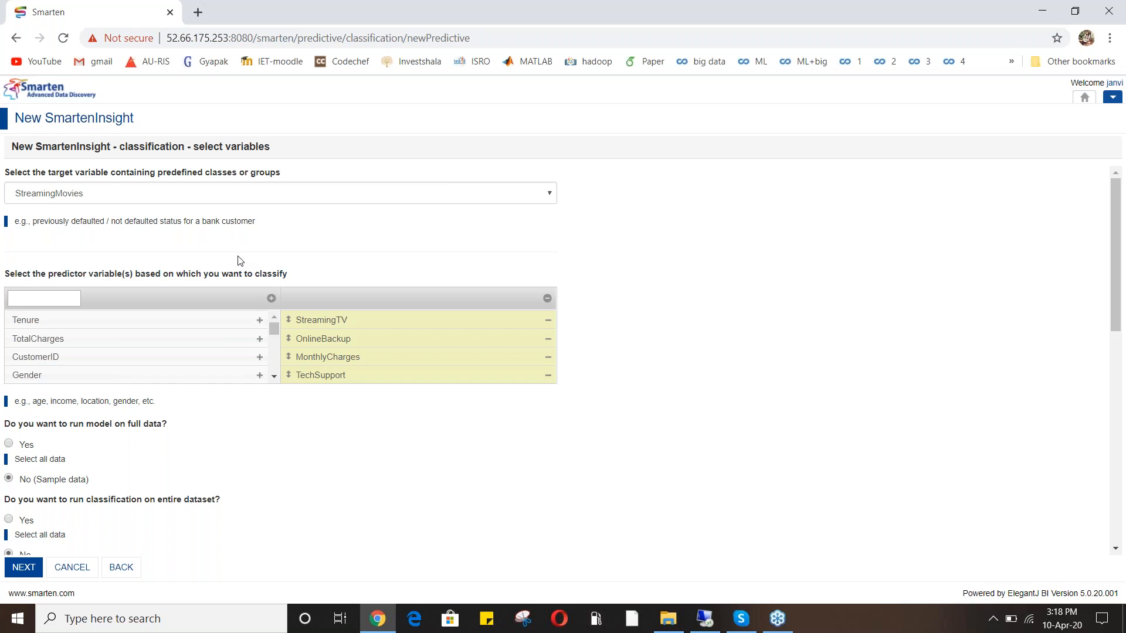
Set Churn as the target variable with its recommended predictors, and remove TechSupport from the selected predictors
{"action": "left_click", "coordinate": [166, 199]}
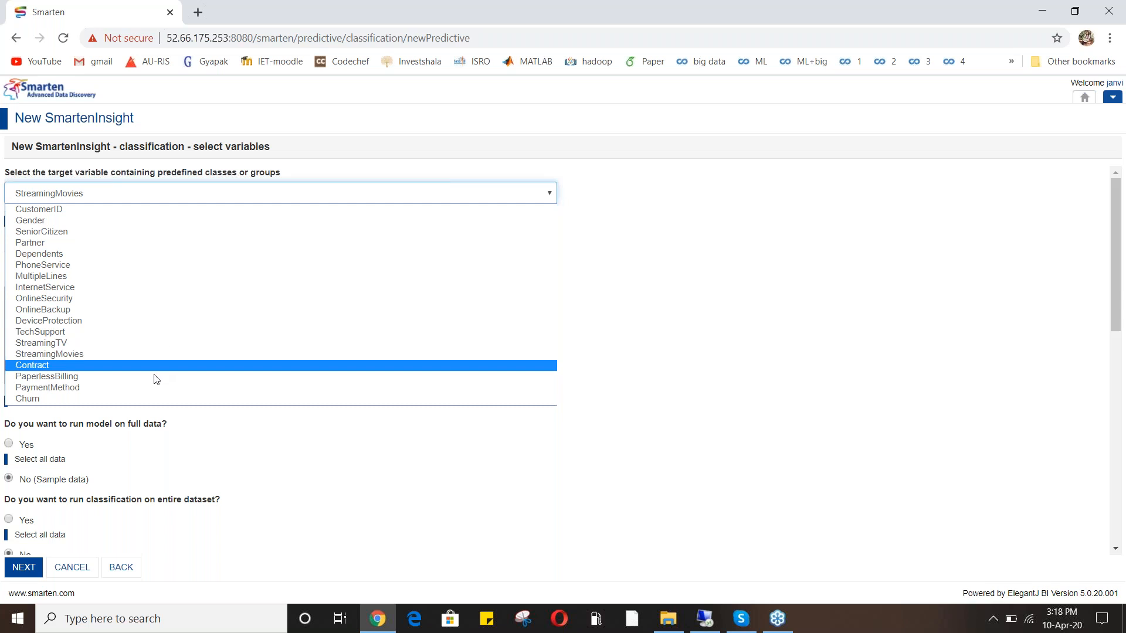
{"action": "left_click", "coordinate": [151, 400]}
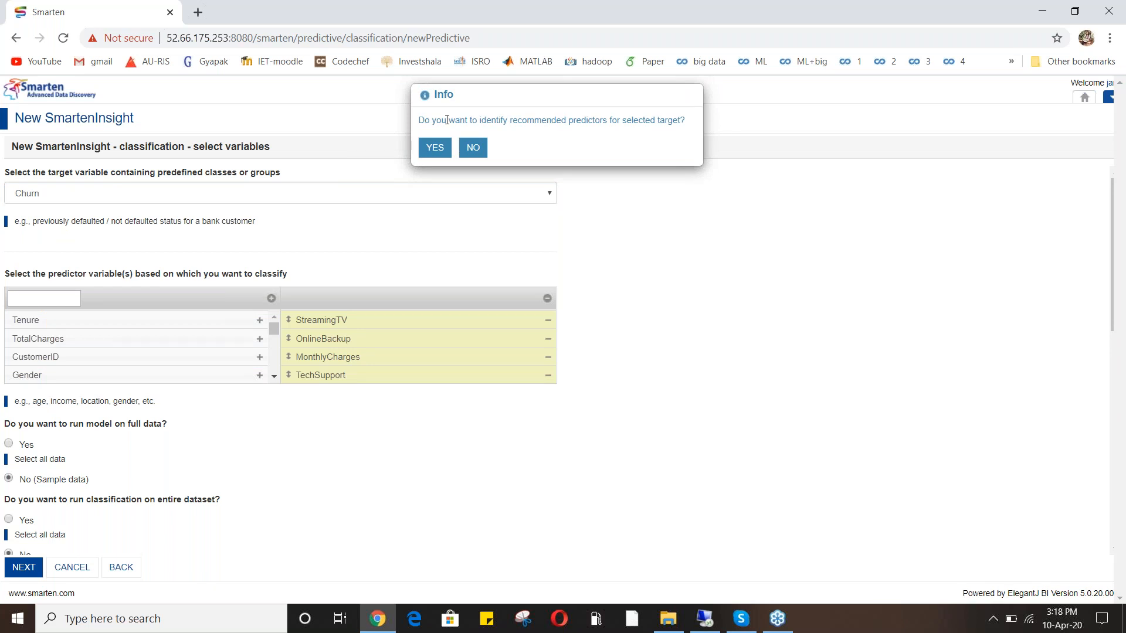
{"action": "left_click", "coordinate": [434, 149]}
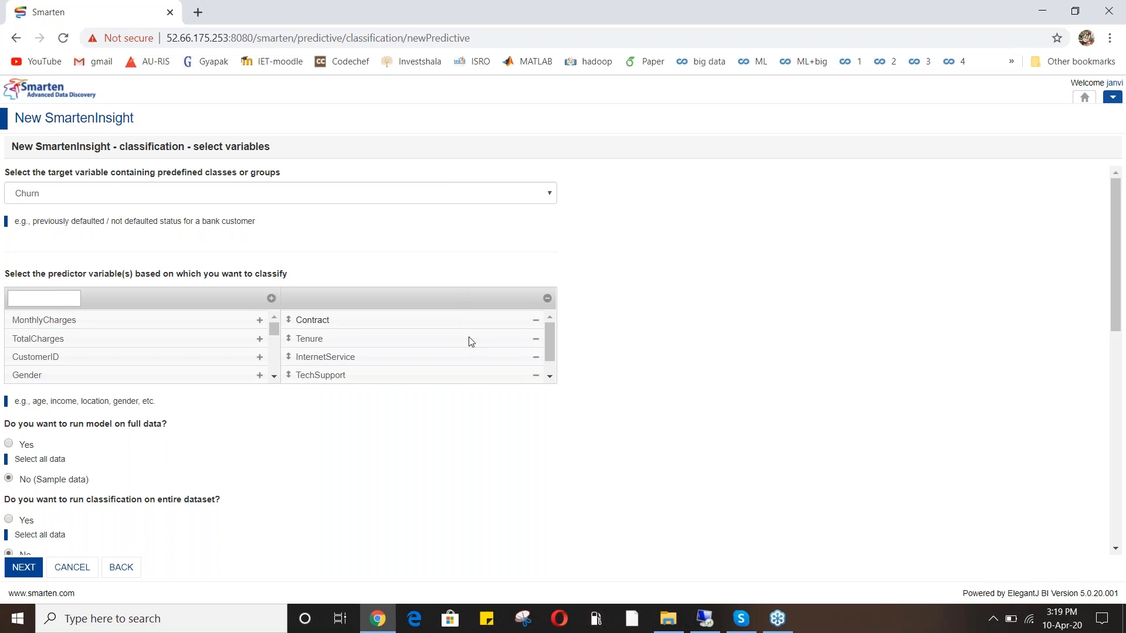
{"action": "left_click", "coordinate": [535, 375]}
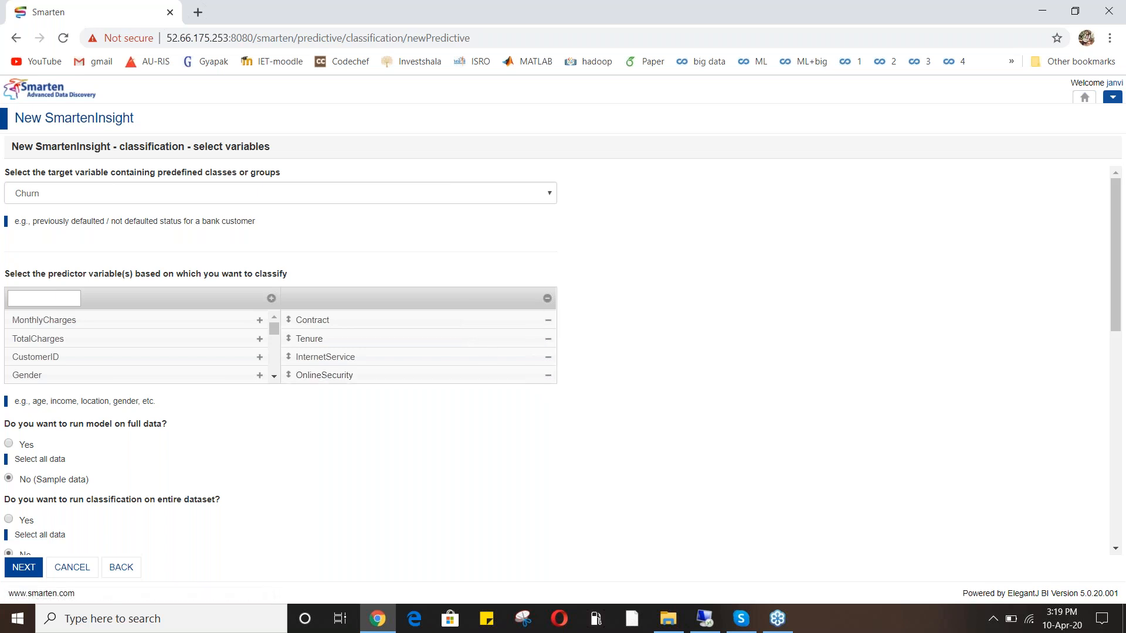
Remove OnlineSecurity from the selected predictors and add TotalCharges, Gender, SeniorCitizen and Dependents
{"action": "left_click", "coordinate": [547, 375]}
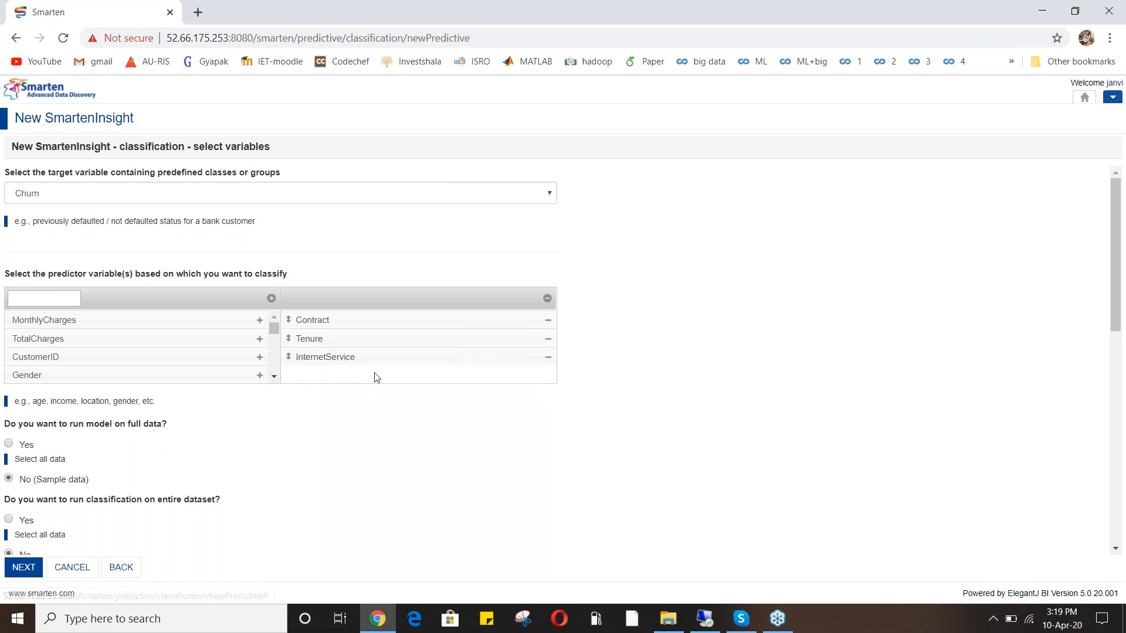
{"action": "left_click", "coordinate": [259, 339]}
{"action": "left_click", "coordinate": [259, 357]}
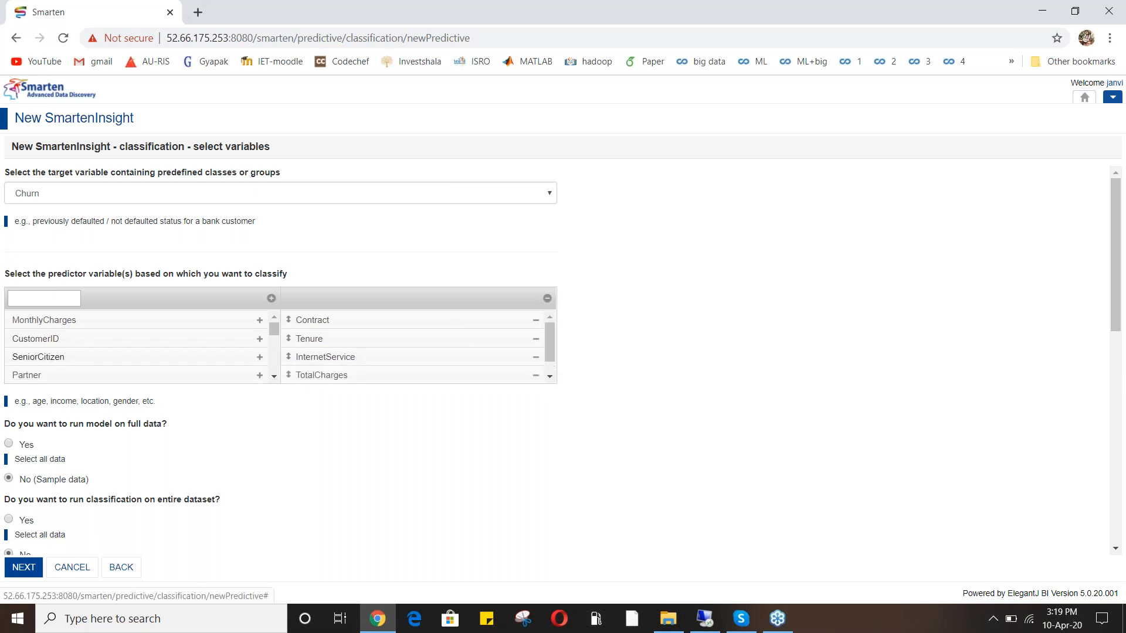
{"action": "left_click", "coordinate": [259, 358]}
{"action": "scroll", "coordinate": [259, 366], "scroll_direction": "down", "scroll_amount": 2}
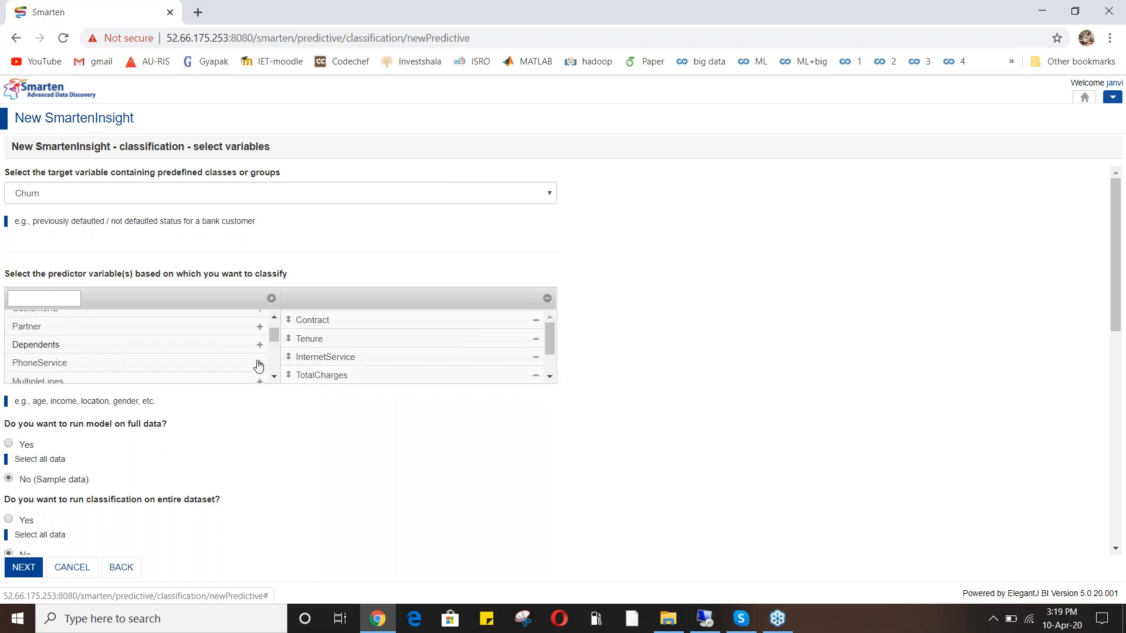
{"action": "left_click", "coordinate": [260, 338]}
Add StreamingTV, StreamingMovies and PaymentMethod to the selected predictors
{"action": "scroll", "coordinate": [261, 346], "scroll_direction": "down", "scroll_amount": 3}
{"action": "scroll", "coordinate": [261, 346], "scroll_direction": "down", "scroll_amount": 1}
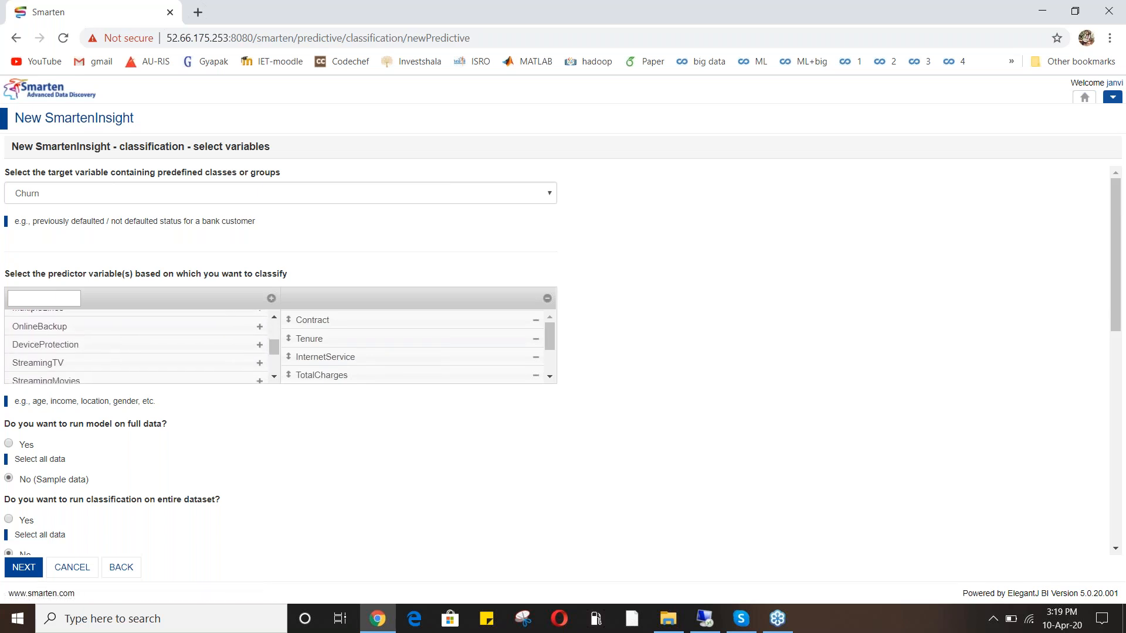
{"action": "left_click", "coordinate": [259, 362]}
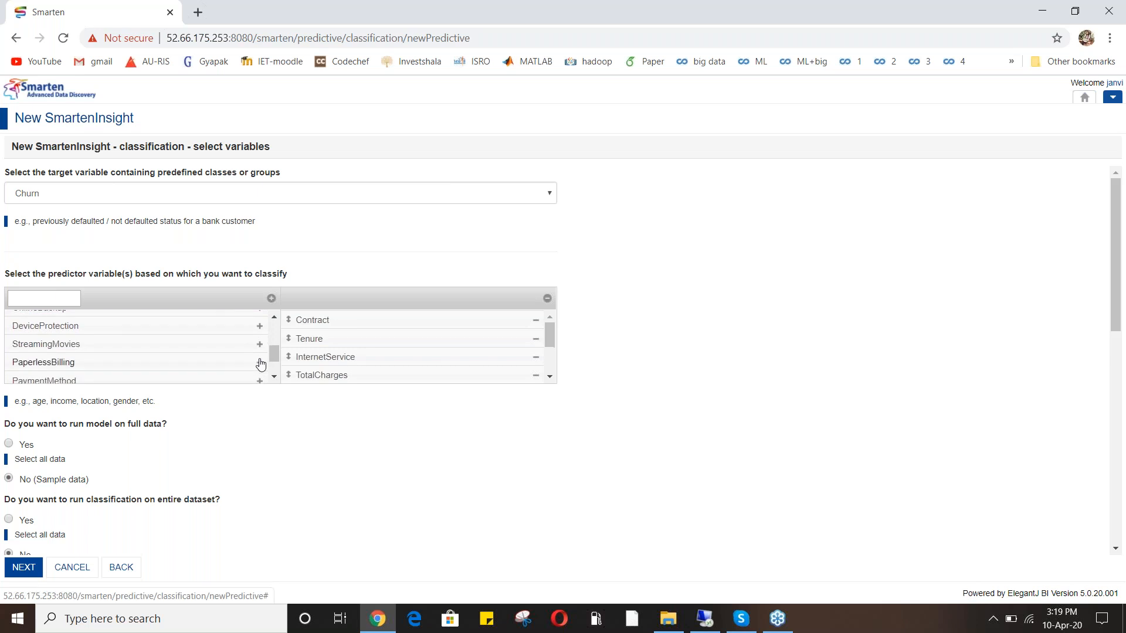
{"action": "left_click", "coordinate": [259, 345]}
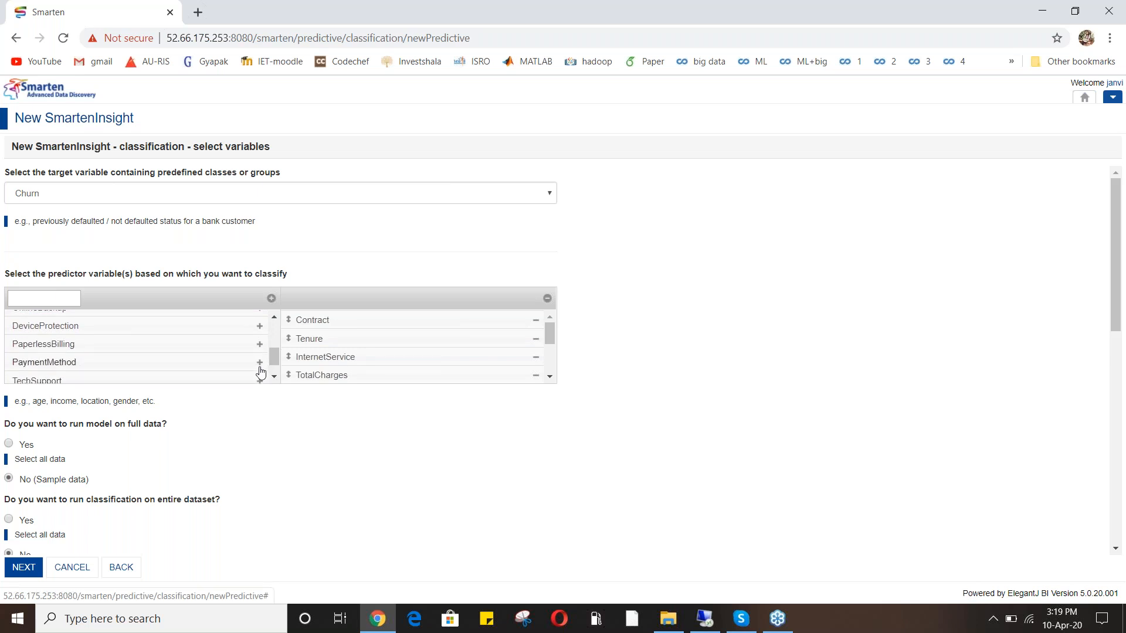
{"action": "left_click", "coordinate": [259, 365]}
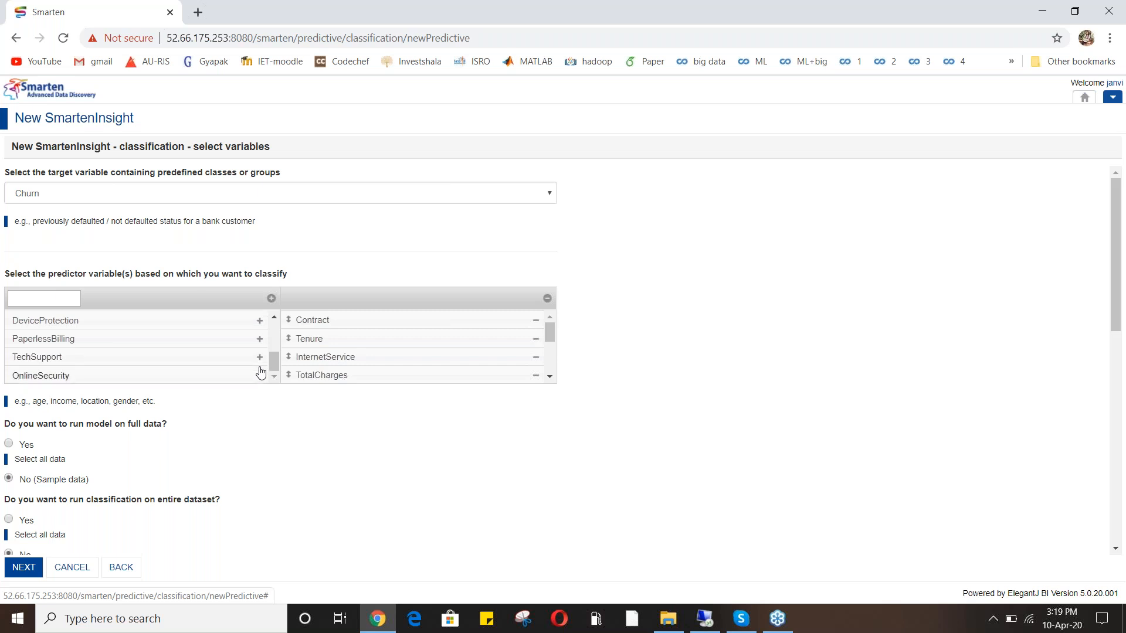
Review the complete lists of available and selected predictor variables for the Churn classification
{"action": "scroll", "coordinate": [222, 375], "scroll_direction": "up", "scroll_amount": 5}
{"action": "scroll", "coordinate": [222, 375], "scroll_direction": "up", "scroll_amount": 2}
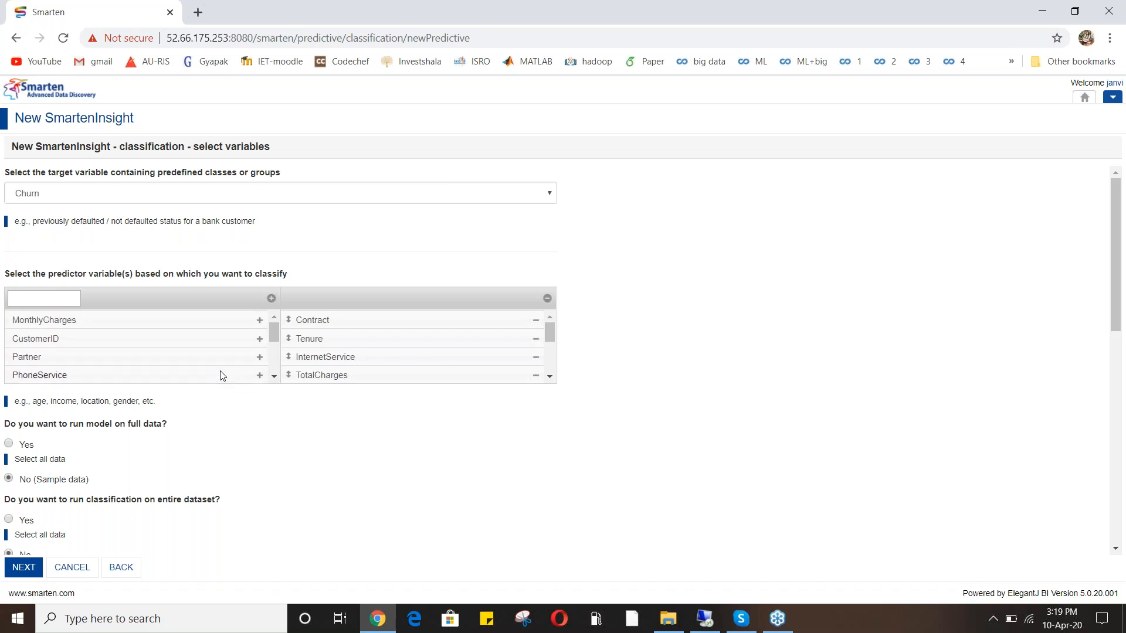
{"action": "scroll", "coordinate": [337, 359], "scroll_direction": "down", "scroll_amount": 3}
{"action": "scroll", "coordinate": [343, 358], "scroll_direction": "up", "scroll_amount": 3}
{"action": "scroll", "coordinate": [338, 363], "scroll_direction": "down", "scroll_amount": 3}
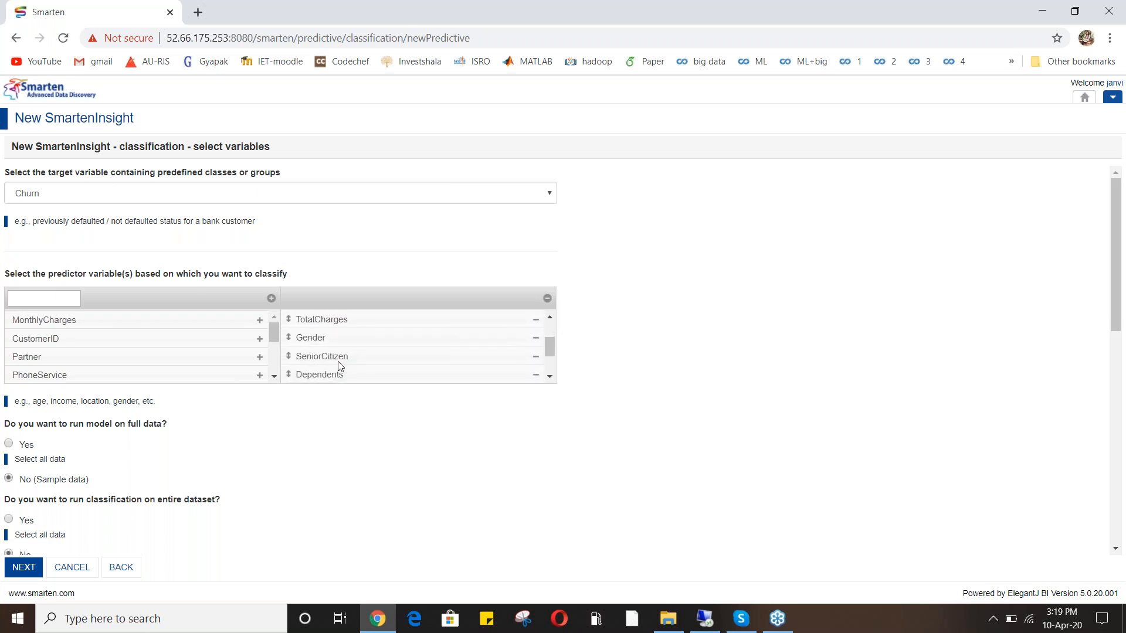
{"action": "scroll", "coordinate": [341, 366], "scroll_direction": "down", "scroll_amount": 1}
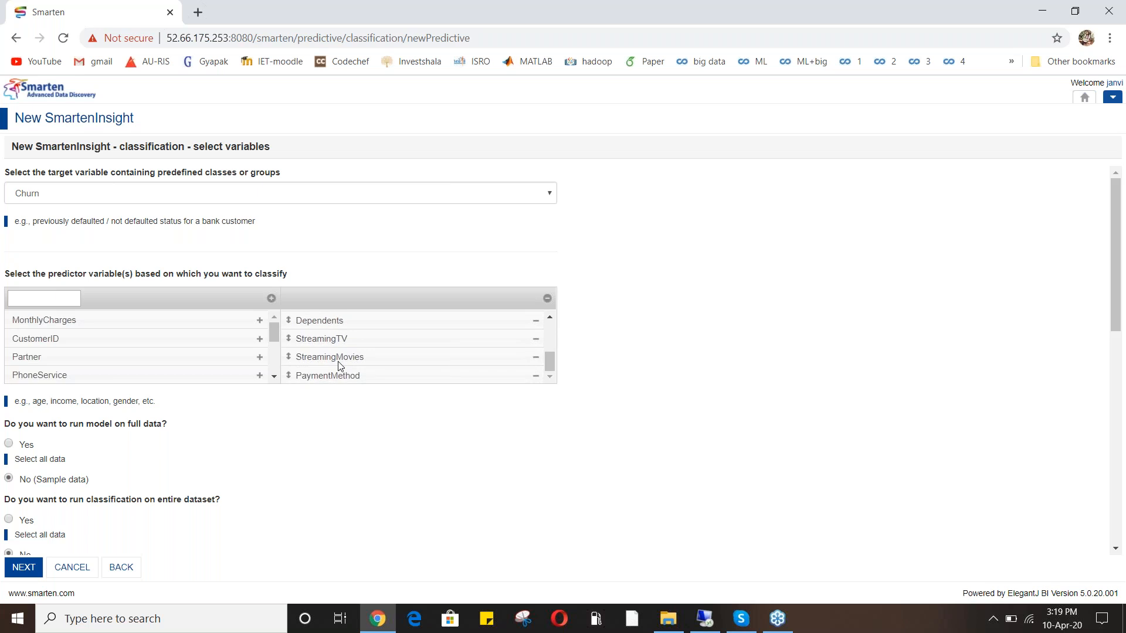
{"action": "scroll", "coordinate": [341, 366], "scroll_direction": "up", "scroll_amount": 5}
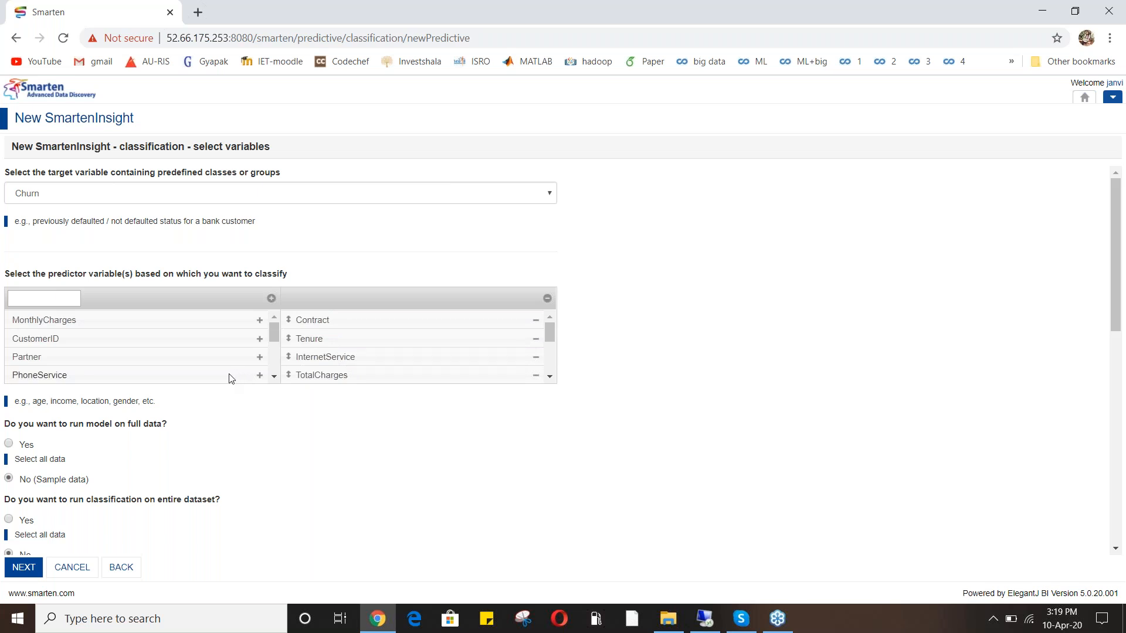
{"action": "scroll", "coordinate": [230, 378], "scroll_direction": "down", "scroll_amount": 3}
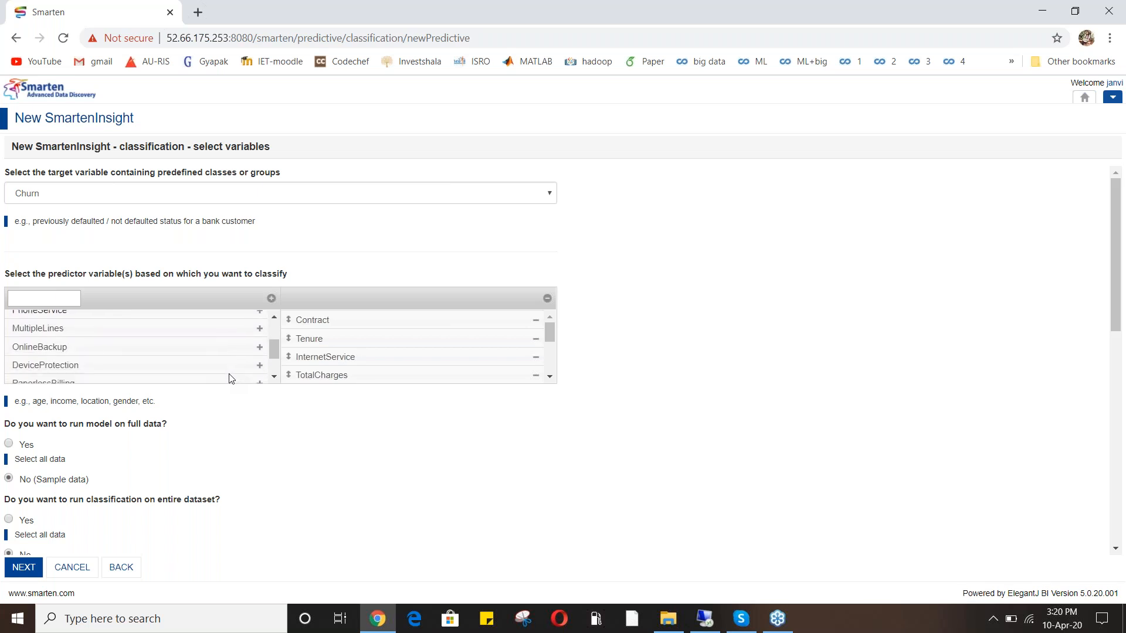
{"action": "scroll", "coordinate": [230, 378], "scroll_direction": "down", "scroll_amount": 2}
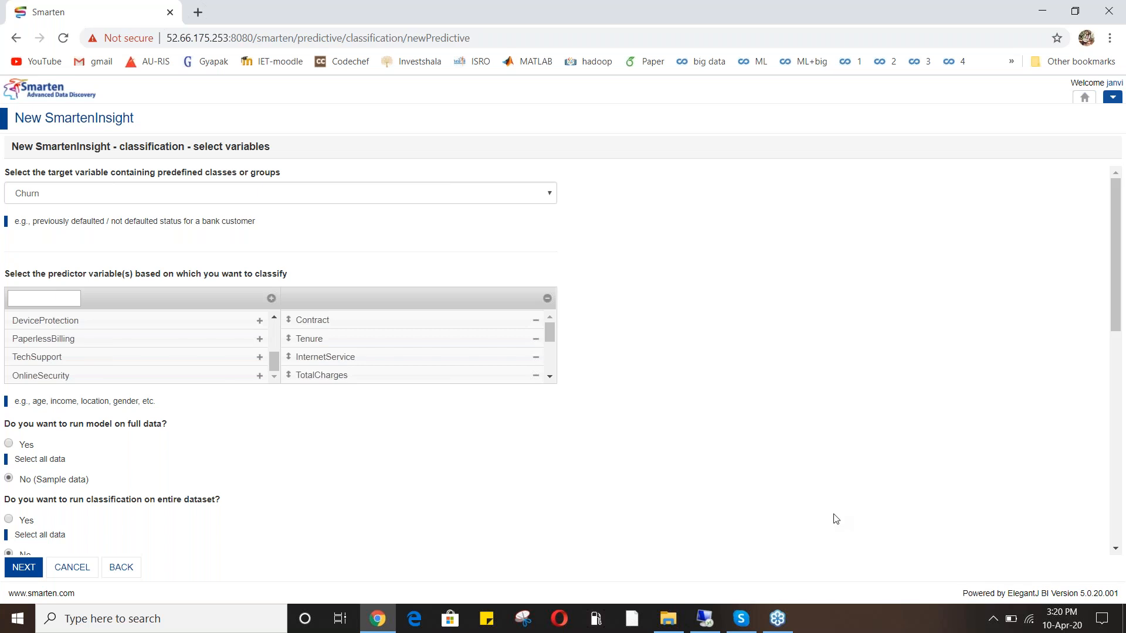
{"action": "left_click", "coordinate": [1121, 519]}
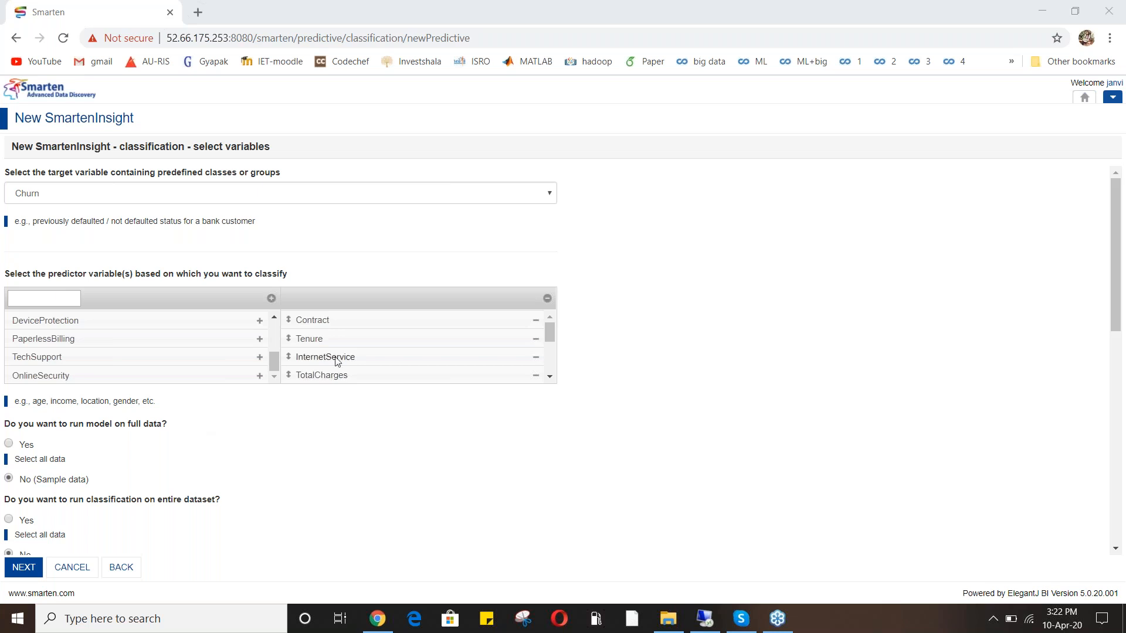
{"action": "scroll", "coordinate": [436, 365], "scroll_direction": "down", "scroll_amount": 2}
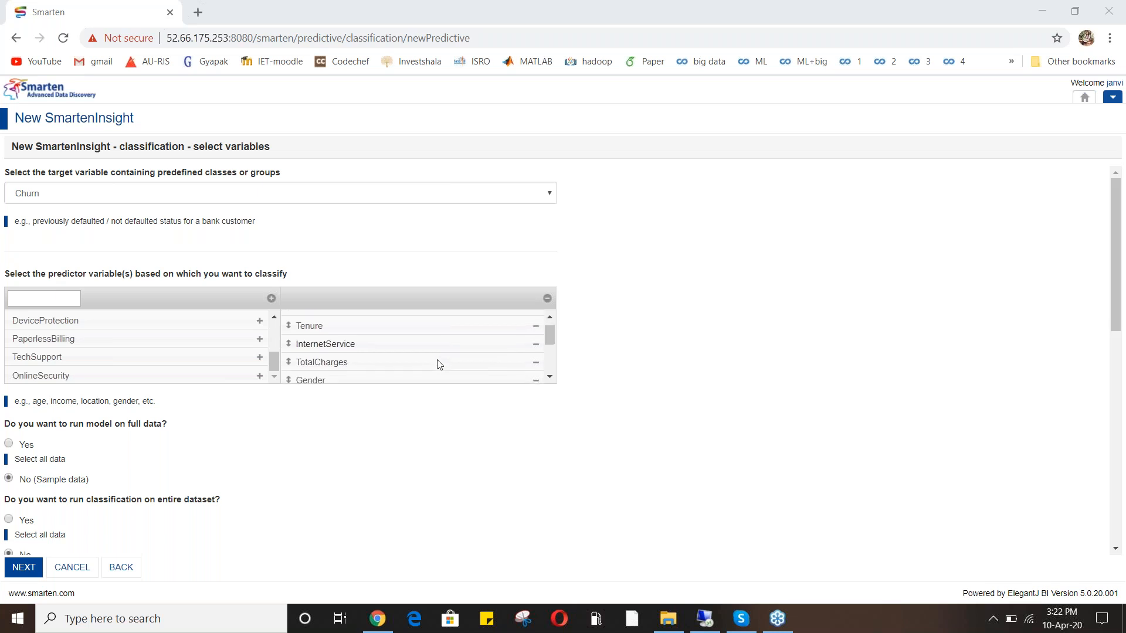
{"action": "scroll", "coordinate": [438, 364], "scroll_direction": "up", "scroll_amount": 2}
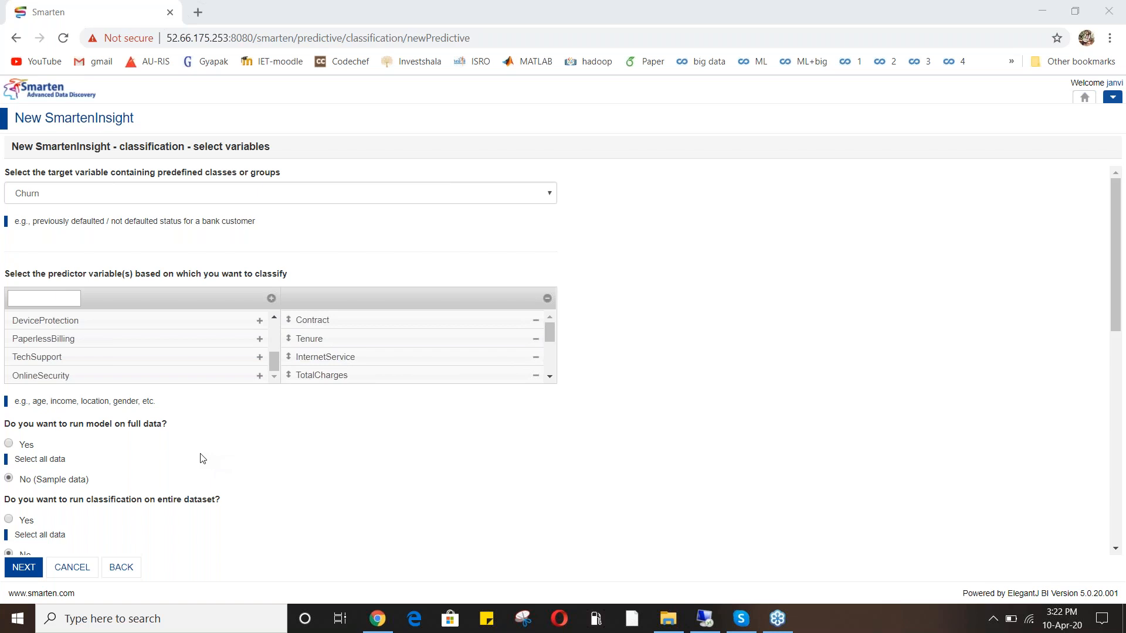
Set the model to run on the full data and check the filters for classifying only part of the dataset
{"action": "left_click", "coordinate": [26, 447]}
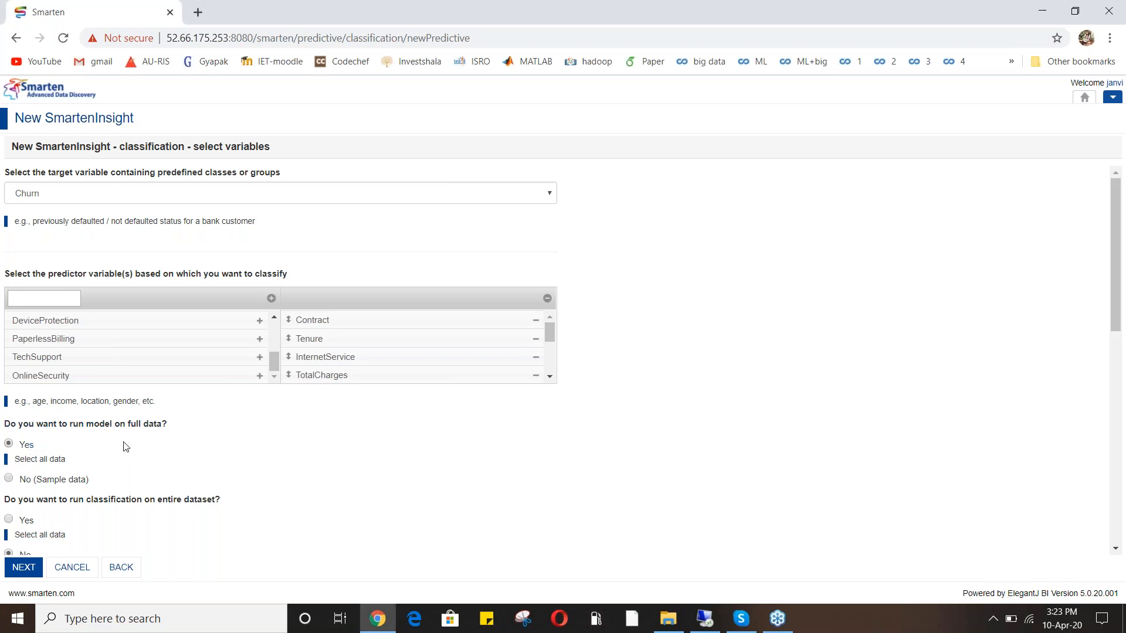
{"action": "scroll", "coordinate": [37, 527], "scroll_direction": "down", "scroll_amount": 2}
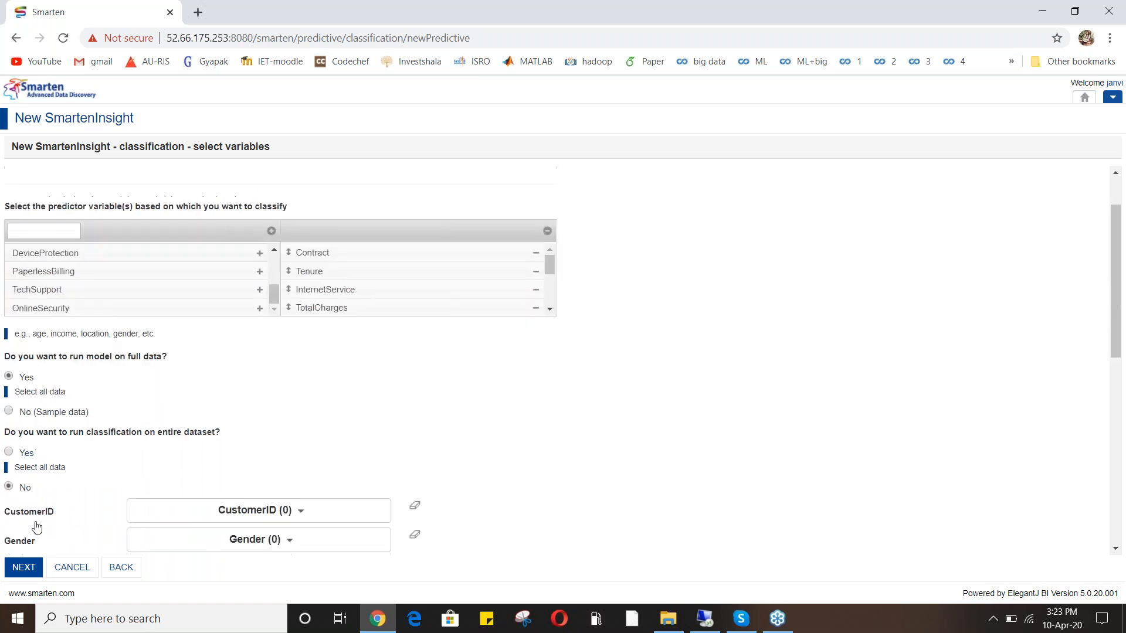
{"action": "scroll", "coordinate": [37, 526], "scroll_direction": "down", "scroll_amount": 7}
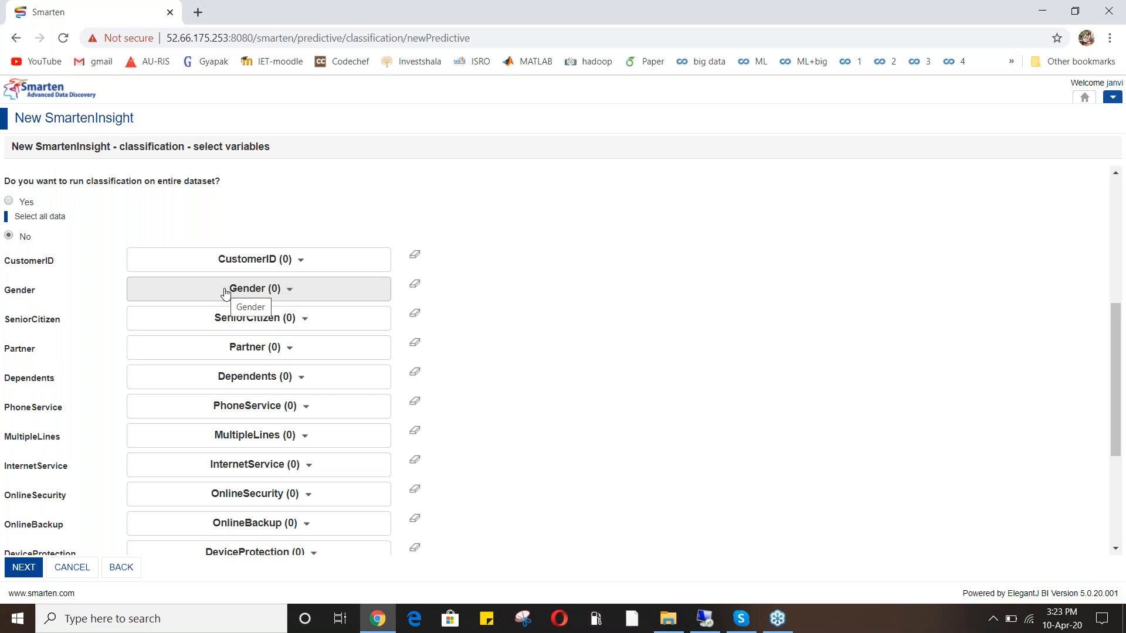
Try limiting the classification data to SeniorCitizen Yes, and clear that filter again
{"action": "left_click", "coordinate": [215, 322]}
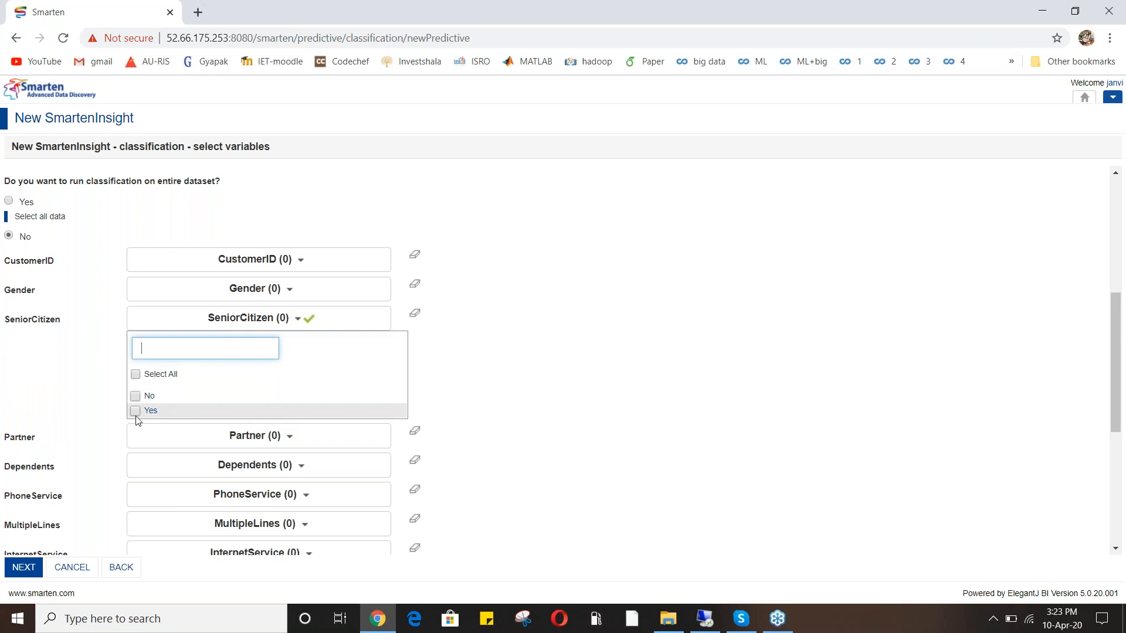
{"action": "left_click", "coordinate": [135, 412]}
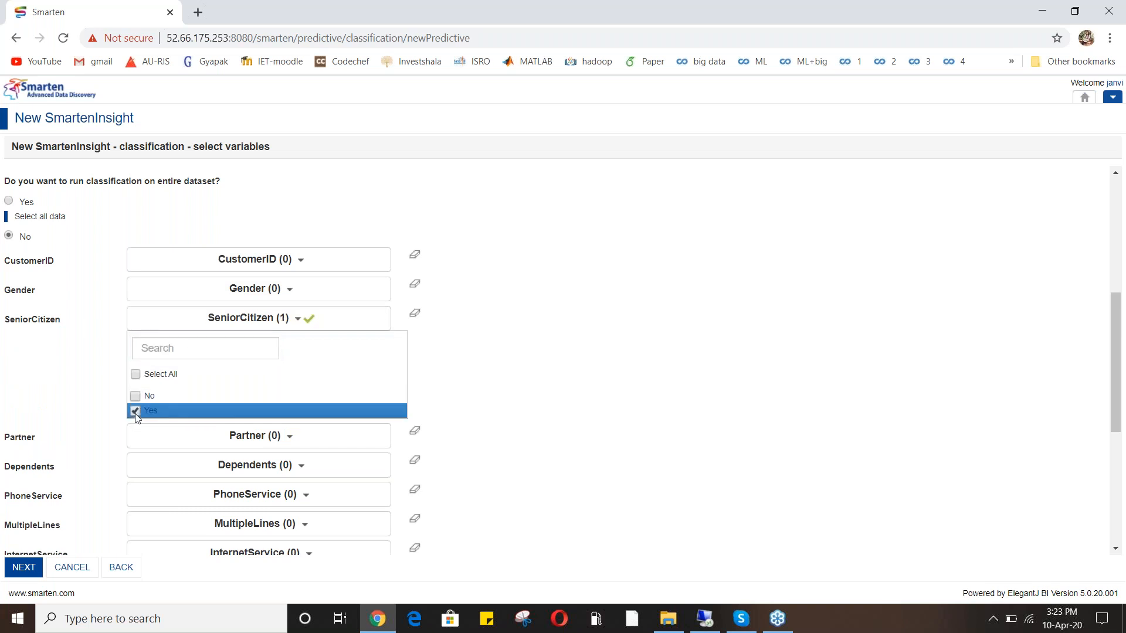
{"action": "left_click", "coordinate": [311, 323]}
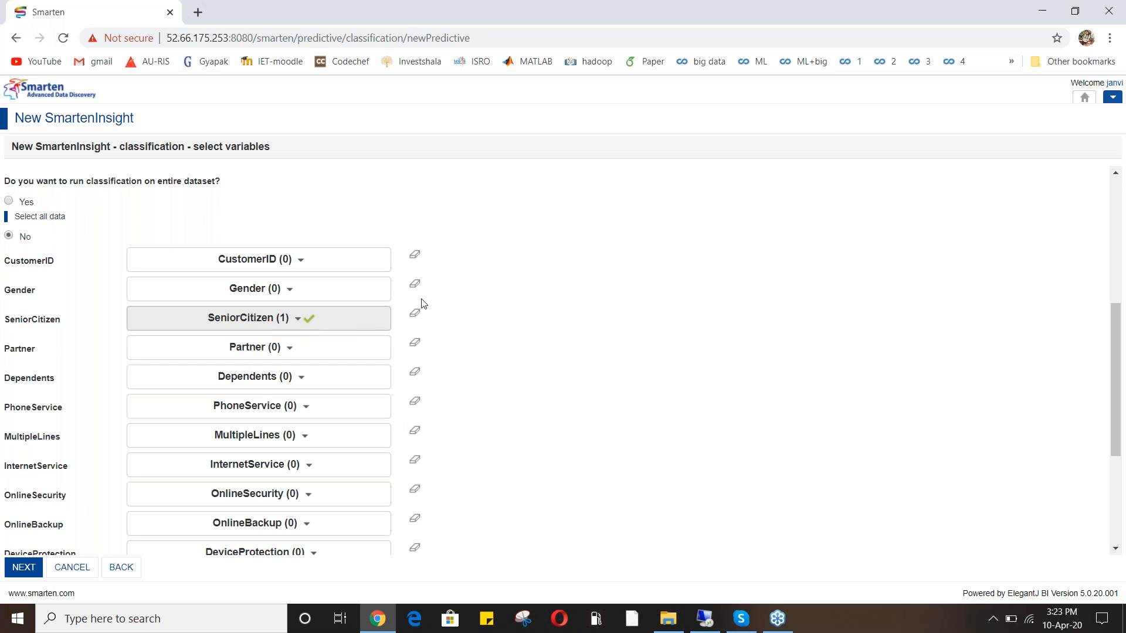
{"action": "left_click", "coordinate": [414, 320]}
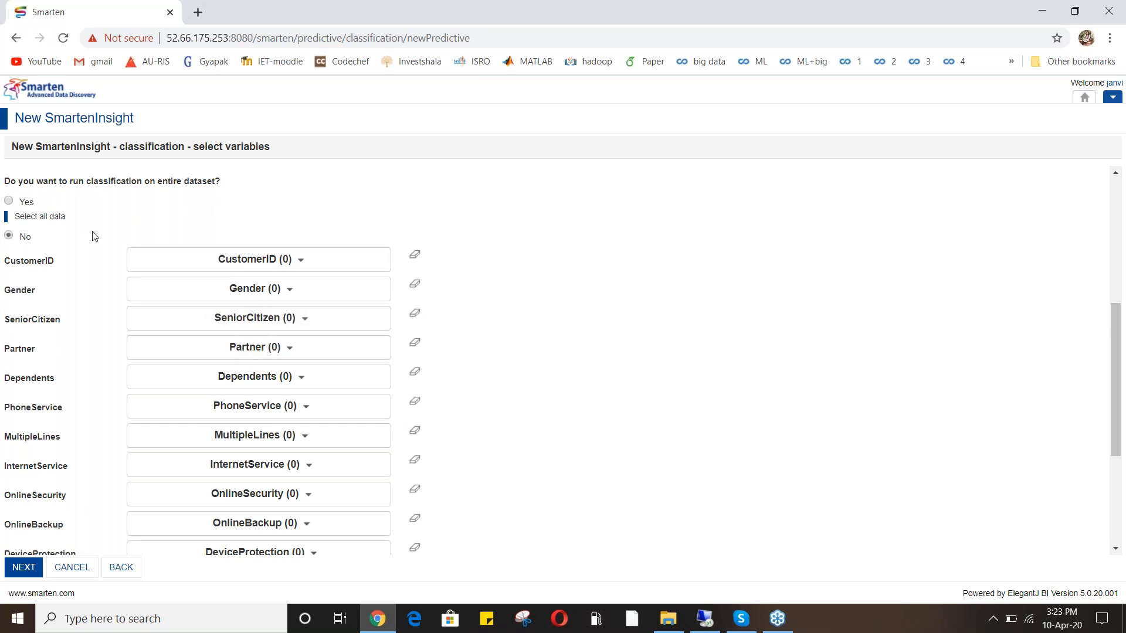
Run the classification with no dataset filters chosen and dismiss the accuracy message for the recommended algorithm
{"action": "scroll", "coordinate": [352, 352], "scroll_direction": "down", "scroll_amount": 1}
{"action": "scroll", "coordinate": [352, 352], "scroll_direction": "up", "scroll_amount": 1}
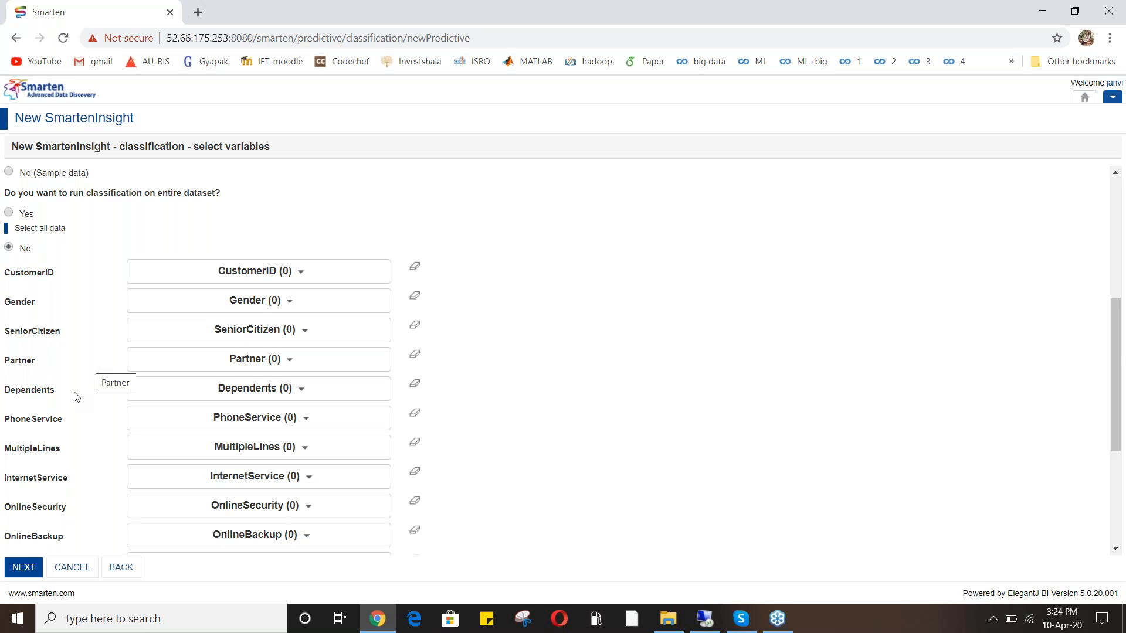
{"action": "left_click", "coordinate": [22, 568]}
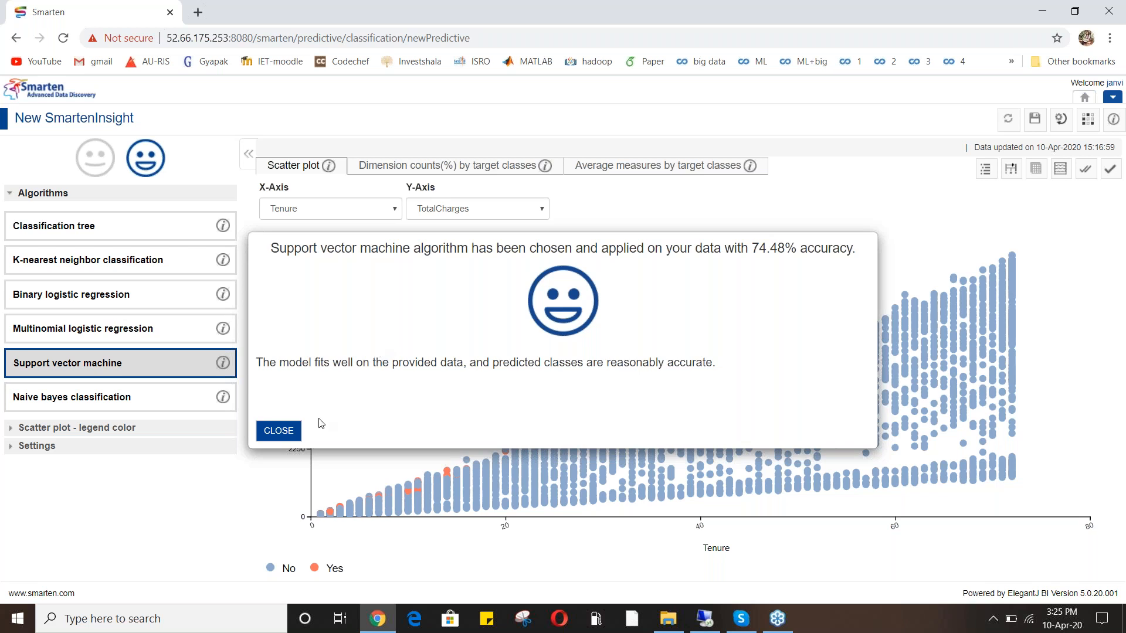
{"action": "left_click", "coordinate": [287, 437]}
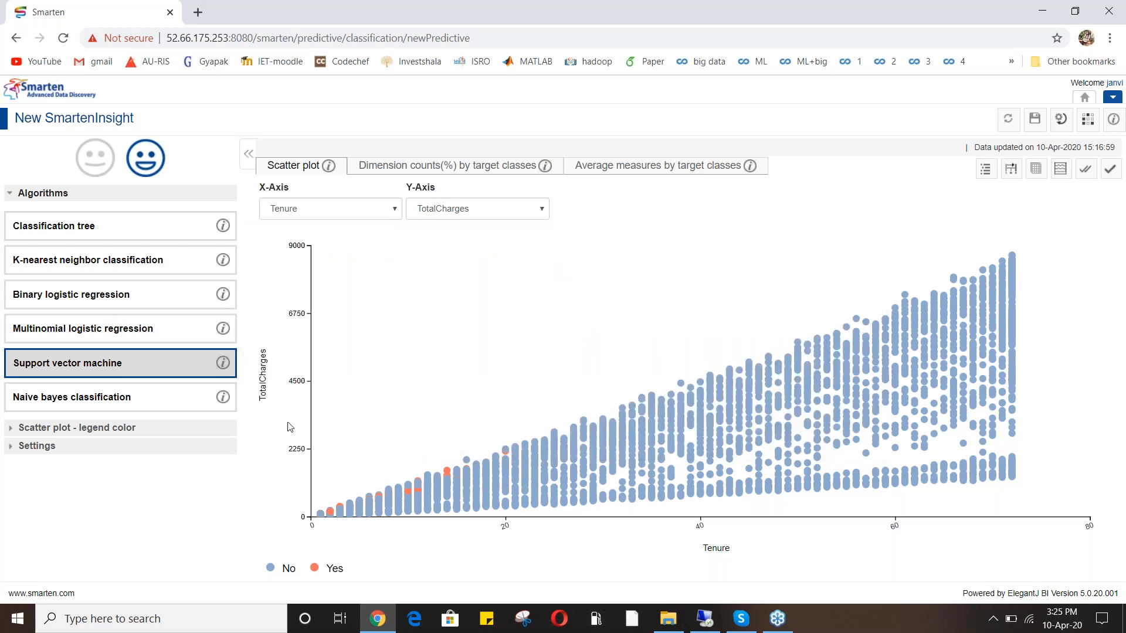
Examine the dimension counts and average measures by target class, the Tenure against TotalCharges scatter plot, and the Support vector machine description
{"action": "mouse_move", "coordinate": [216, 225]}
{"action": "left_click", "coordinate": [459, 170]}
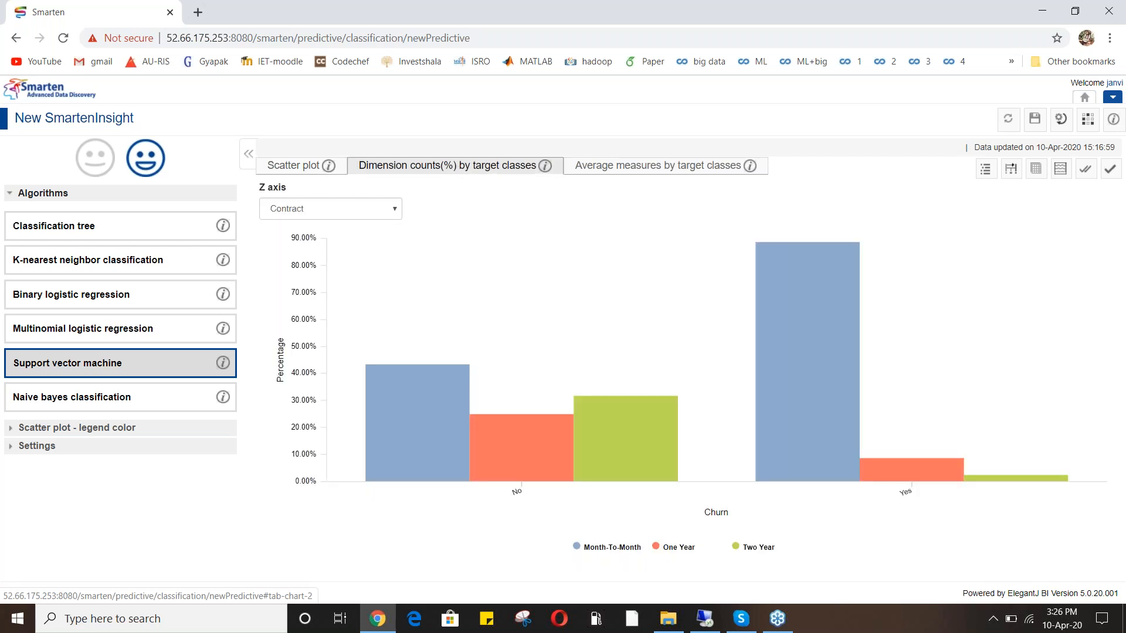
{"action": "left_click", "coordinate": [607, 170]}
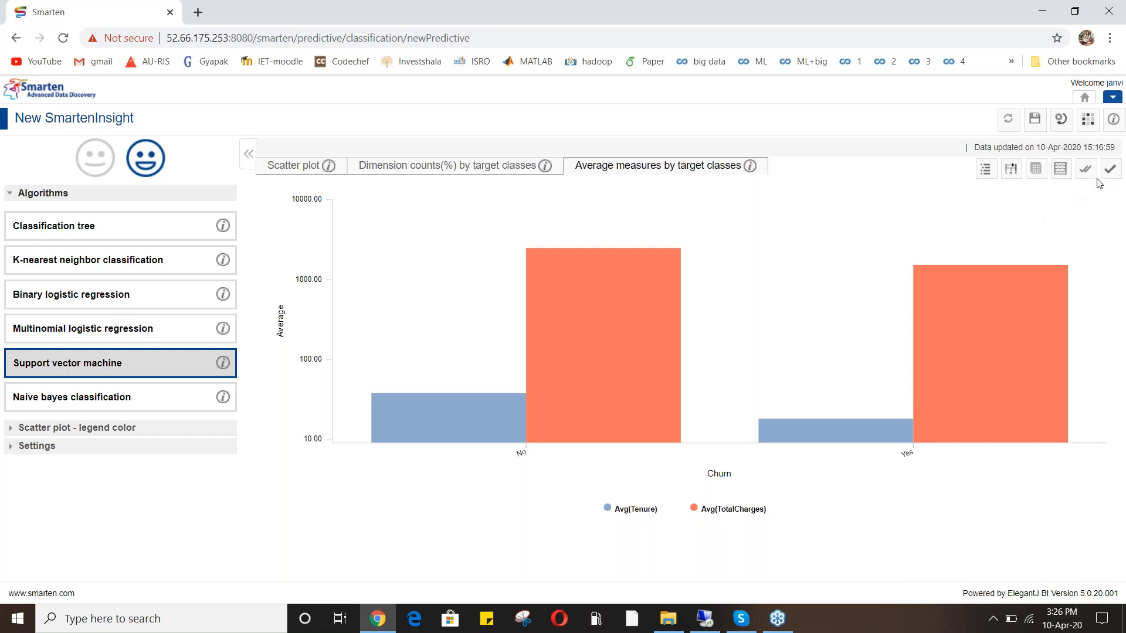
{"action": "left_click", "coordinate": [321, 157]}
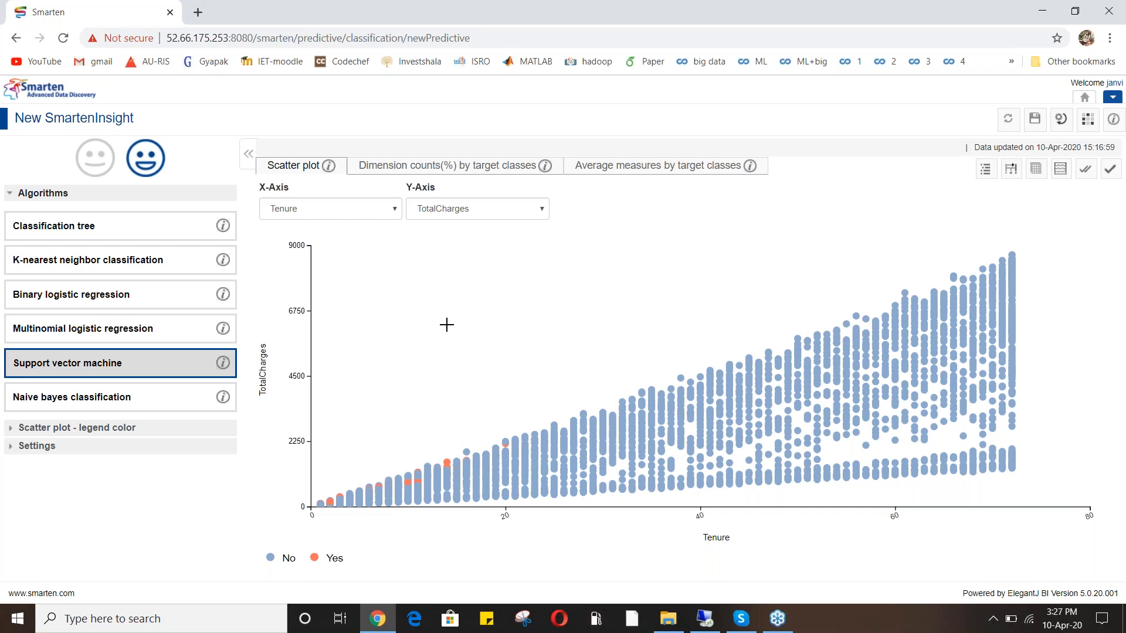
{"action": "mouse_move", "coordinate": [507, 450]}
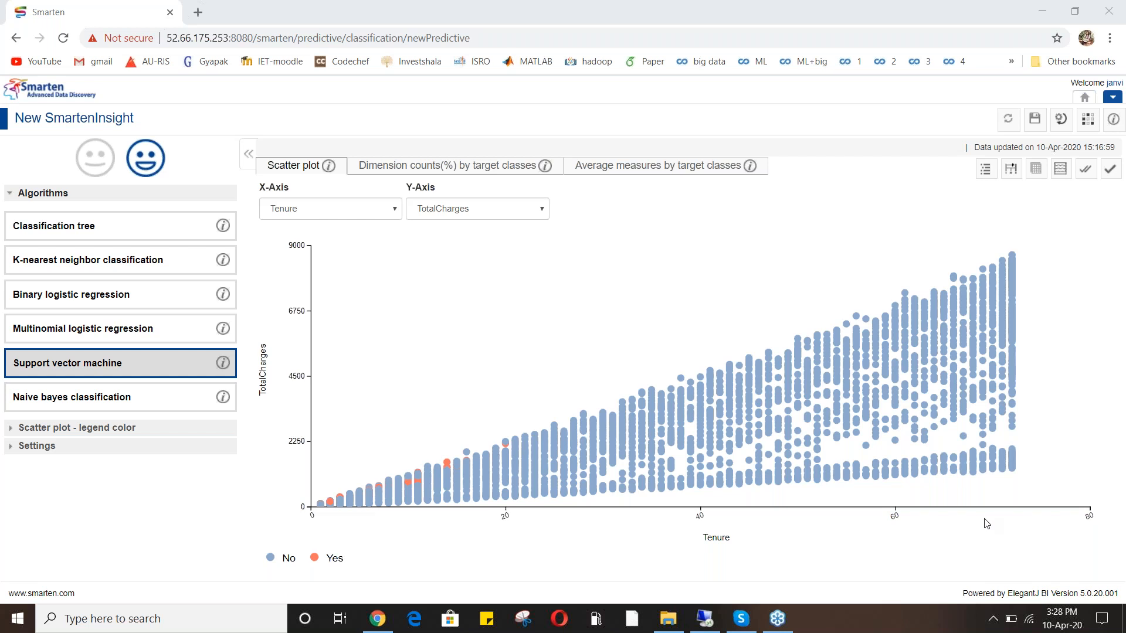
{"action": "mouse_move", "coordinate": [622, 440]}
{"action": "mouse_move", "coordinate": [218, 361]}
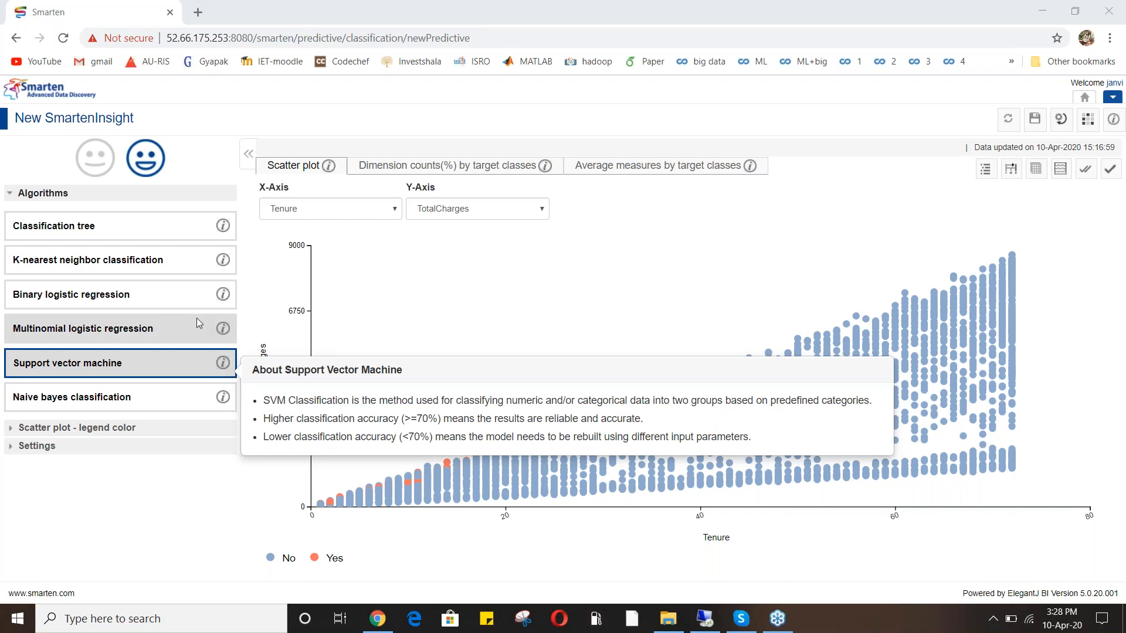
Change the algorithm to Binary logistic regression, dismiss the accuracy message and read that algorithm's description
{"action": "left_click", "coordinate": [172, 300]}
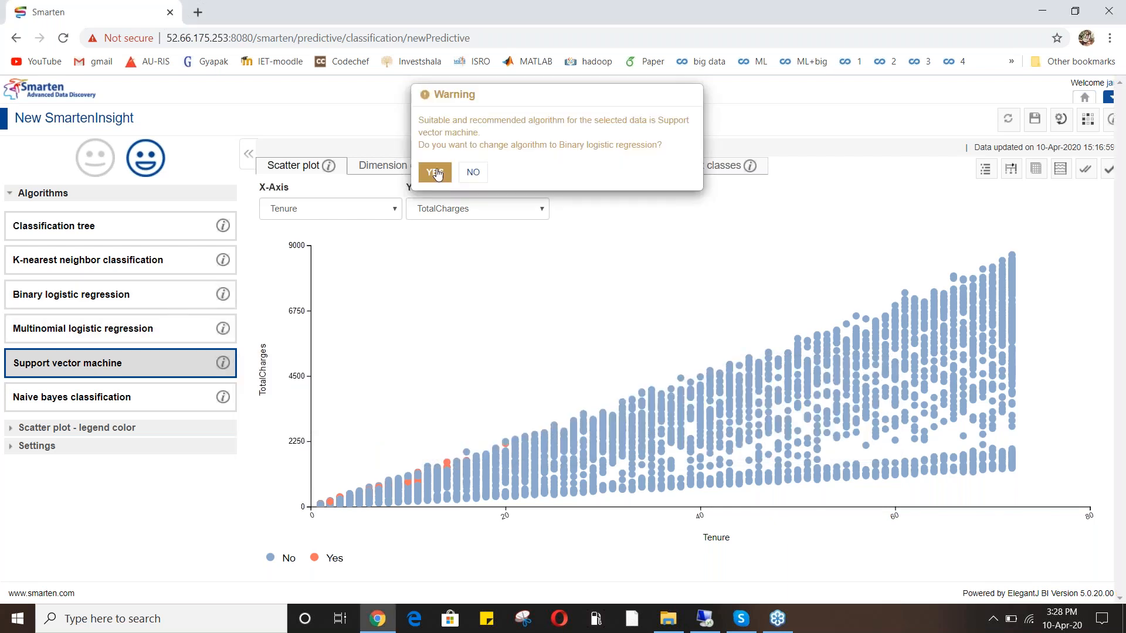
{"action": "left_click", "coordinate": [437, 172]}
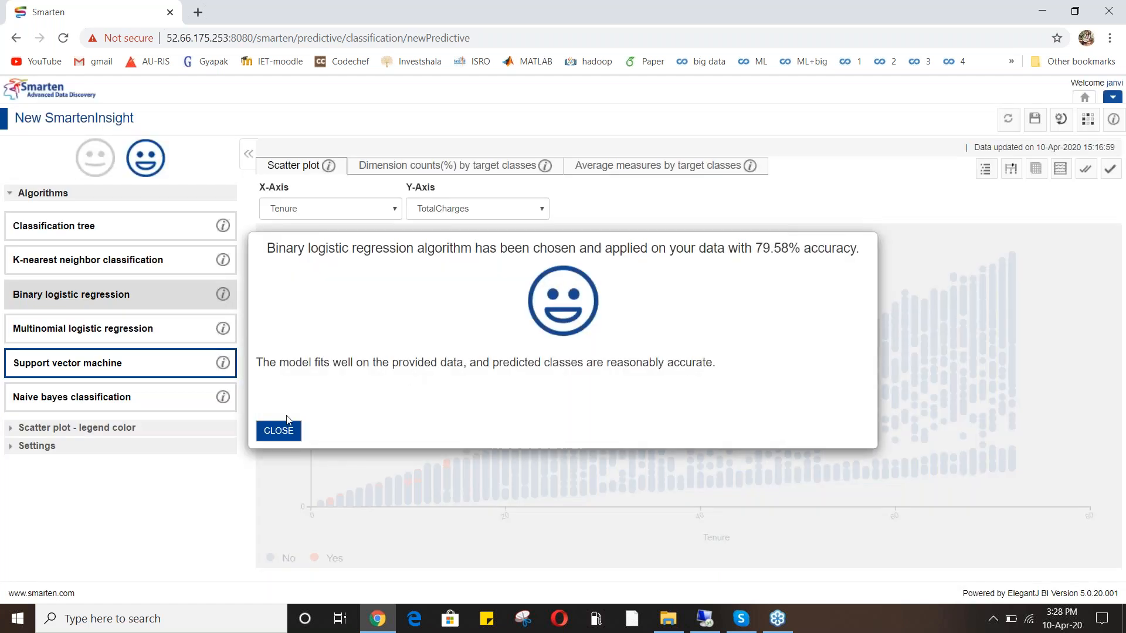
{"action": "left_click", "coordinate": [276, 433]}
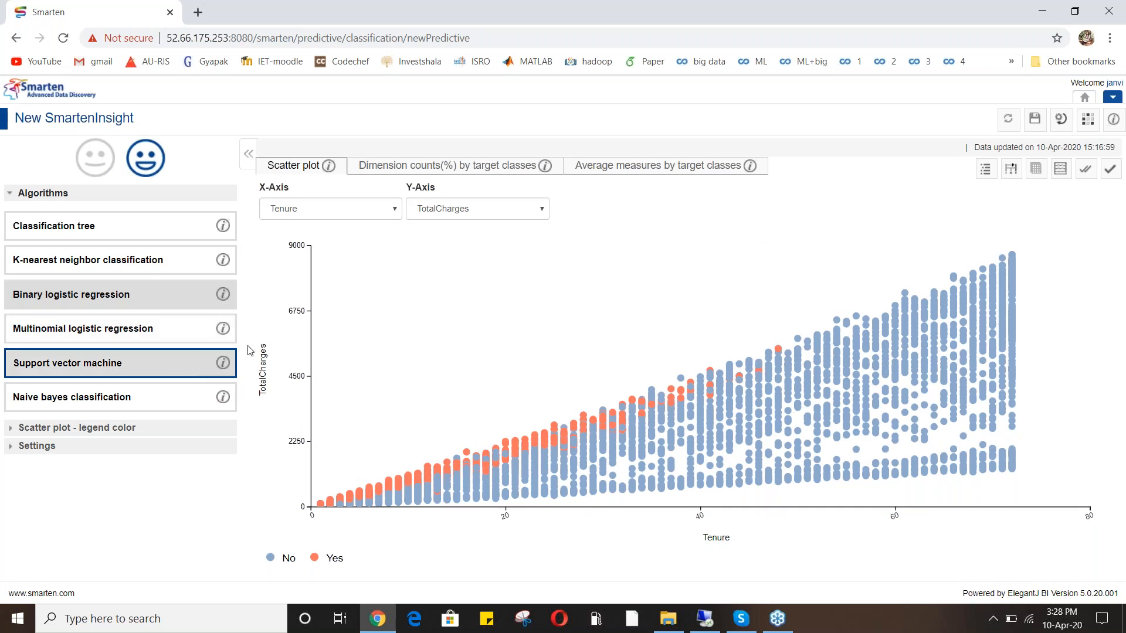
{"action": "mouse_move", "coordinate": [215, 298]}
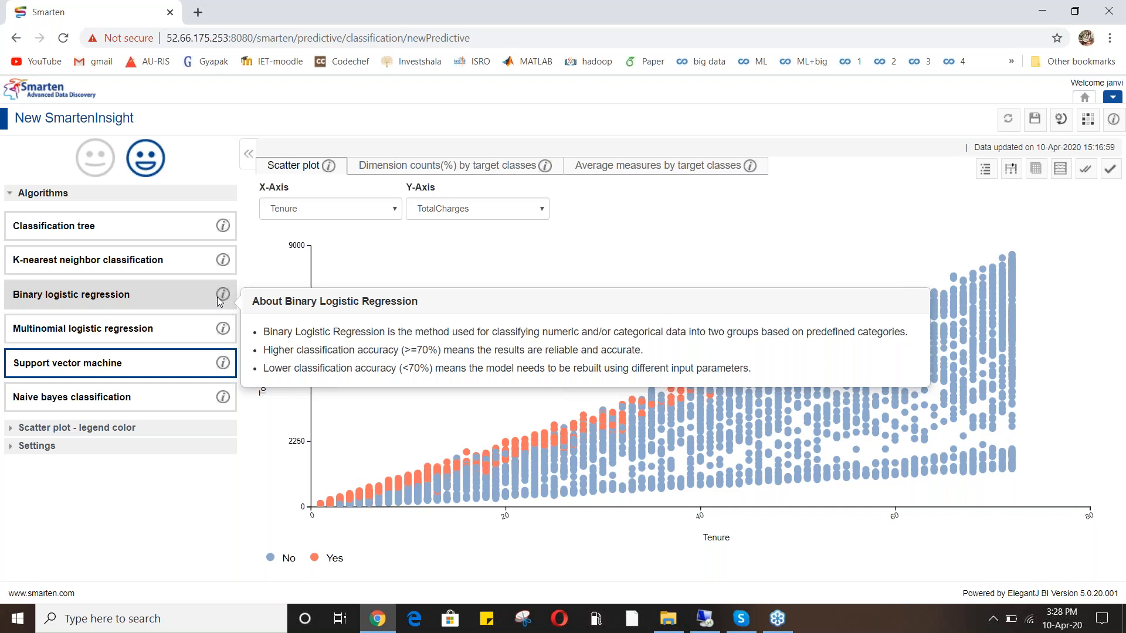
Try to change the algorithm to Multinomial logistic regression and dismiss the message
{"action": "left_click", "coordinate": [210, 335]}
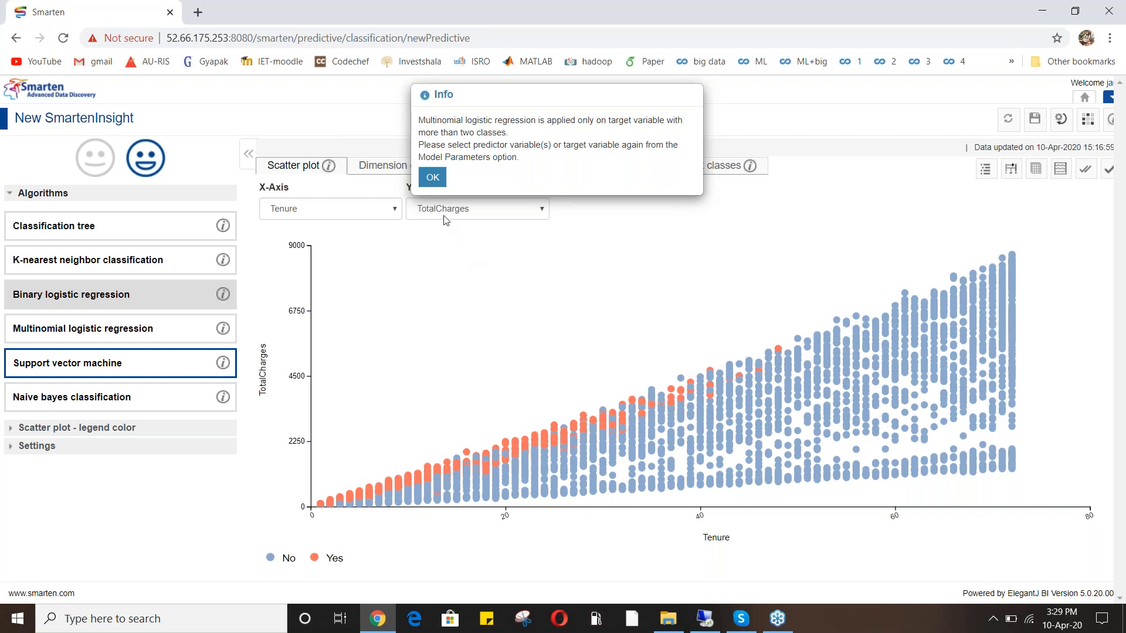
{"action": "left_click", "coordinate": [432, 178]}
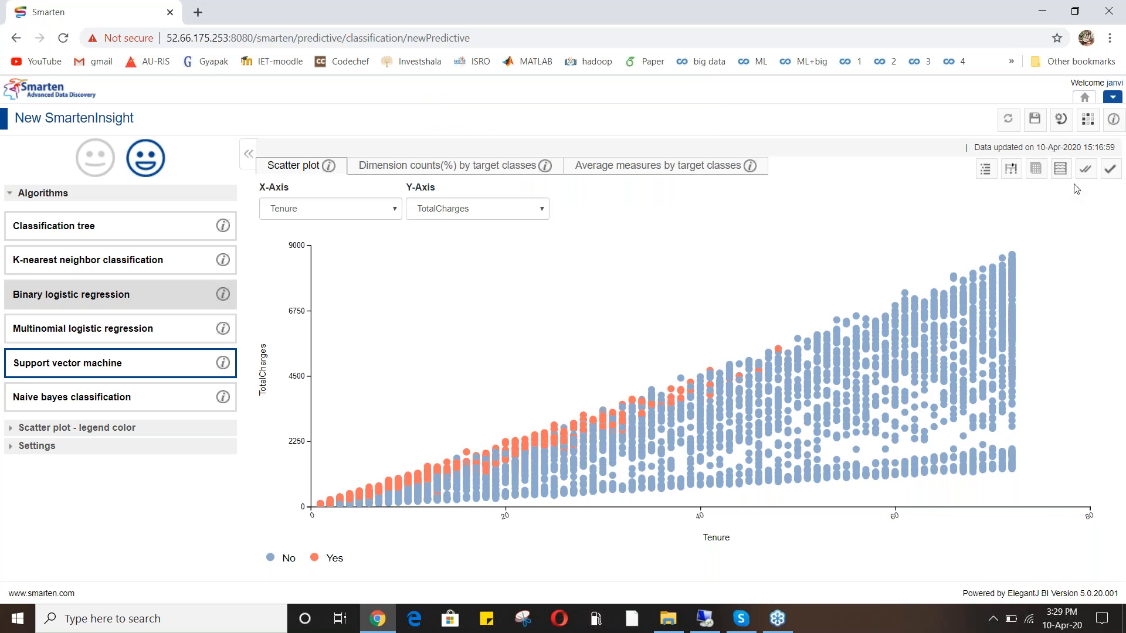
Begin applying the model to a single case with Contract Month-to-month, InternetService Fiber optic, Gender Male and SeniorCitizen Yes
{"action": "left_click", "coordinate": [1112, 170]}
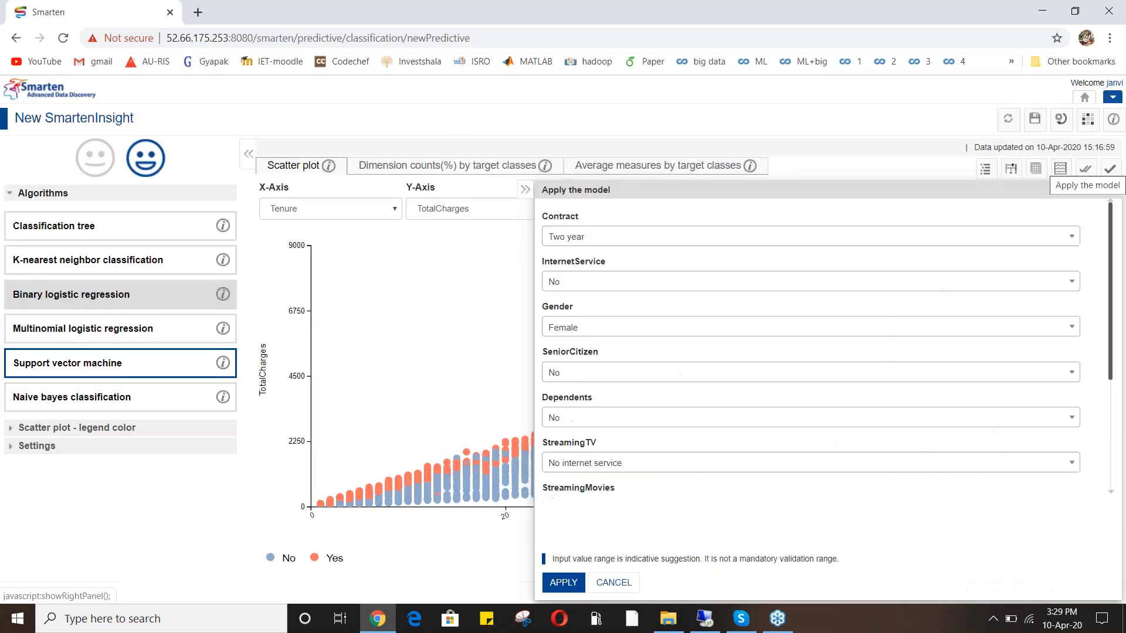
{"action": "left_click", "coordinate": [913, 247]}
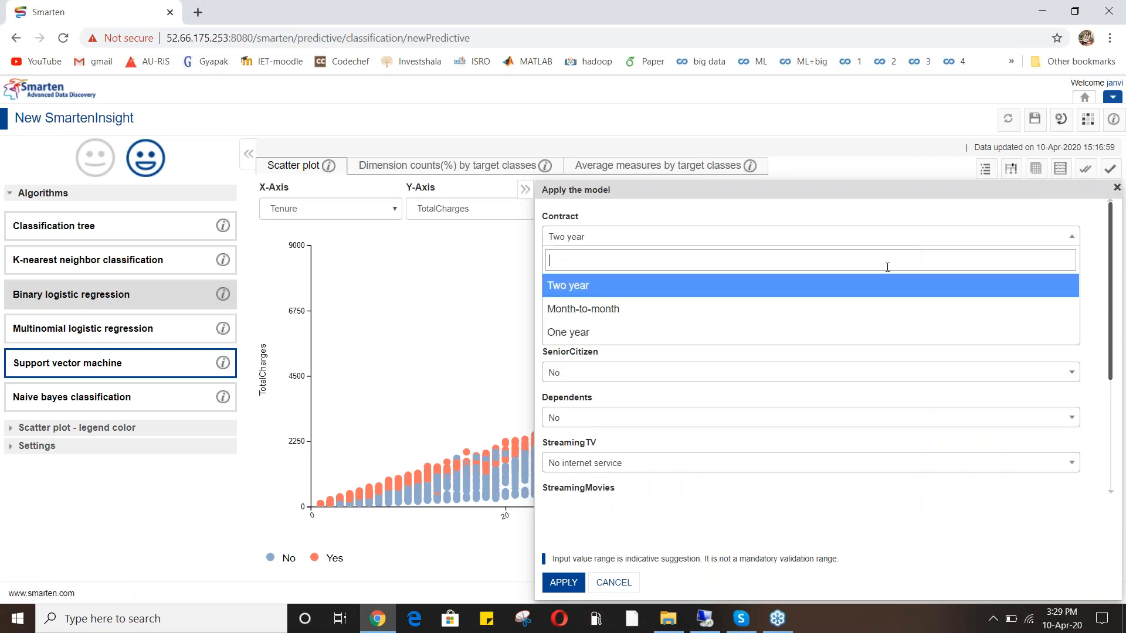
{"action": "left_click", "coordinate": [873, 309]}
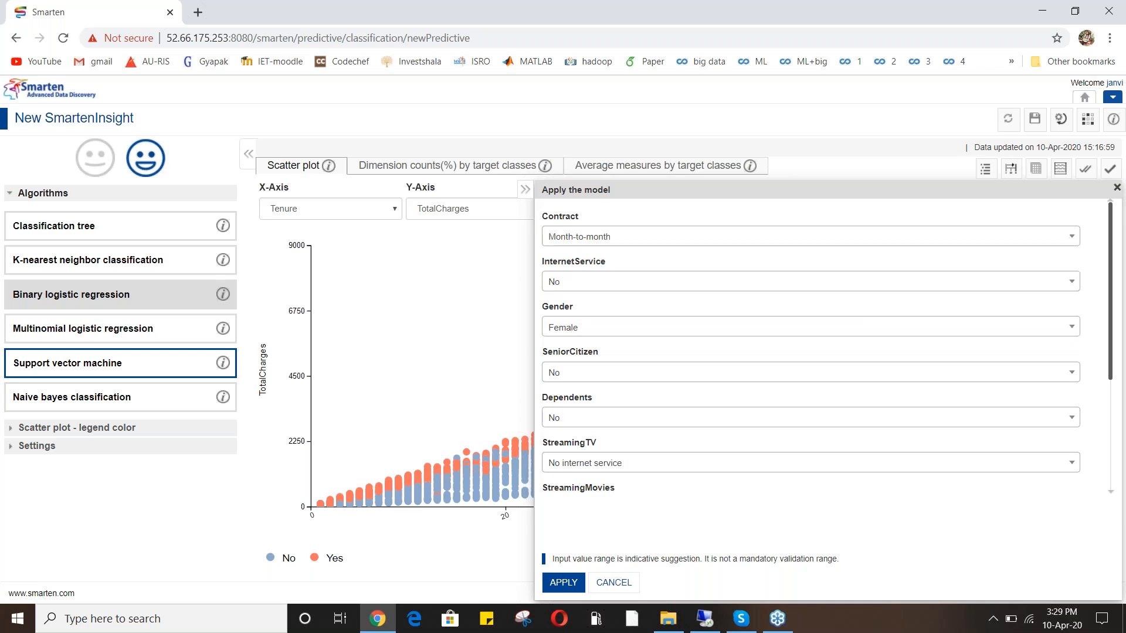
{"action": "left_click", "coordinate": [816, 287]}
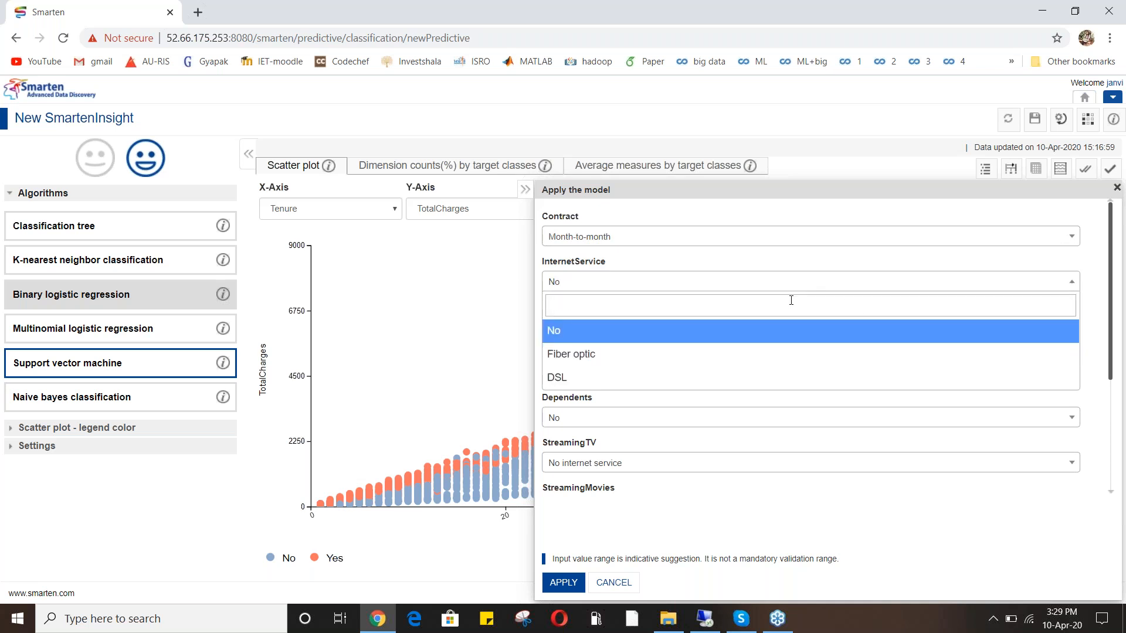
{"action": "left_click", "coordinate": [747, 359]}
{"action": "left_click", "coordinate": [680, 328]}
{"action": "left_click", "coordinate": [637, 401]}
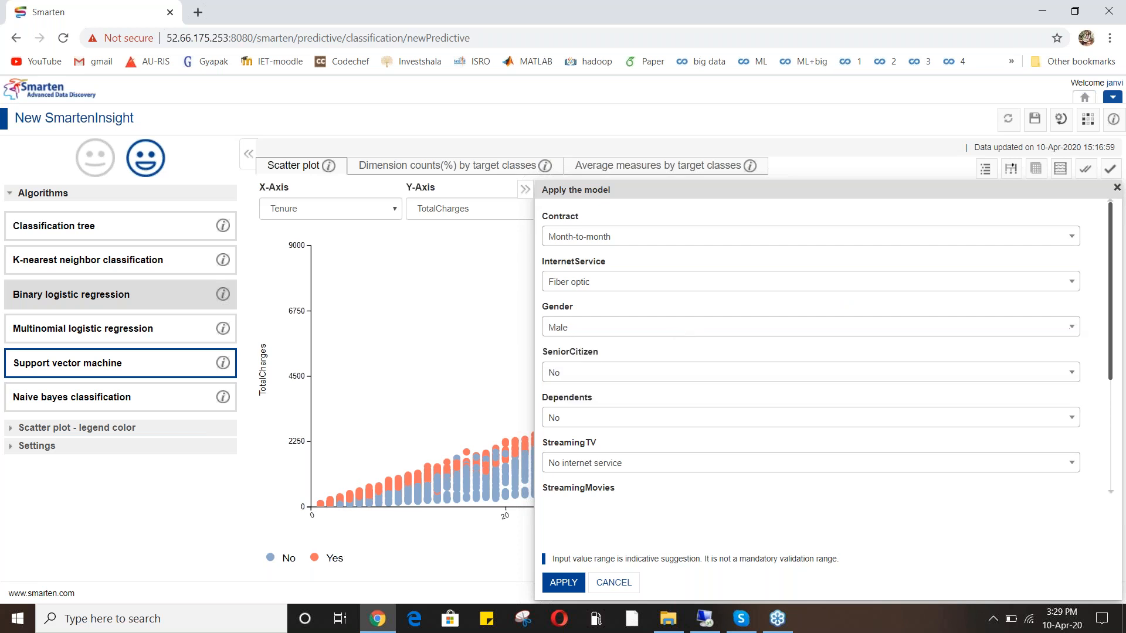
{"action": "left_click", "coordinate": [610, 373]}
{"action": "left_click", "coordinate": [611, 373]}
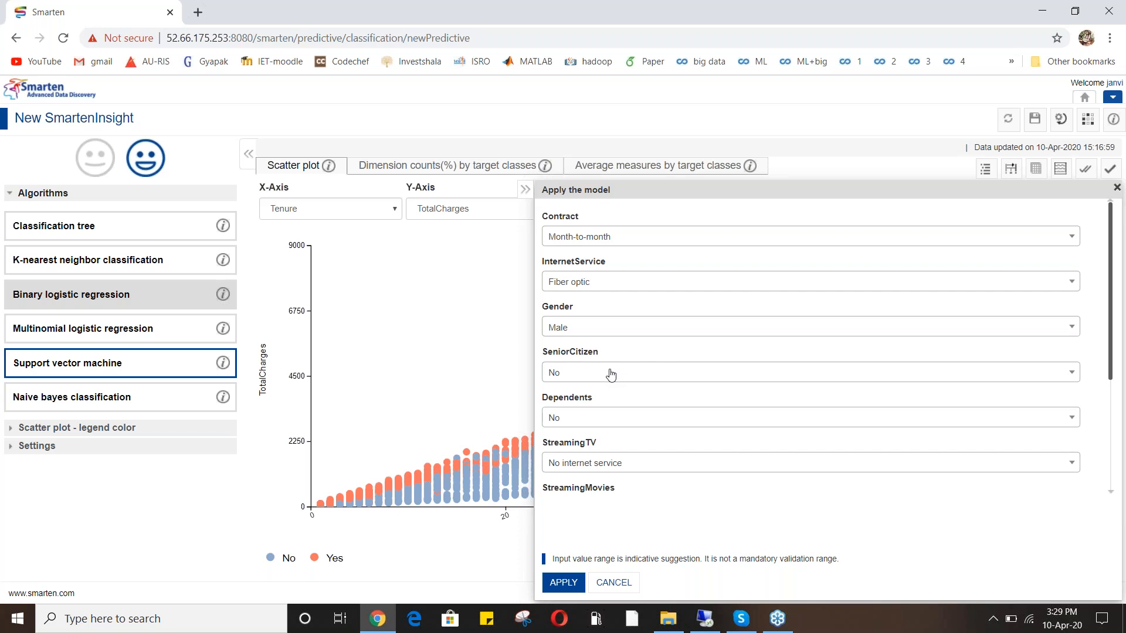
{"action": "left_click", "coordinate": [590, 426]}
{"action": "left_click", "coordinate": [562, 377]}
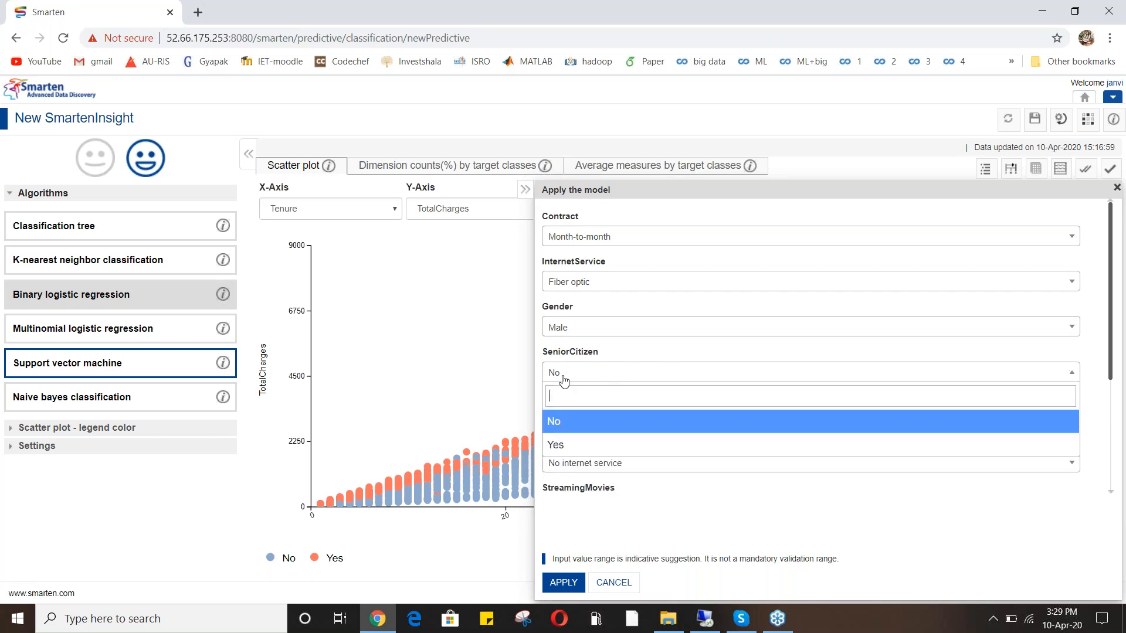
{"action": "left_click", "coordinate": [565, 446]}
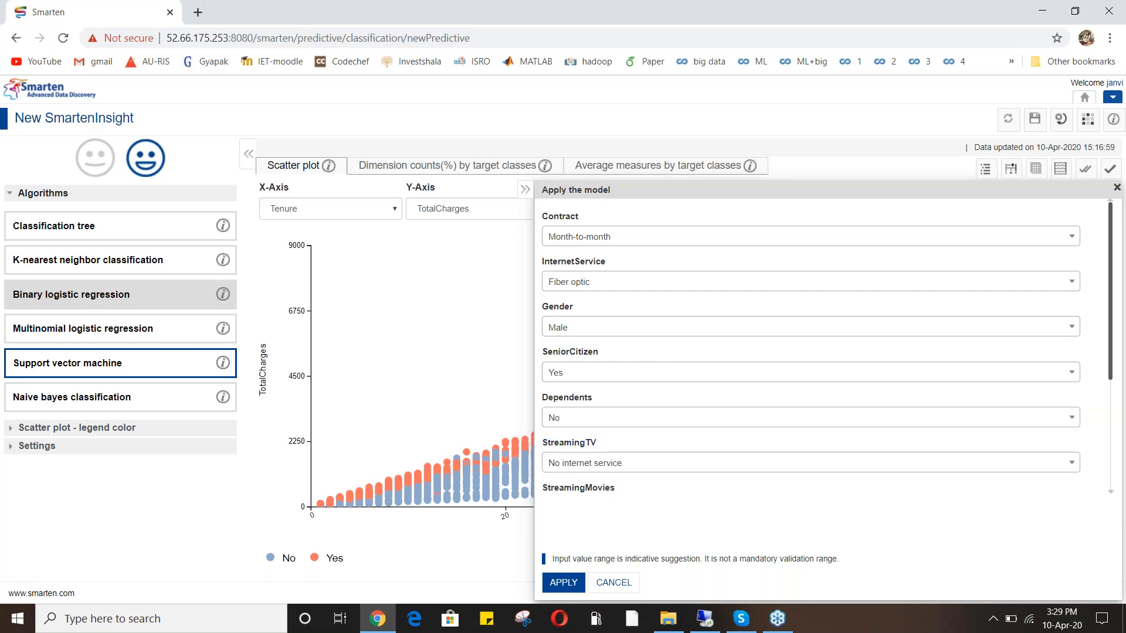
Set StreamingTV and StreamingMovies to Yes and PaymentMethod to Electronic check for the case being predicted
{"action": "scroll", "coordinate": [566, 431], "scroll_direction": "down", "scroll_amount": 2}
{"action": "scroll", "coordinate": [586, 287], "scroll_direction": "down", "scroll_amount": 2}
{"action": "scroll", "coordinate": [587, 288], "scroll_direction": "up", "scroll_amount": 3}
{"action": "scroll", "coordinate": [647, 321], "scroll_direction": "up", "scroll_amount": 2}
{"action": "scroll", "coordinate": [652, 351], "scroll_direction": "down", "scroll_amount": 3}
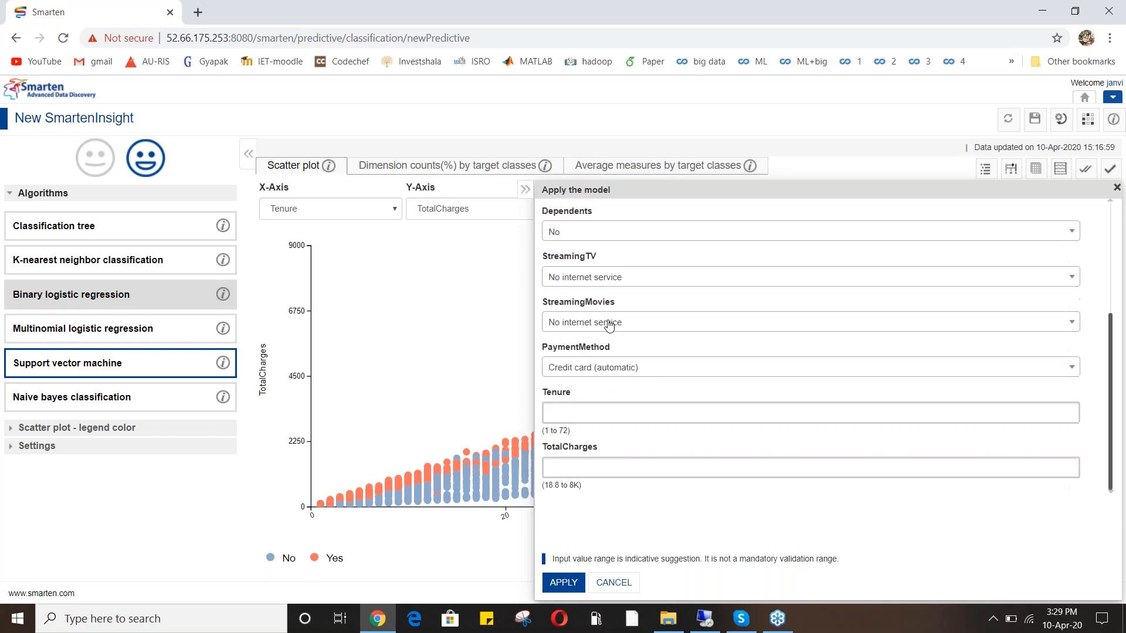
{"action": "left_click", "coordinate": [593, 281]}
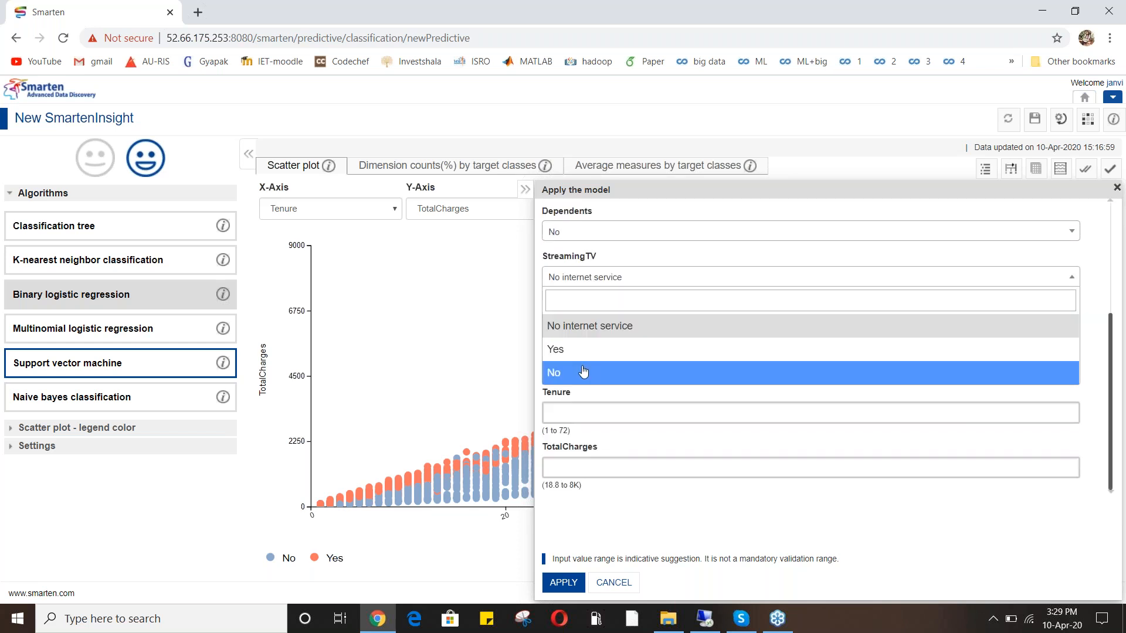
{"action": "left_click", "coordinate": [583, 349]}
{"action": "left_click", "coordinate": [581, 323]}
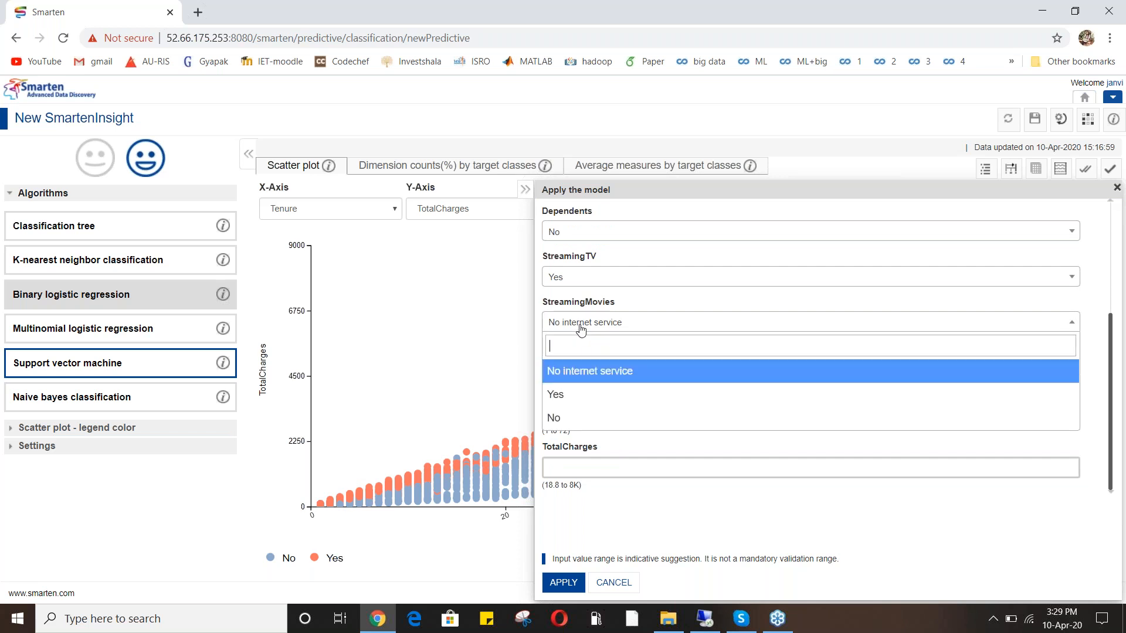
{"action": "left_click", "coordinate": [582, 393]}
{"action": "left_click", "coordinate": [582, 372]}
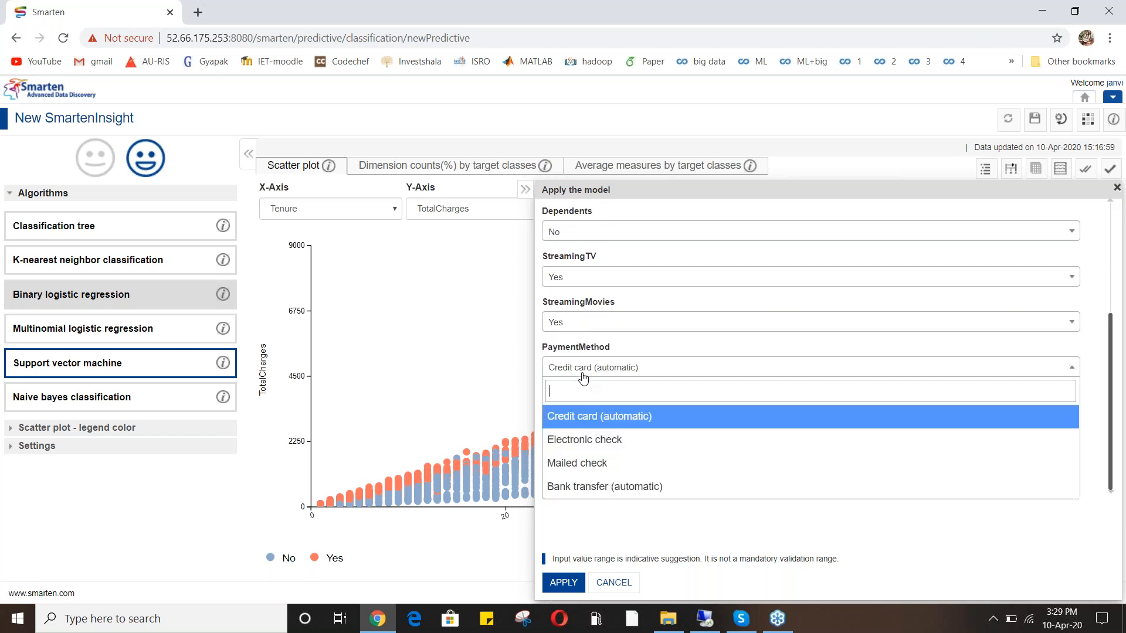
{"action": "left_click", "coordinate": [580, 444]}
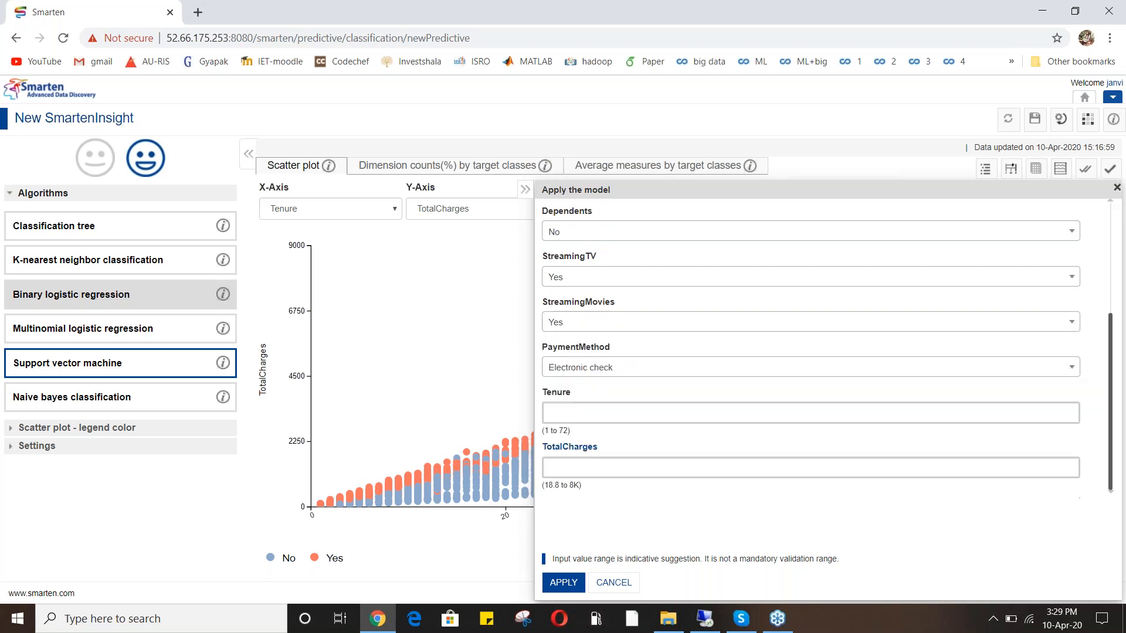
{"action": "left_click", "coordinate": [583, 375]}
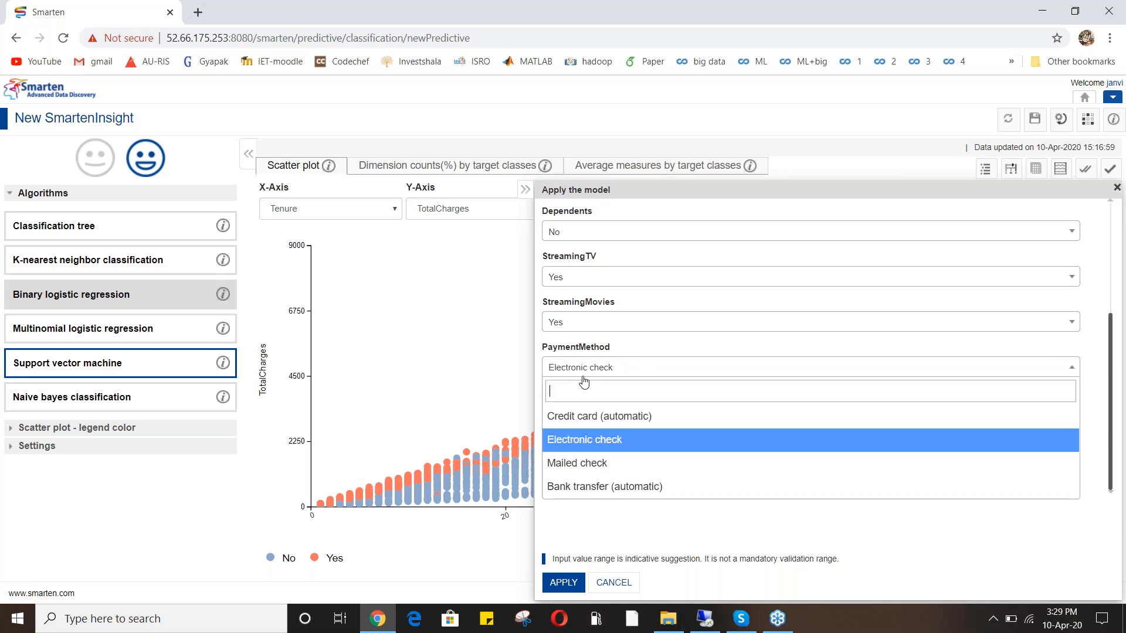
{"action": "left_click", "coordinate": [583, 380]}
Set Tenure to 1 and TotalCharges to 95, and run the churn prediction for this case
{"action": "left_click", "coordinate": [573, 409]}
{"action": "type", "text": "1"}
{"action": "left_click", "coordinate": [575, 462]}
{"action": "type", "text": "95"}
{"action": "left_click", "coordinate": [563, 582]}
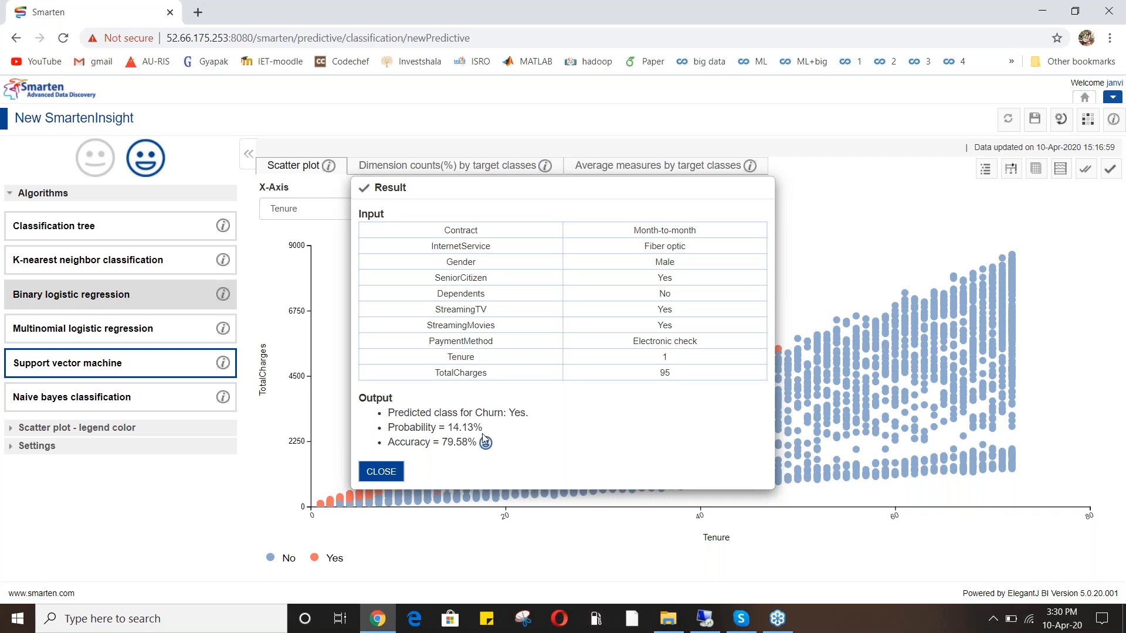
Read the predicted Churn class, probability and accuracy in the result, and close it
{"action": "double_click", "coordinate": [464, 441]}
{"action": "left_click", "coordinate": [457, 457]}
{"action": "left_click", "coordinate": [391, 472]}
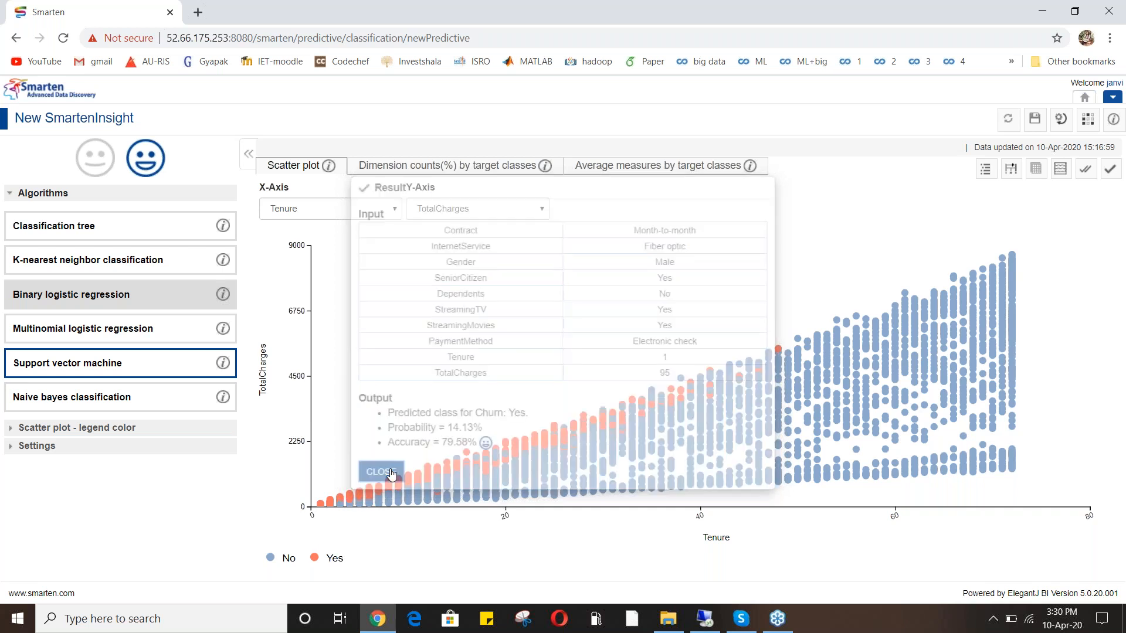
Change the algorithm back to Support vector machine, confirm the change and dismiss the accuracy message
{"action": "left_click", "coordinate": [218, 372]}
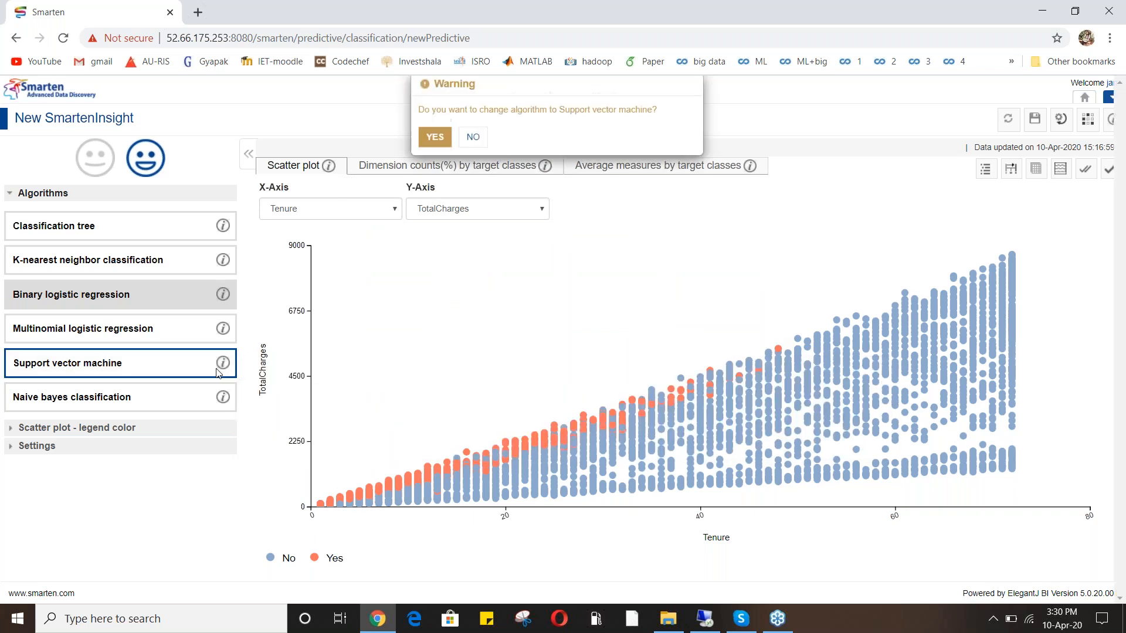
{"action": "left_click", "coordinate": [434, 147]}
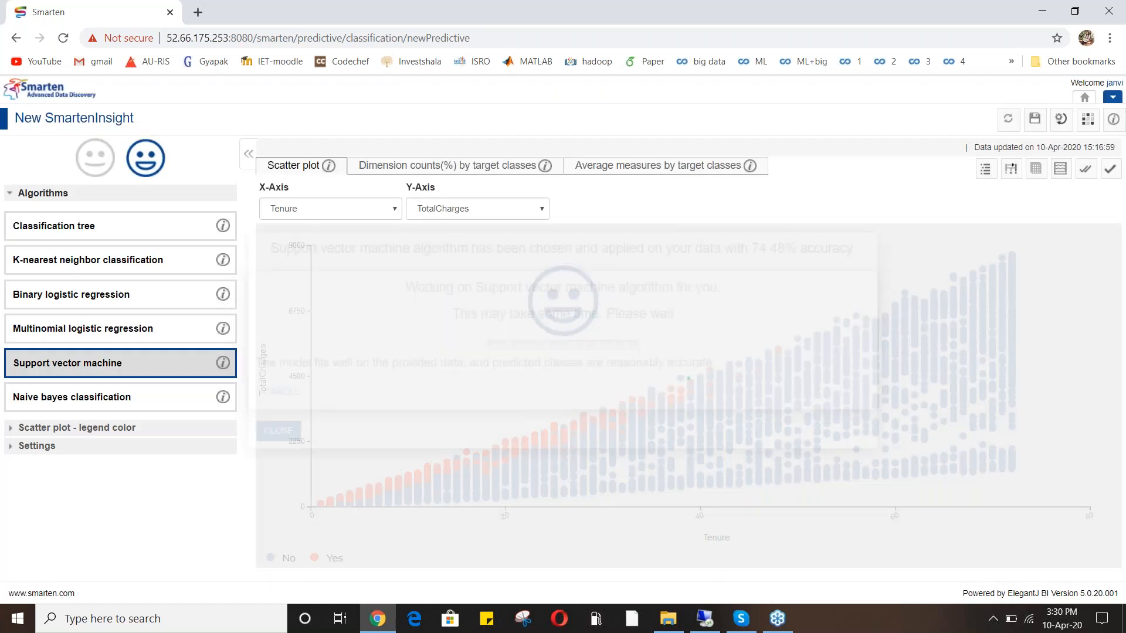
{"action": "left_click", "coordinate": [269, 434]}
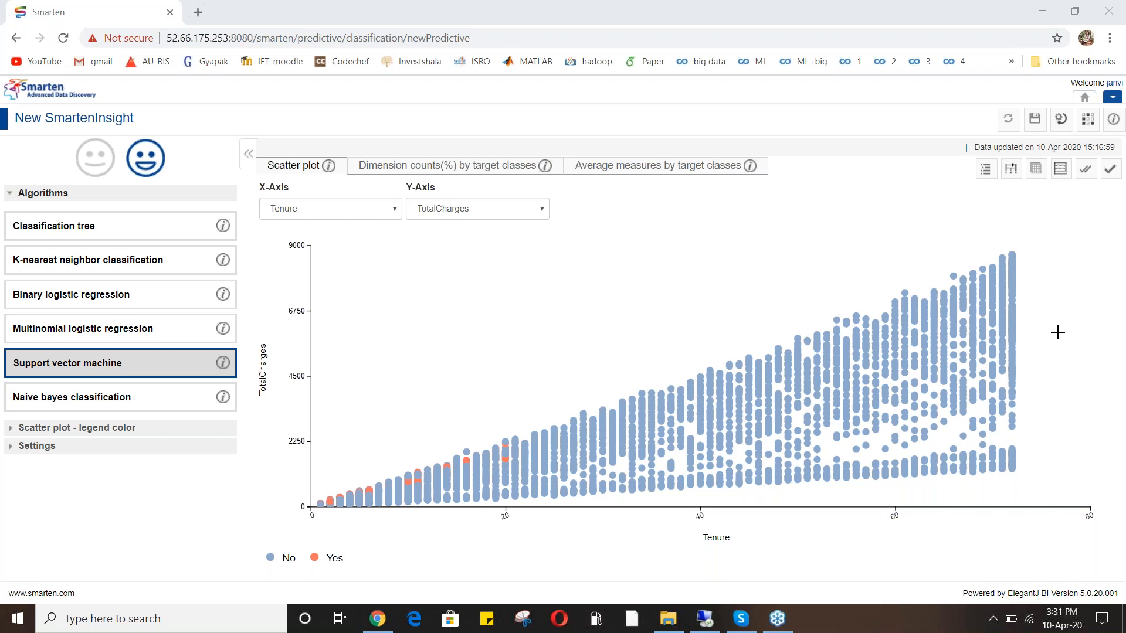
Start a mass apply of the model and upload the Customer Churn_Testing file from the Webinar folder as its data
{"action": "left_click", "coordinate": [1087, 173]}
{"action": "left_click", "coordinate": [1087, 176]}
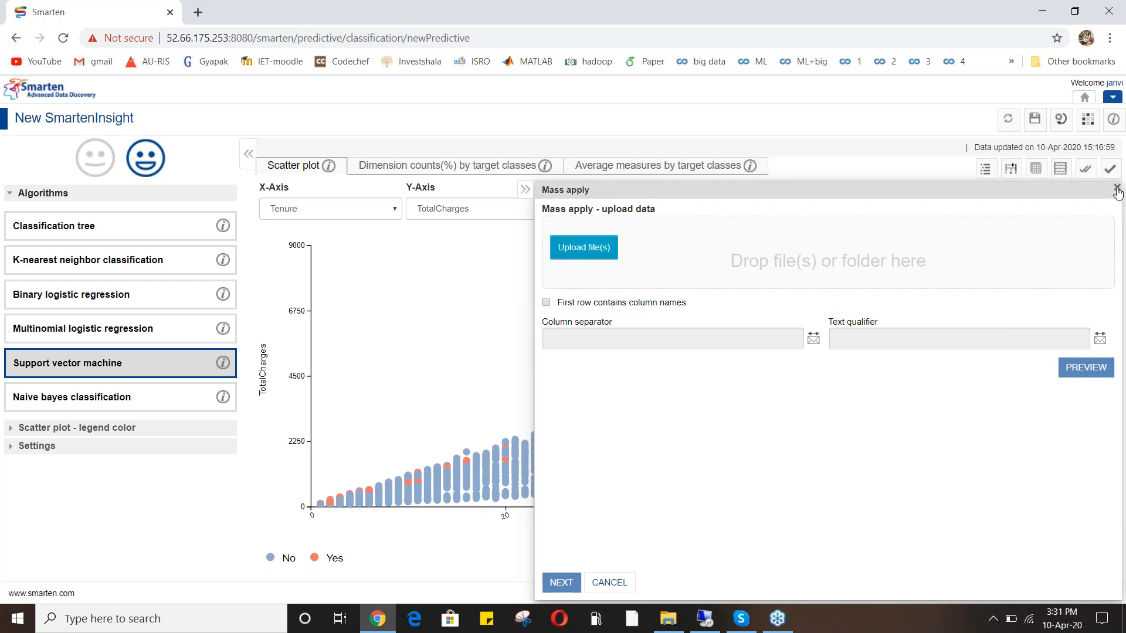
{"action": "left_click", "coordinate": [610, 249]}
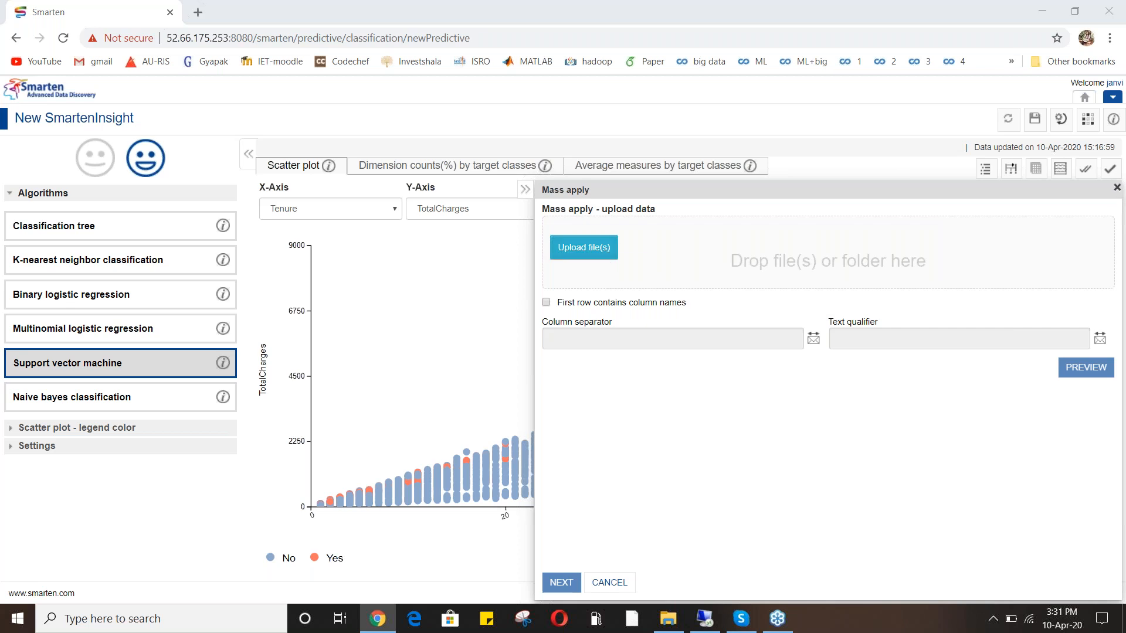
{"action": "left_click", "coordinate": [266, 108]}
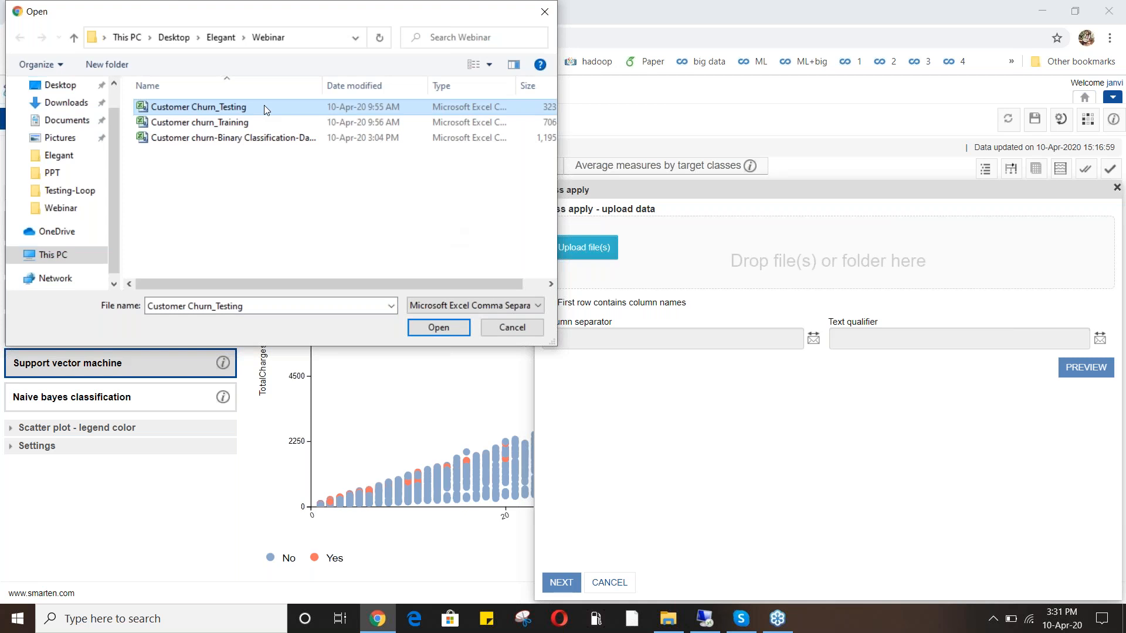
{"action": "double_click", "coordinate": [264, 106]}
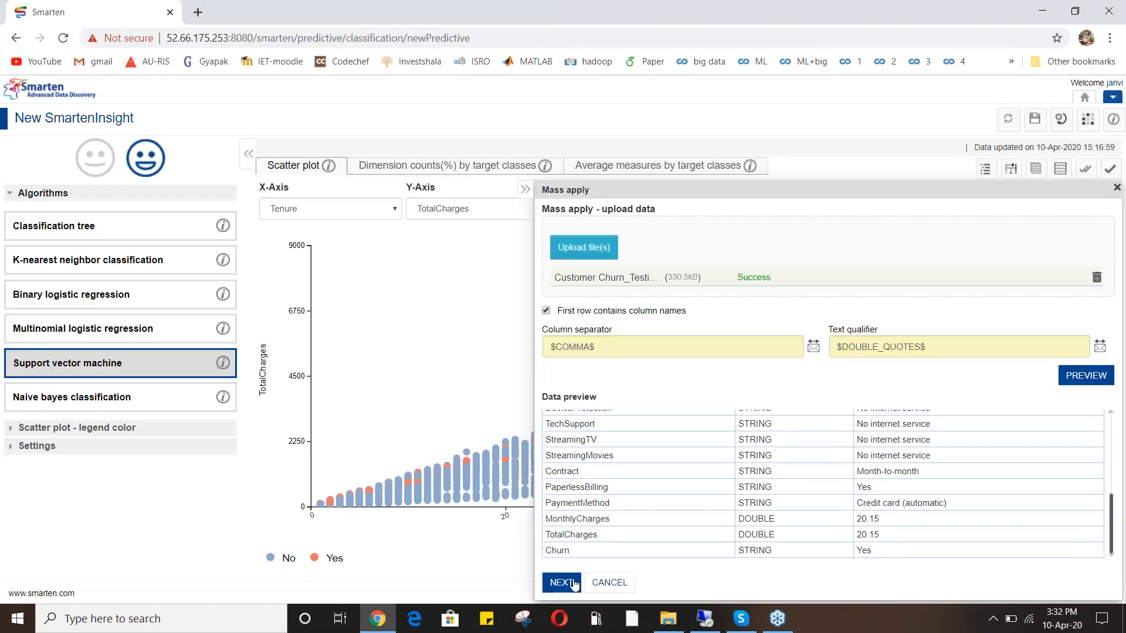
Accept the suggested column mapping, add Churn as an additional column and run the mass apply
{"action": "left_click", "coordinate": [572, 582]}
{"action": "scroll", "coordinate": [651, 493], "scroll_direction": "down", "scroll_amount": 3}
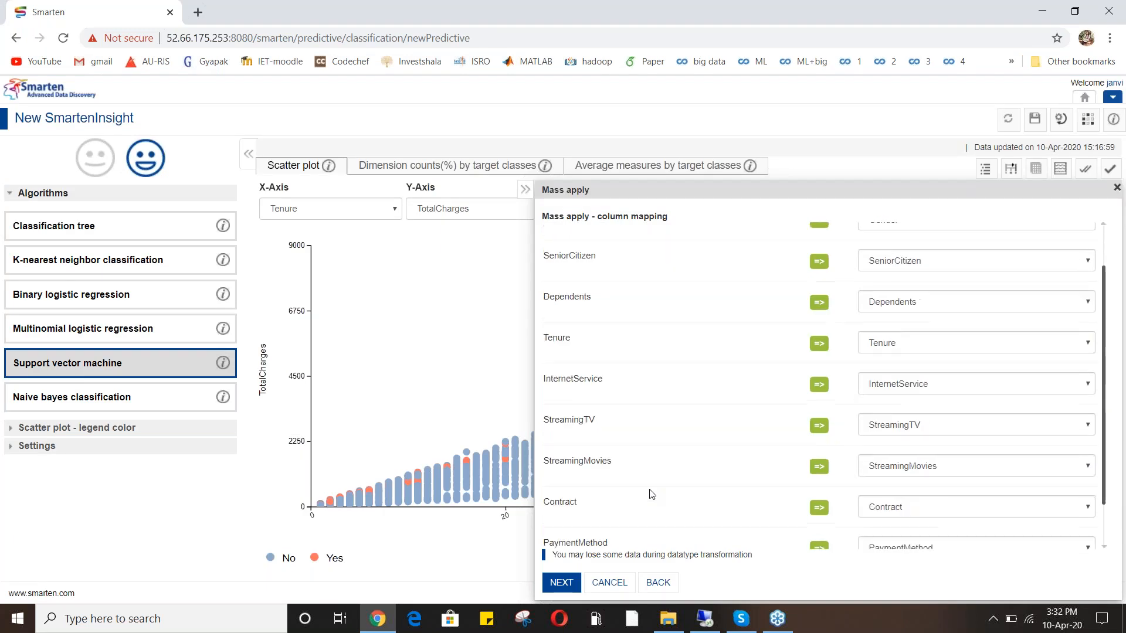
{"action": "scroll", "coordinate": [648, 493], "scroll_direction": "up", "scroll_amount": 3}
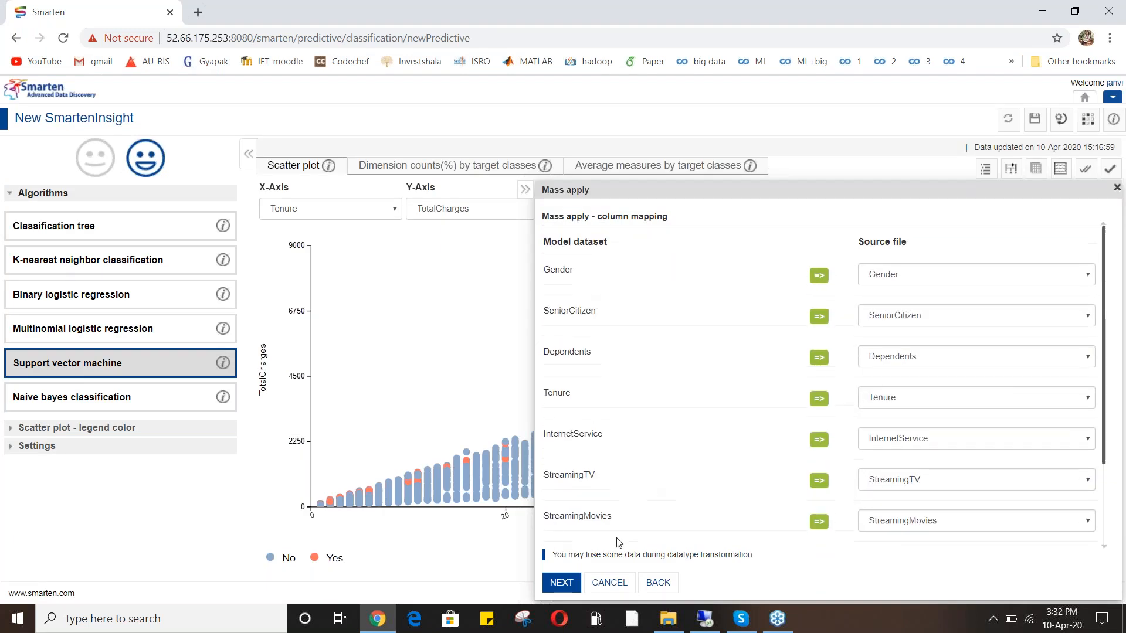
{"action": "left_click", "coordinate": [572, 583]}
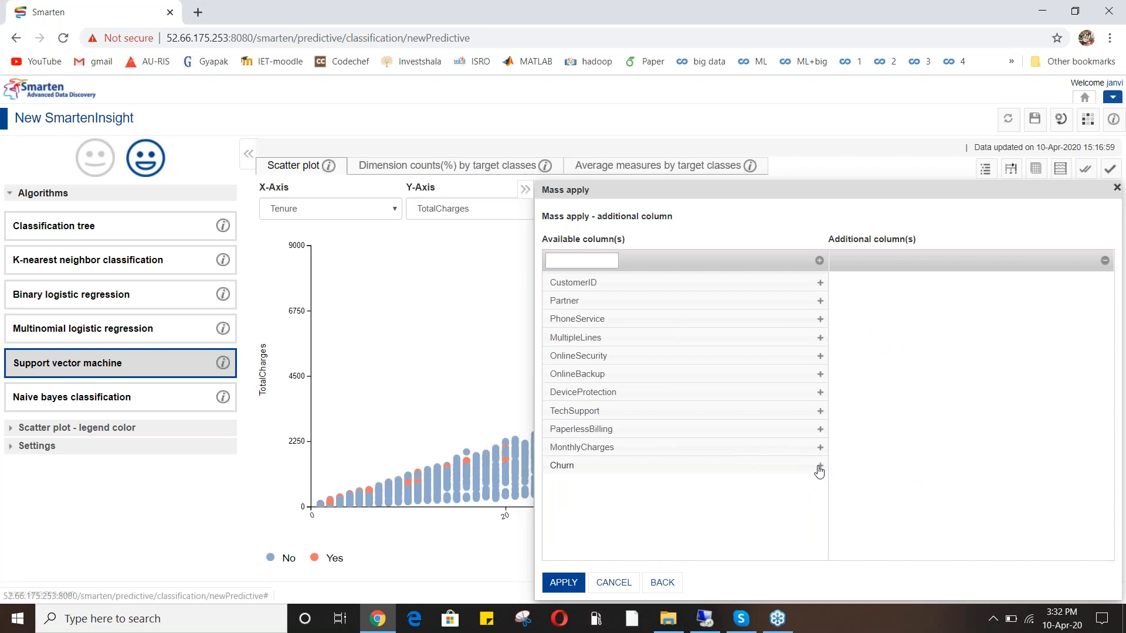
{"action": "left_click", "coordinate": [819, 467]}
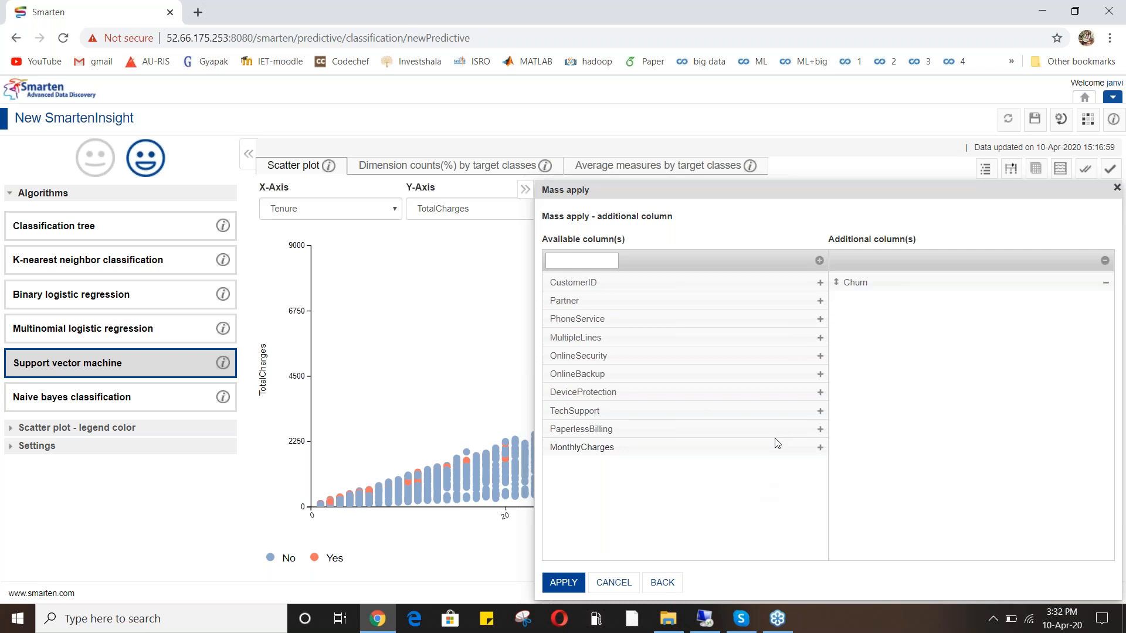
{"action": "left_click", "coordinate": [564, 583]}
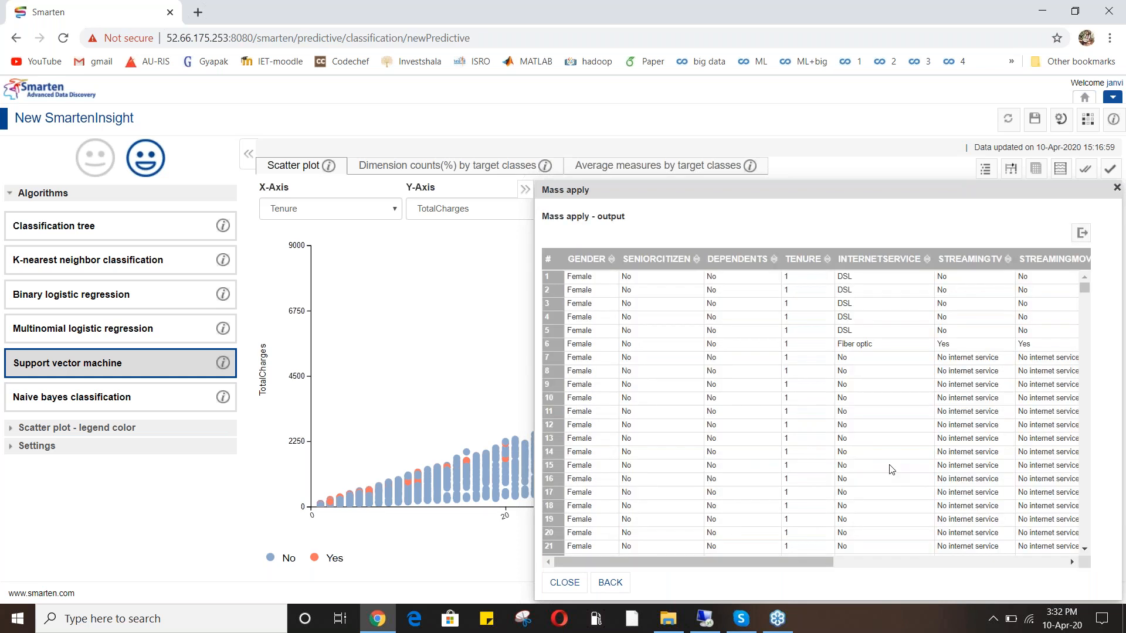
Sort the mass apply output by PREDICTED_CHURN in ascending order and export it as a Microsoft Excel Worksheet to the Webinar folder
{"action": "scroll", "coordinate": [891, 469], "scroll_direction": "right", "scroll_amount": 3}
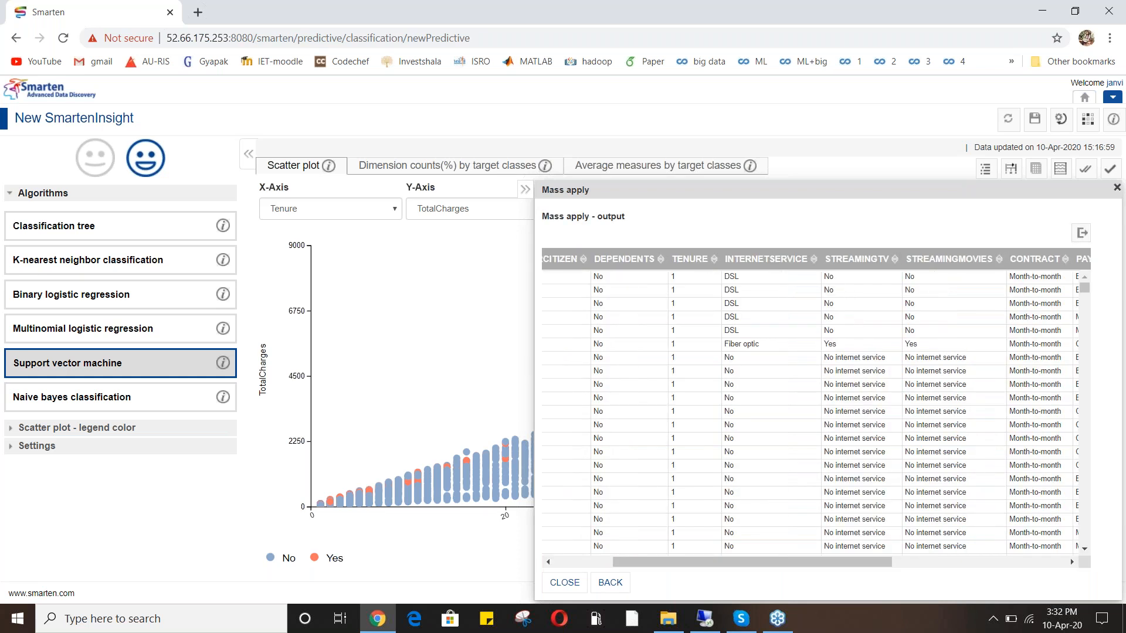
{"action": "scroll", "coordinate": [993, 434], "scroll_direction": "right", "scroll_amount": 3}
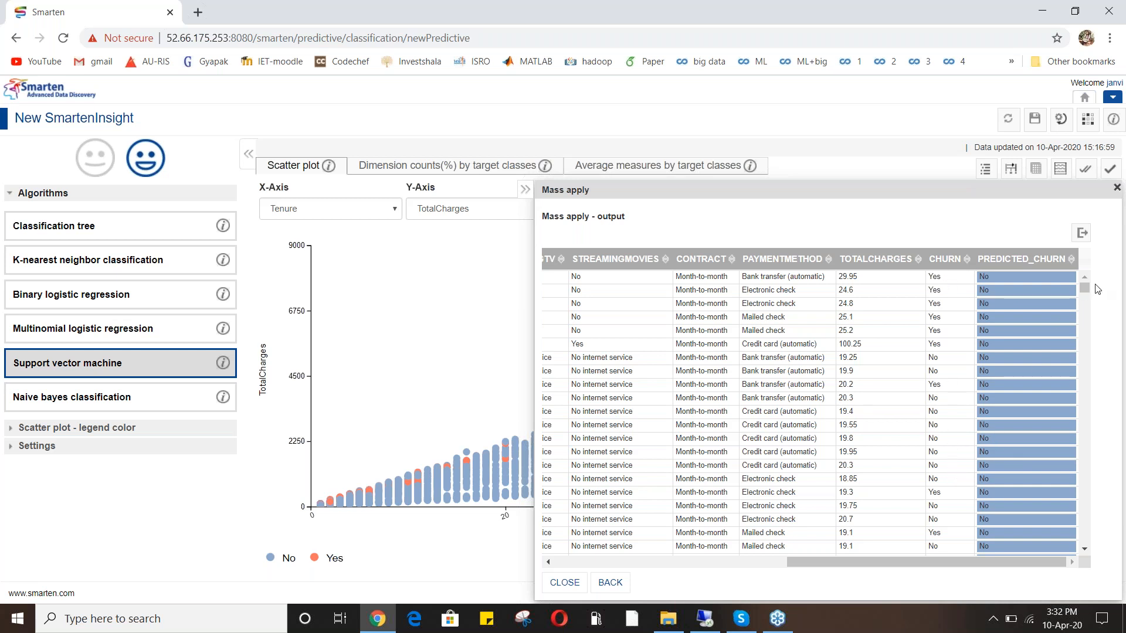
{"action": "left_click", "coordinate": [1071, 260]}
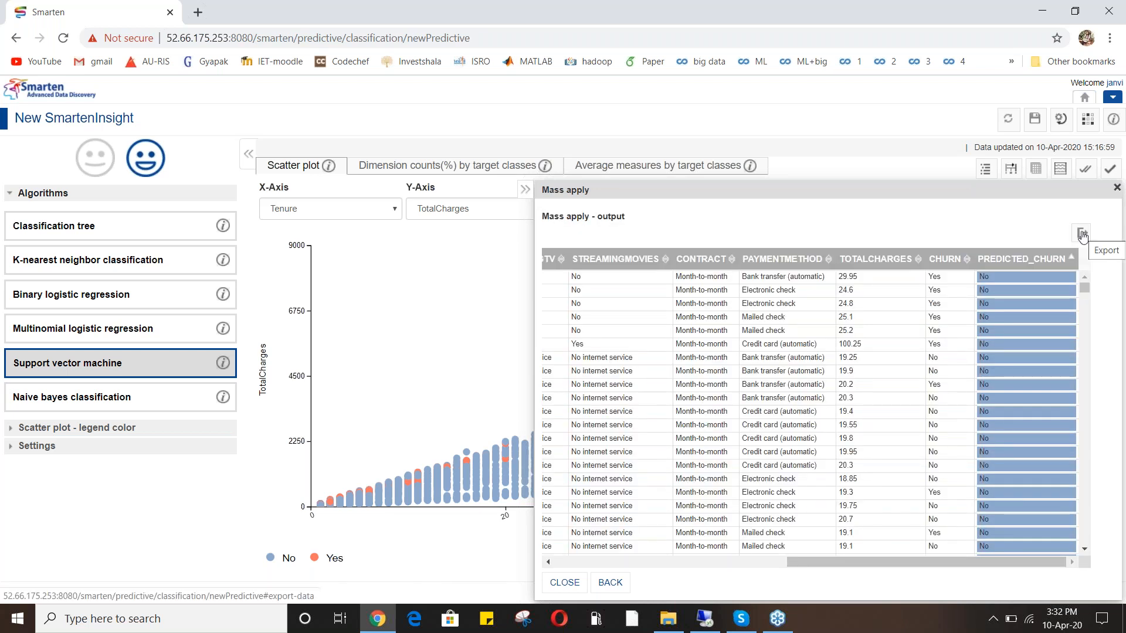
{"action": "left_click", "coordinate": [1082, 235]}
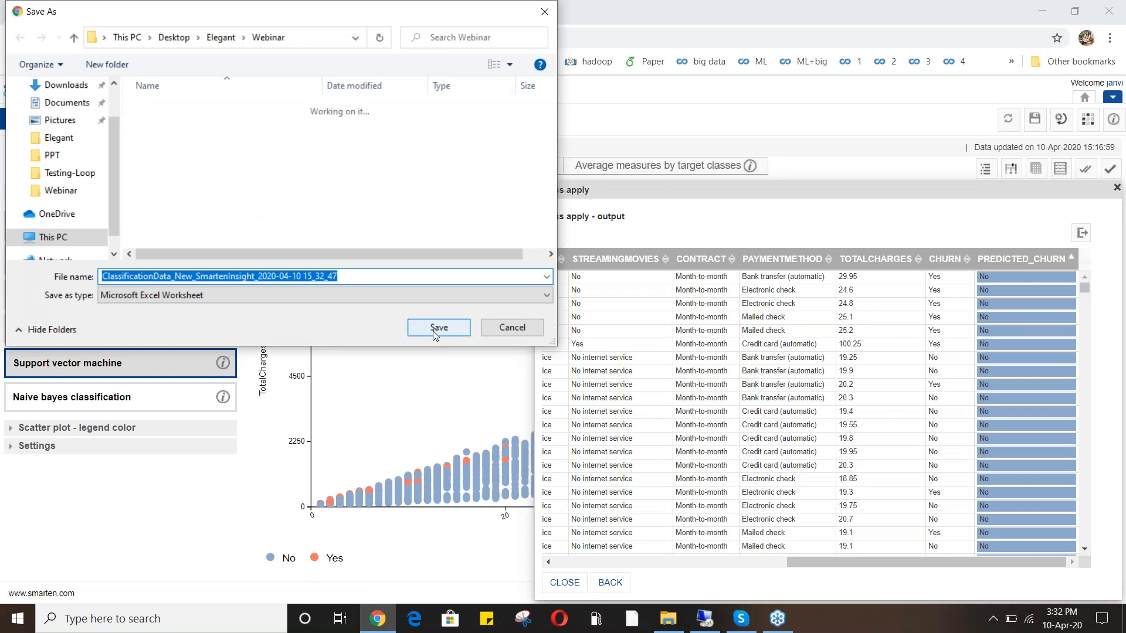
{"action": "left_click", "coordinate": [435, 328]}
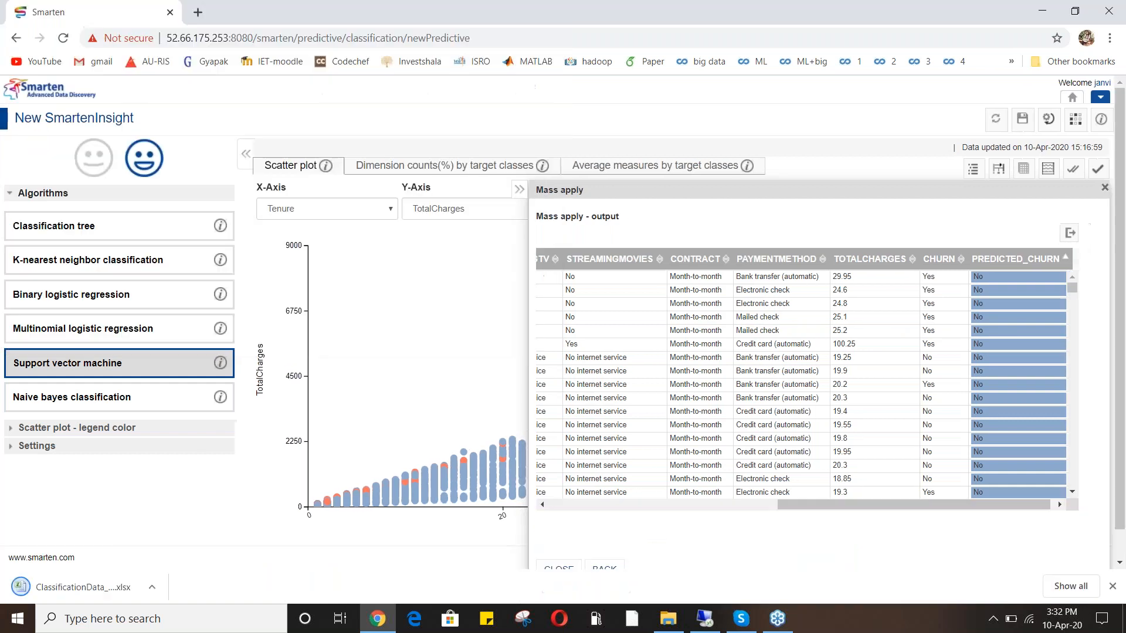
Close the mass apply output and review the Support vector machine's model summary and interpretation of the Churn classes
{"action": "left_click", "coordinate": [1104, 188]}
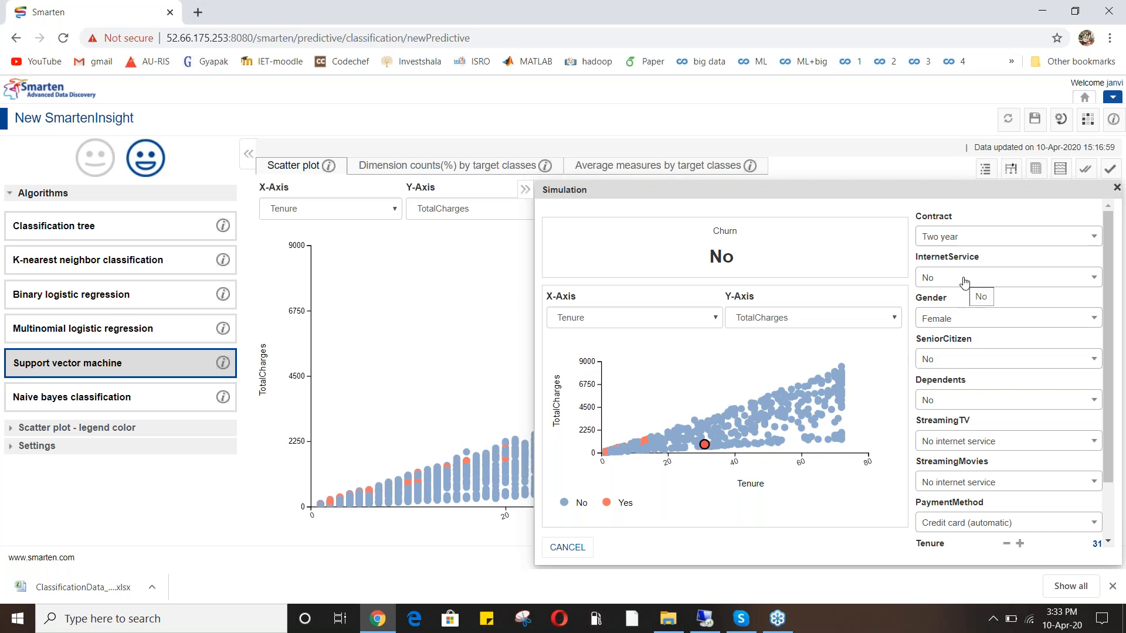
{"action": "left_click", "coordinate": [874, 629]}
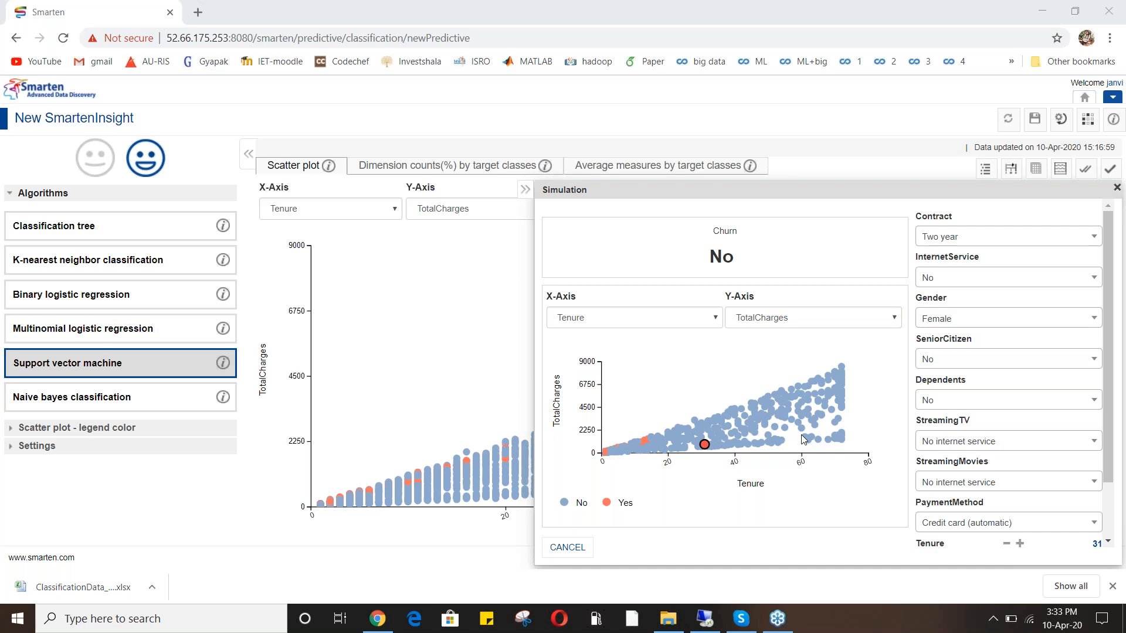
{"action": "left_click", "coordinate": [1012, 170]}
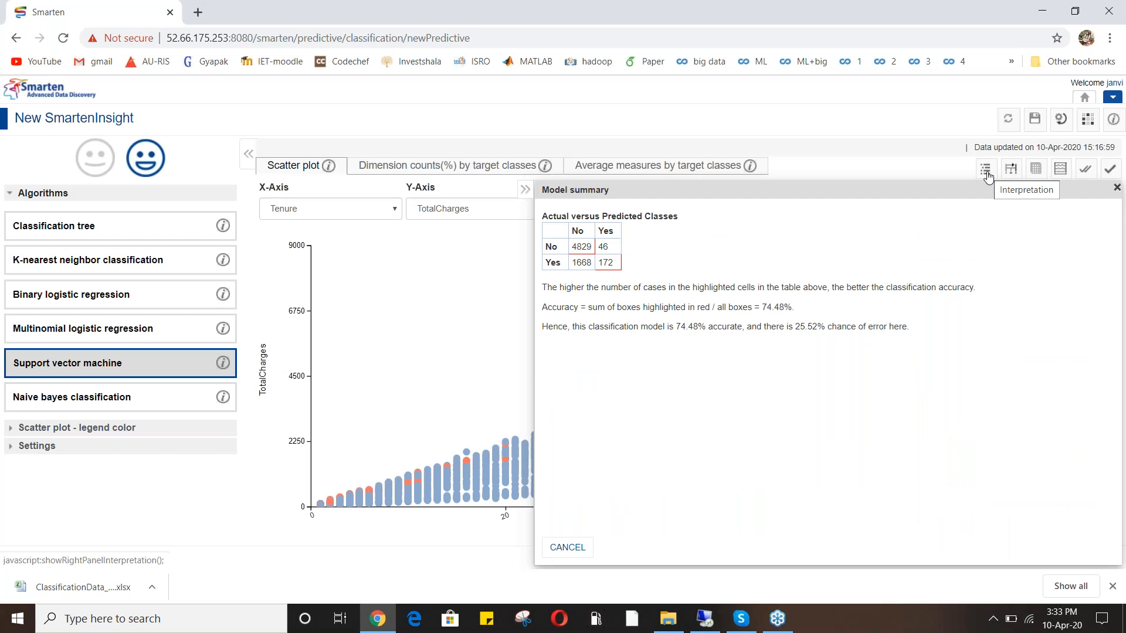
{"action": "left_click", "coordinate": [985, 170]}
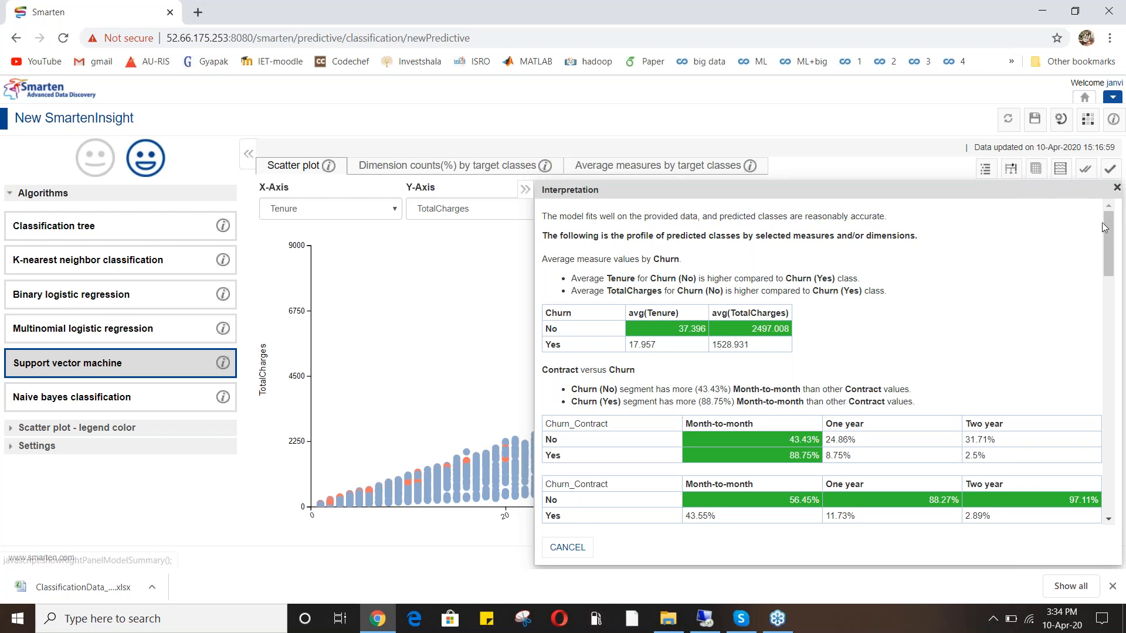
{"action": "left_click_drag", "start_coordinate": [1106, 227], "coordinate": [1108, 245]}
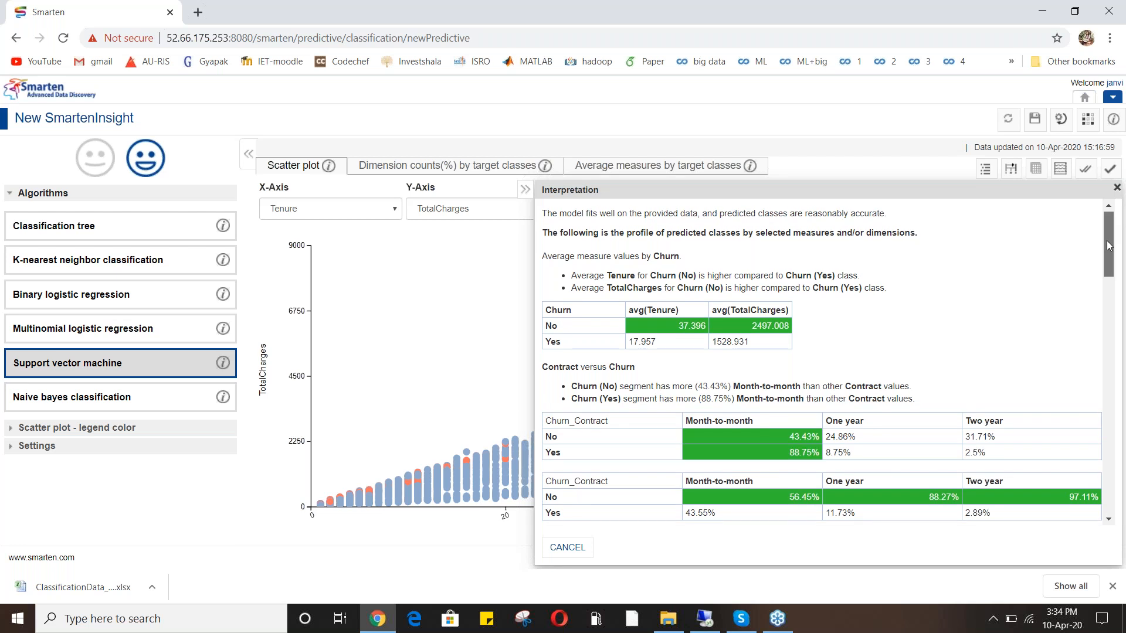
{"action": "left_click_drag", "start_coordinate": [1108, 246], "coordinate": [1033, 192]}
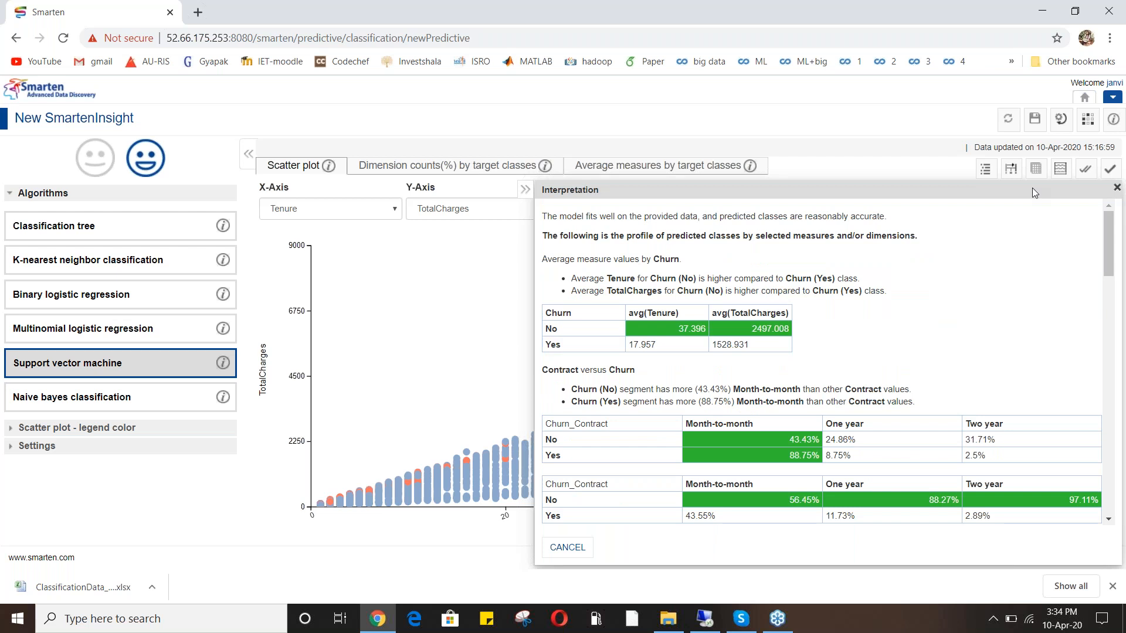
{"action": "left_click", "coordinate": [1036, 170]}
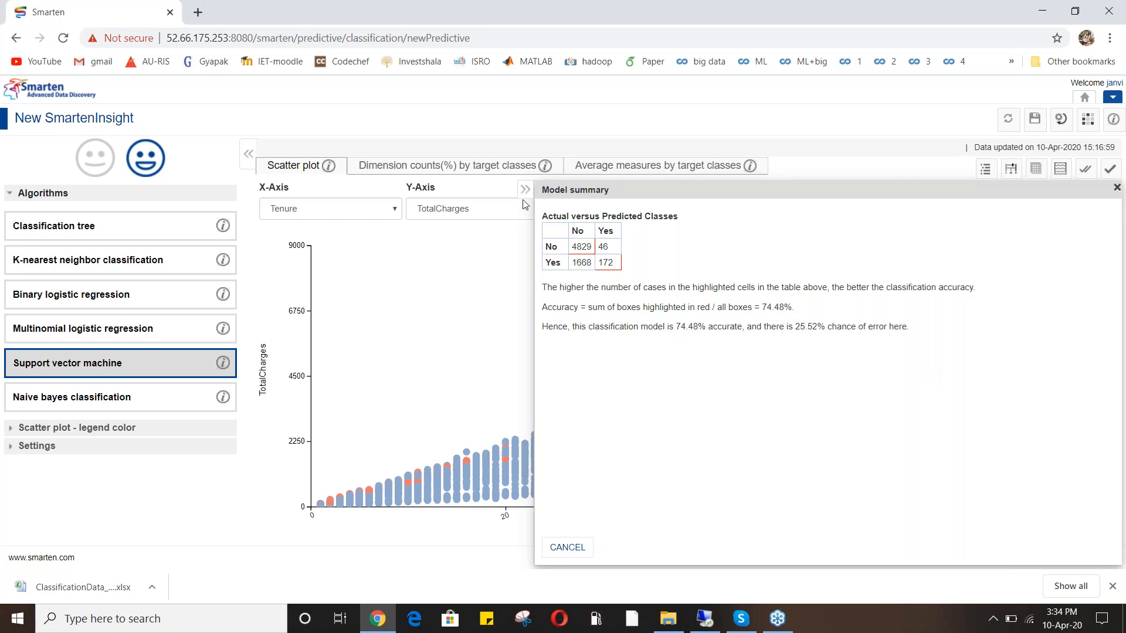
Display the dimension counts by target classes, compare the Contract percentages for the Churn classes, and check the available Z axis dimensions
{"action": "left_click", "coordinate": [426, 169]}
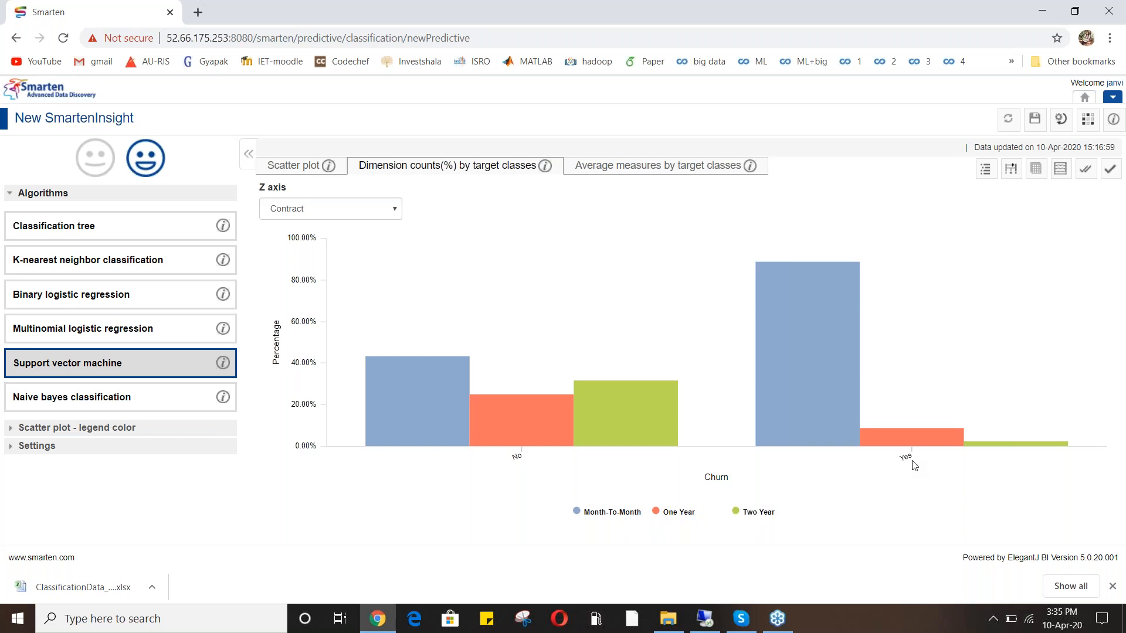
{"action": "mouse_move", "coordinate": [800, 290]}
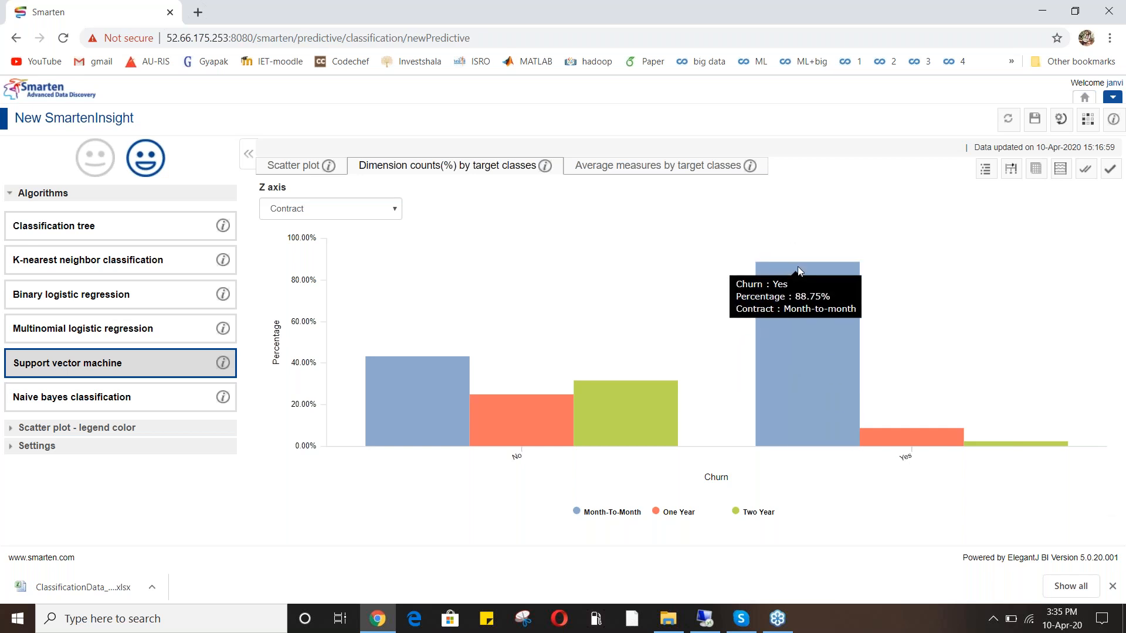
{"action": "mouse_move", "coordinate": [913, 418]}
{"action": "mouse_move", "coordinate": [980, 445]}
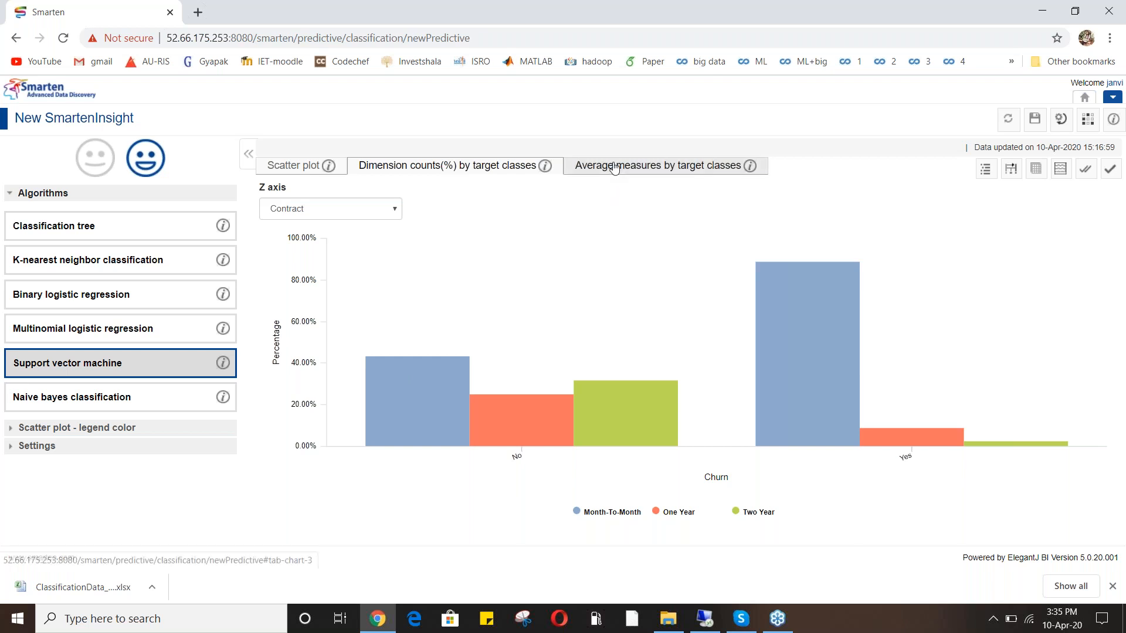
{"action": "left_click", "coordinate": [367, 211]}
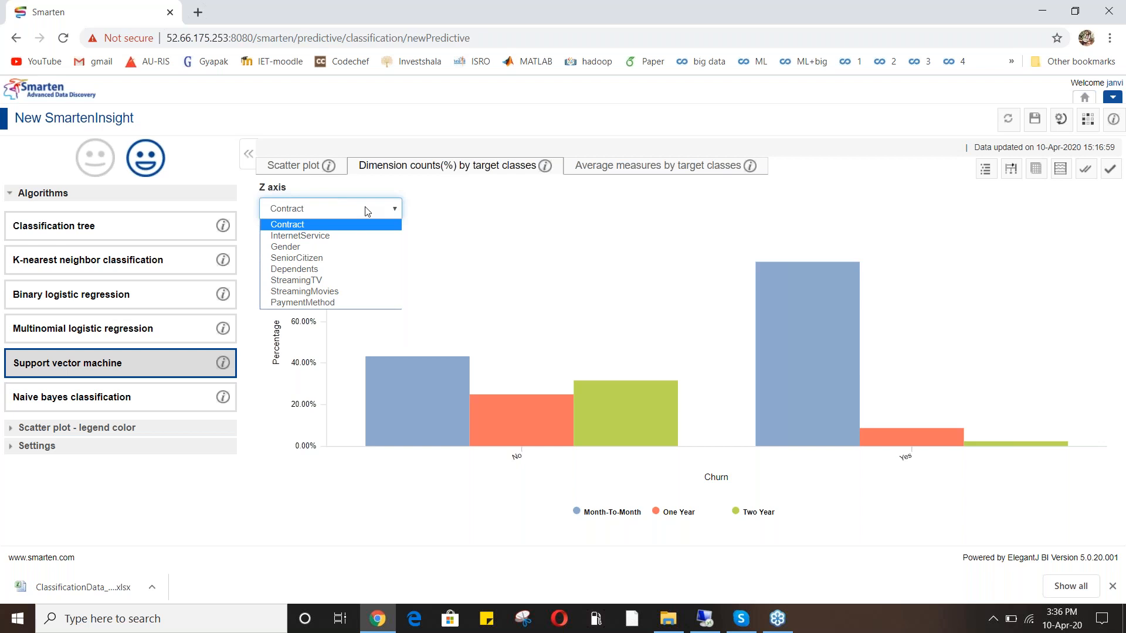
Display the average measures by target classes and inspect the average TotalCharges for both Churn classes
{"action": "left_click", "coordinate": [638, 166]}
{"action": "left_click", "coordinate": [639, 166]}
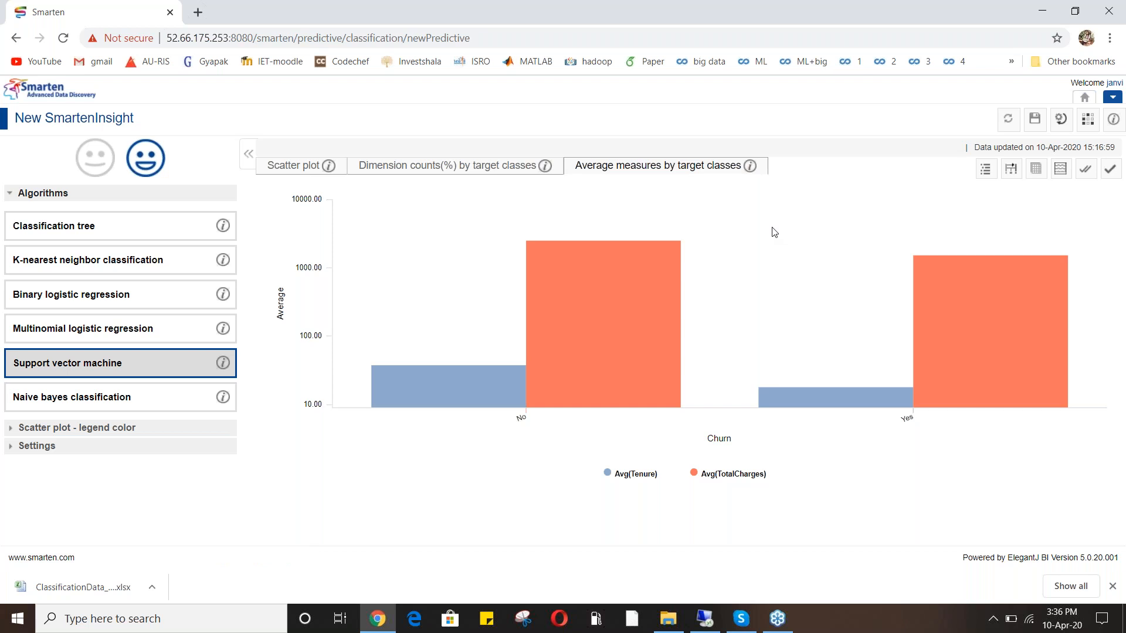
{"action": "mouse_move", "coordinate": [635, 256]}
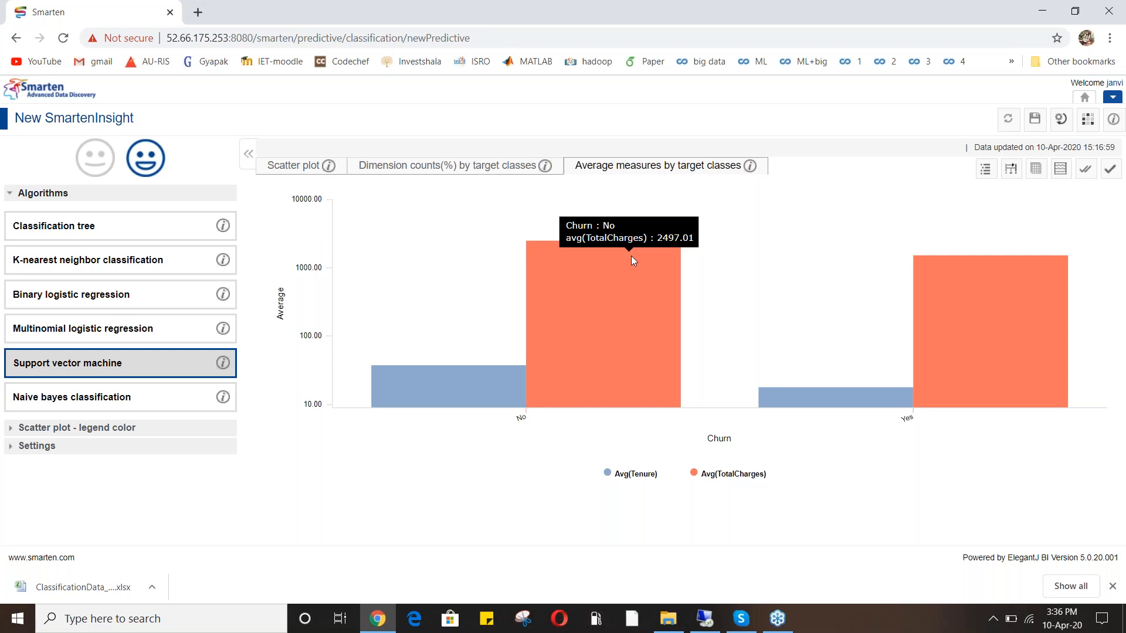
{"action": "mouse_move", "coordinate": [994, 275]}
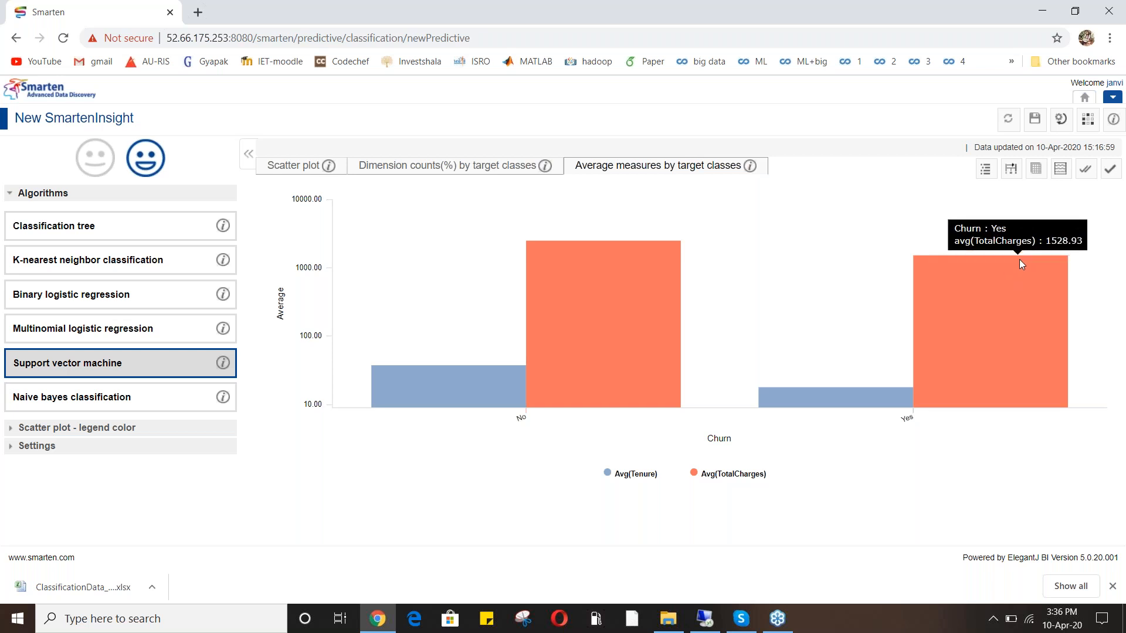
Open the model summary, examine the actual versus predicted classes table and the accuracy calculation, and close the summary
{"action": "left_click", "coordinate": [1016, 171]}
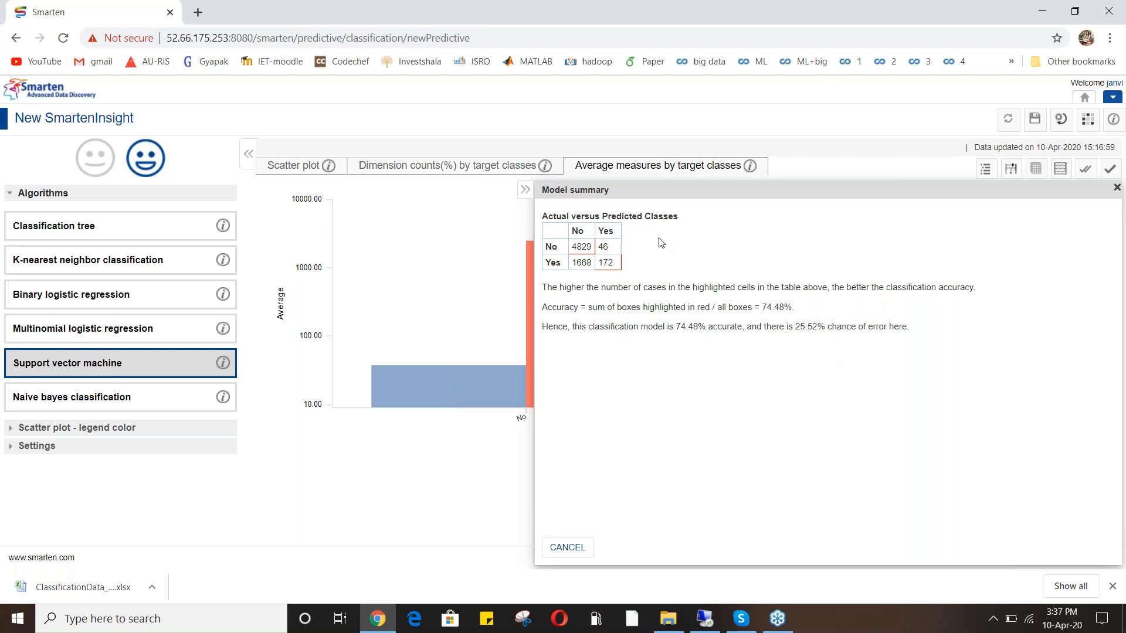
{"action": "double_click", "coordinate": [550, 247]}
{"action": "left_click", "coordinate": [551, 247]}
{"action": "double_click", "coordinate": [582, 247]}
{"action": "double_click", "coordinate": [553, 262]}
{"action": "double_click", "coordinate": [606, 262]}
{"action": "left_click", "coordinate": [683, 303]}
{"action": "left_click", "coordinate": [972, 618]}
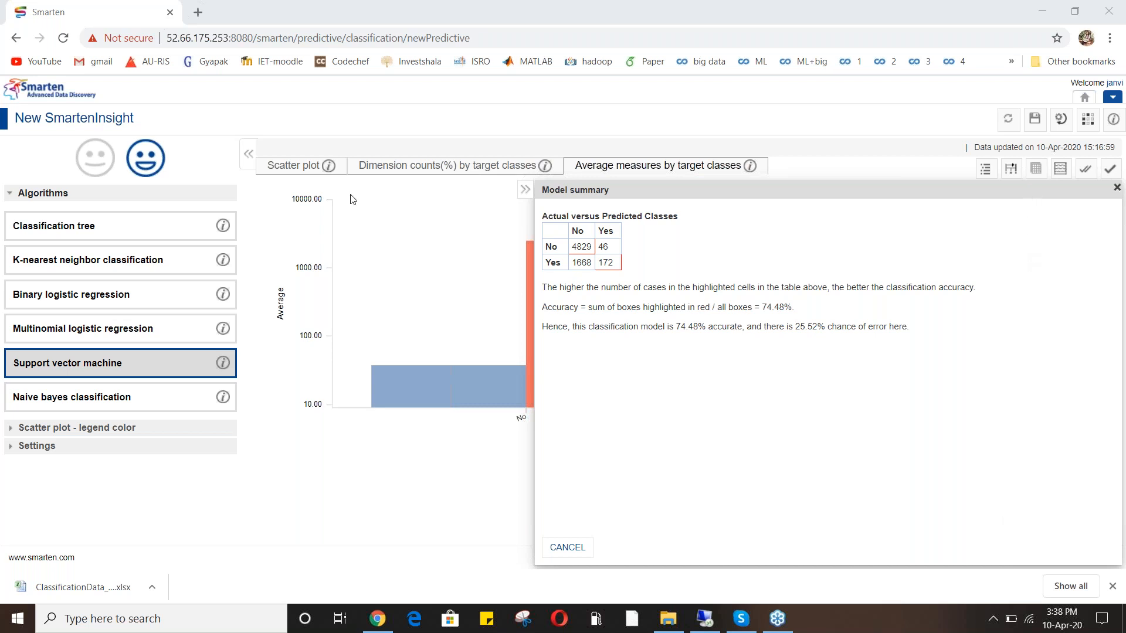
{"action": "mouse_move", "coordinate": [144, 166]}
{"action": "left_click", "coordinate": [1117, 188]}
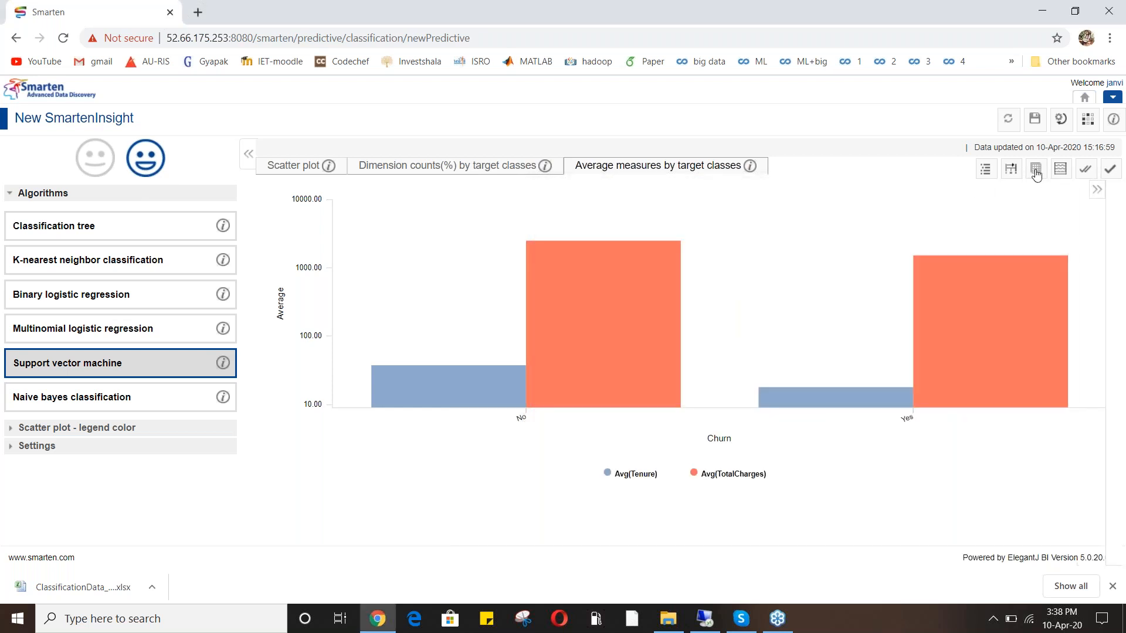
Open the model's data table and examine its columns from CHURN through to PREDICTED_CHURN
{"action": "left_click", "coordinate": [1035, 170]}
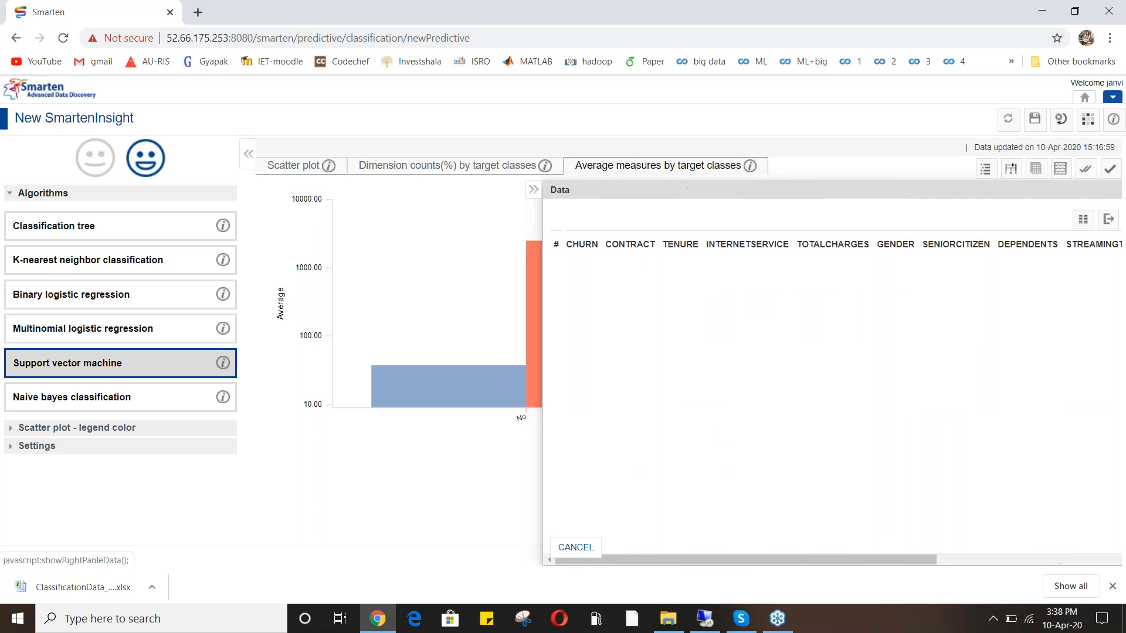
{"action": "left_click", "coordinate": [1033, 176]}
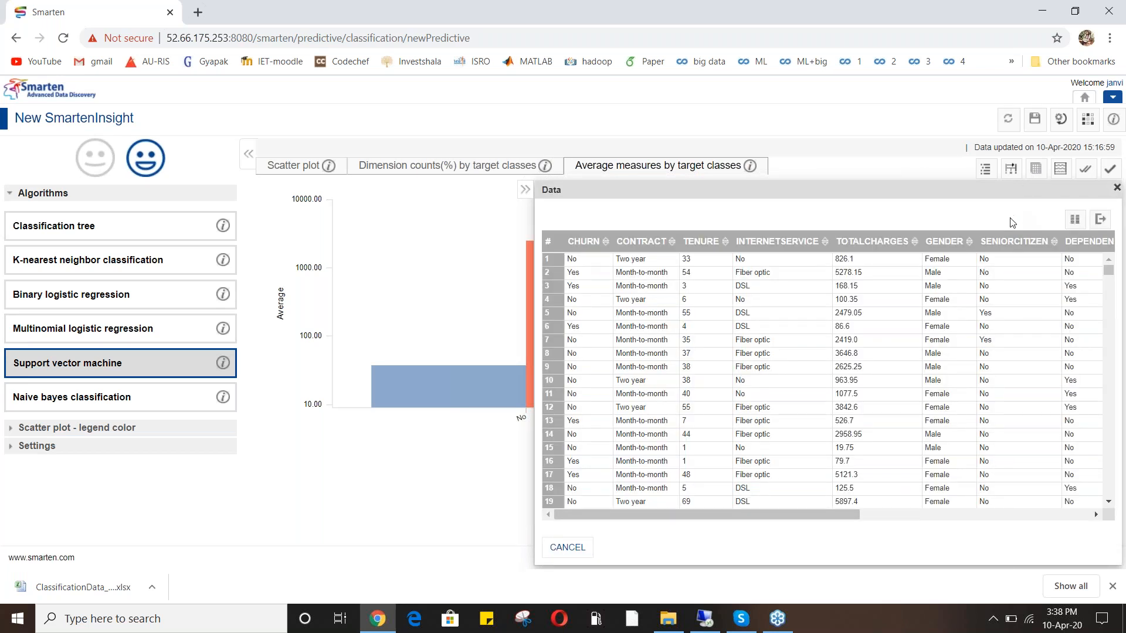
{"action": "left_click_drag", "start_coordinate": [818, 519], "coordinate": [1070, 490]}
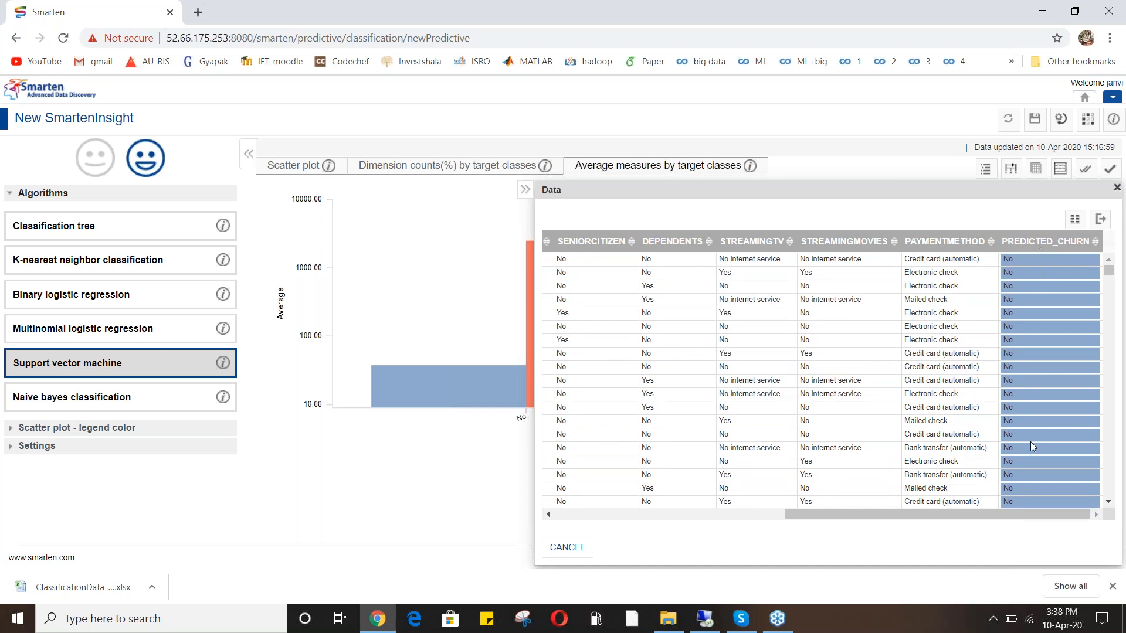
{"action": "left_click_drag", "start_coordinate": [973, 515], "coordinate": [658, 515]}
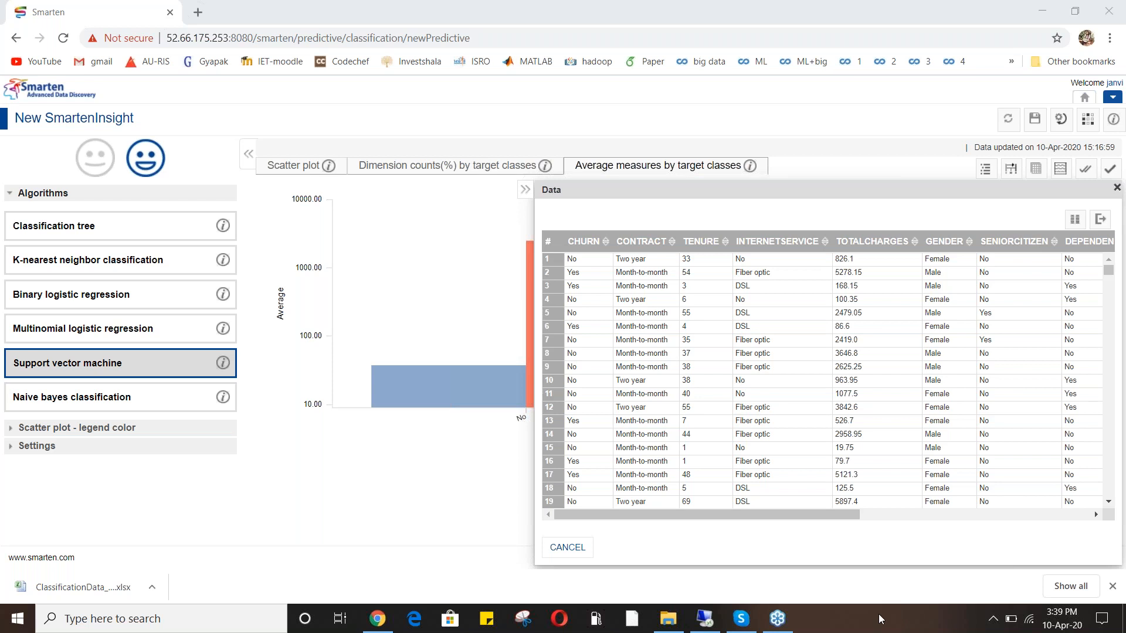
Simulate the Churn prediction with InternetService set to Fiber optic, check the predicted class, and close the simulation
{"action": "left_click", "coordinate": [1061, 170]}
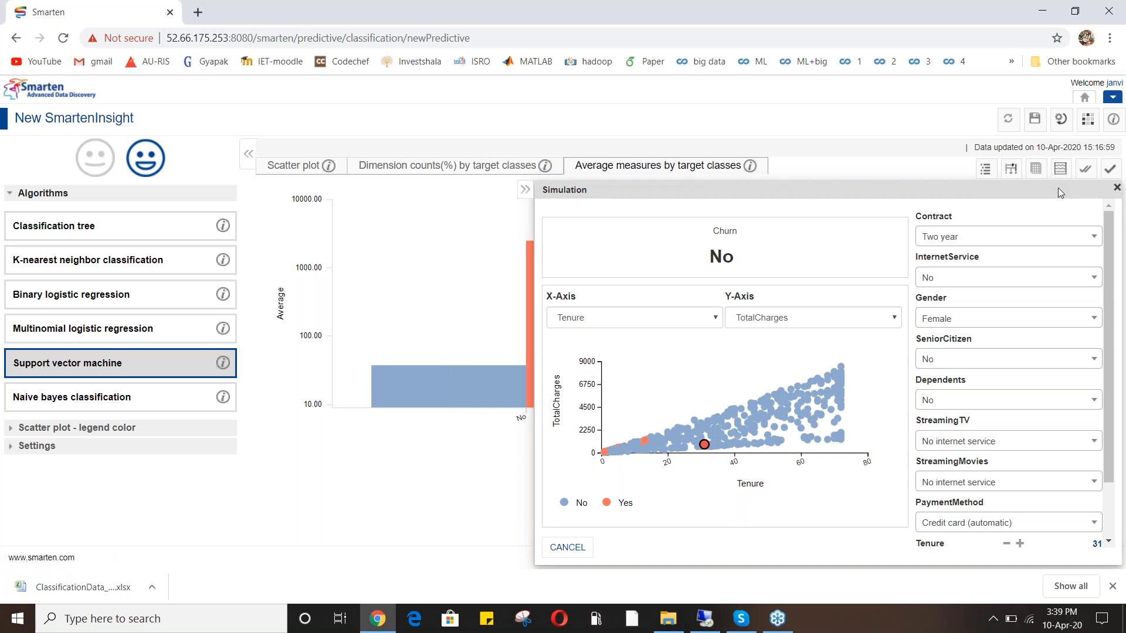
{"action": "left_click", "coordinate": [929, 619]}
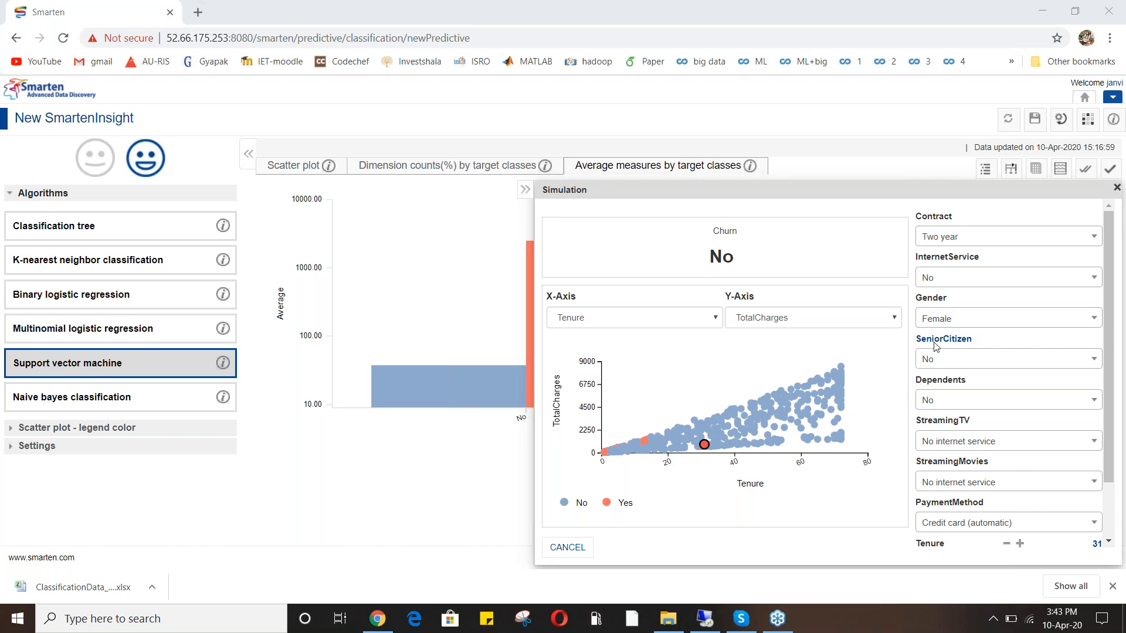
{"action": "left_click", "coordinate": [959, 284]}
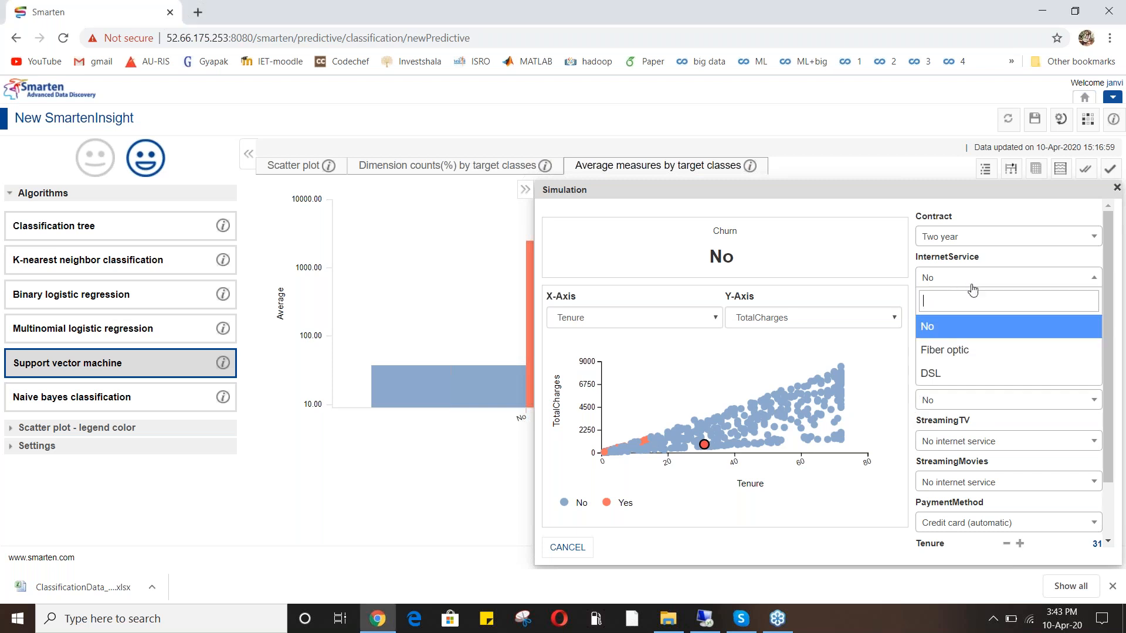
{"action": "left_click", "coordinate": [945, 350]}
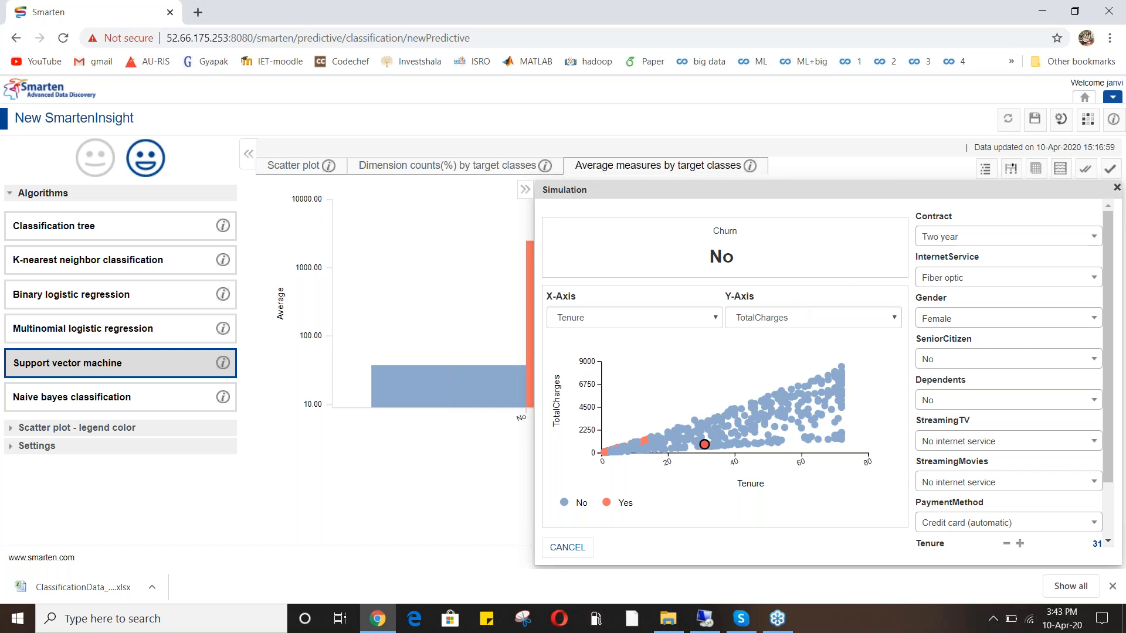
{"action": "double_click", "coordinate": [729, 261]}
{"action": "left_click", "coordinate": [743, 265]}
{"action": "left_click", "coordinate": [1117, 188]}
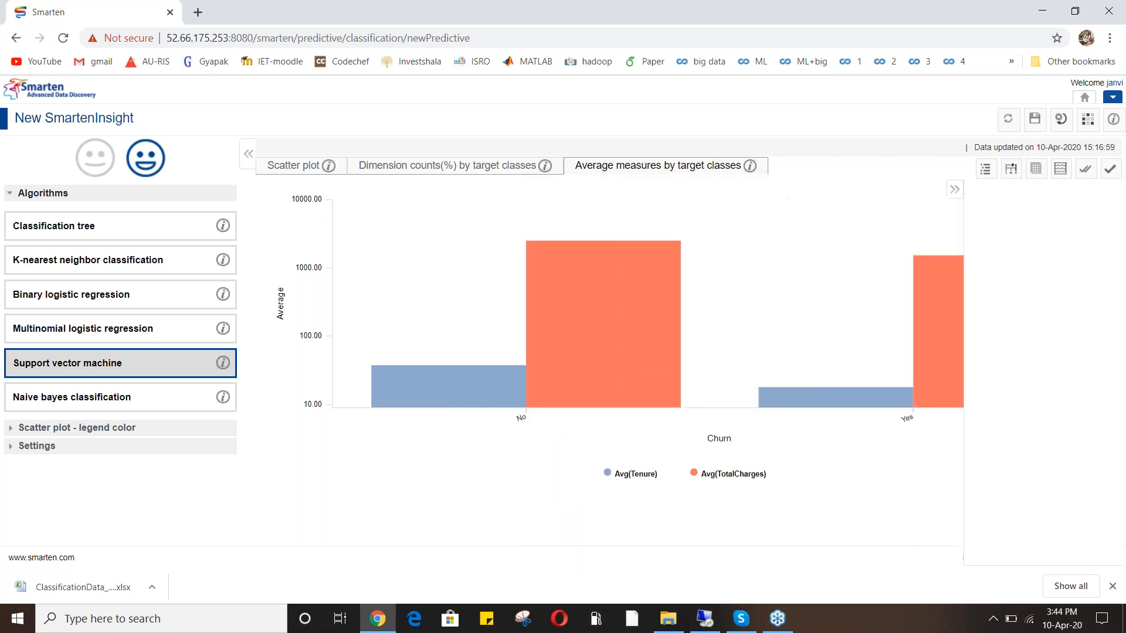
Review the model parameters, including the target variable, predictor variables and full-data option, and cancel without changing them
{"action": "left_click", "coordinate": [1059, 120]}
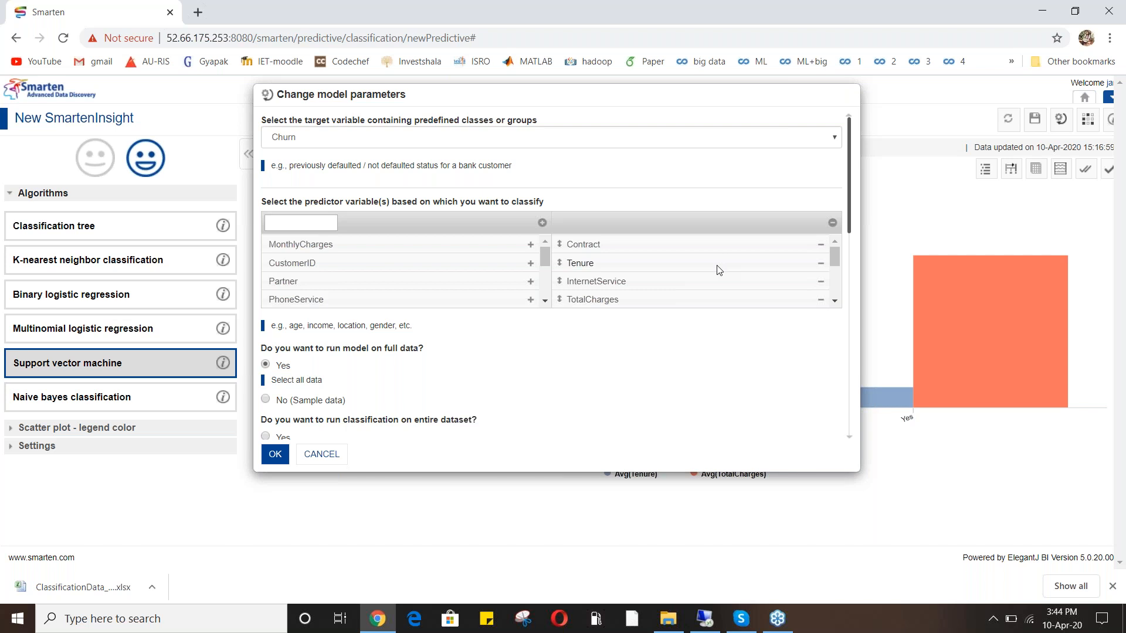
{"action": "scroll", "coordinate": [717, 266], "scroll_direction": "down", "scroll_amount": 1}
{"action": "scroll", "coordinate": [718, 266], "scroll_direction": "up", "scroll_amount": 1}
{"action": "left_click", "coordinate": [835, 280]}
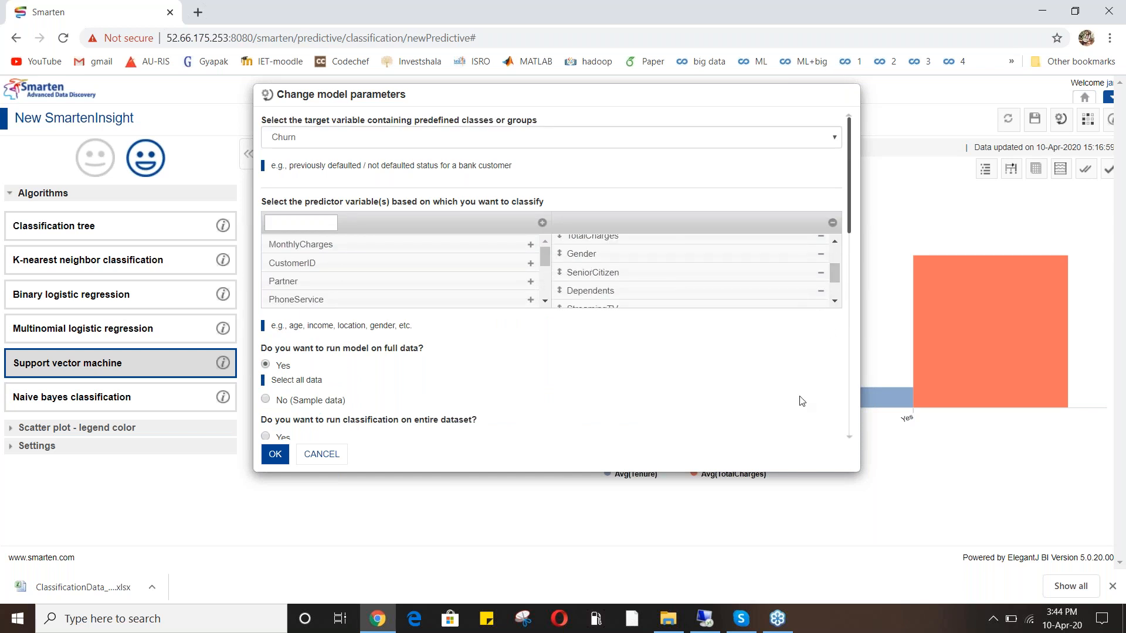
{"action": "scroll", "coordinate": [802, 399], "scroll_direction": "down", "scroll_amount": 5}
{"action": "scroll", "coordinate": [801, 397], "scroll_direction": "up", "scroll_amount": 5}
{"action": "left_click", "coordinate": [314, 457]}
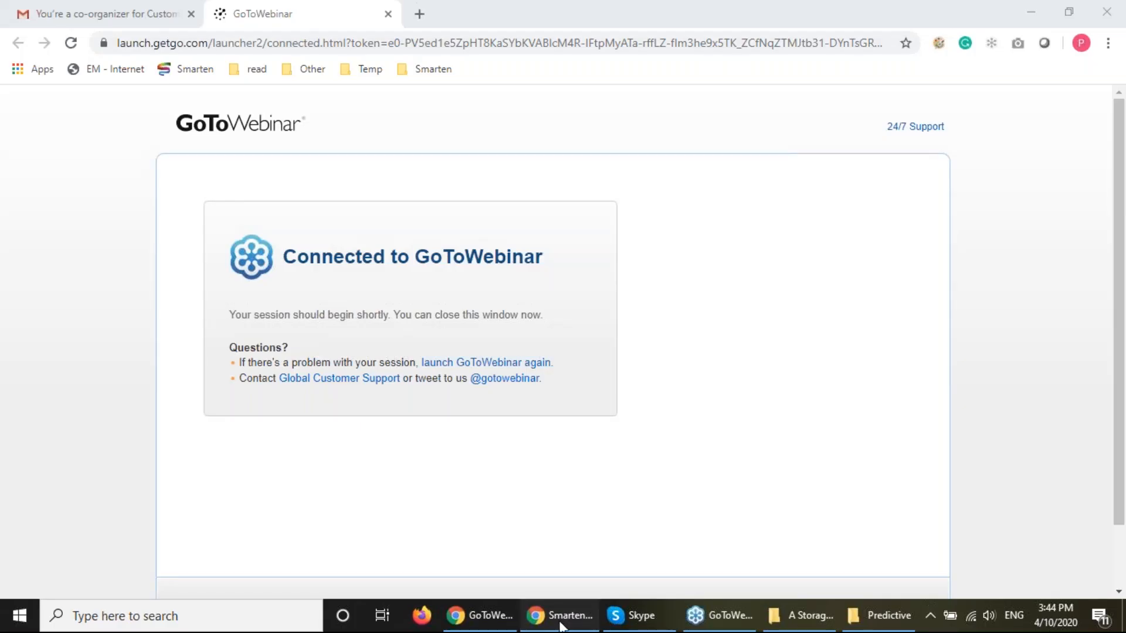
Switch to the browser window with the Smarten login page and enter the account's username
{"action": "left_click", "coordinate": [557, 619]}
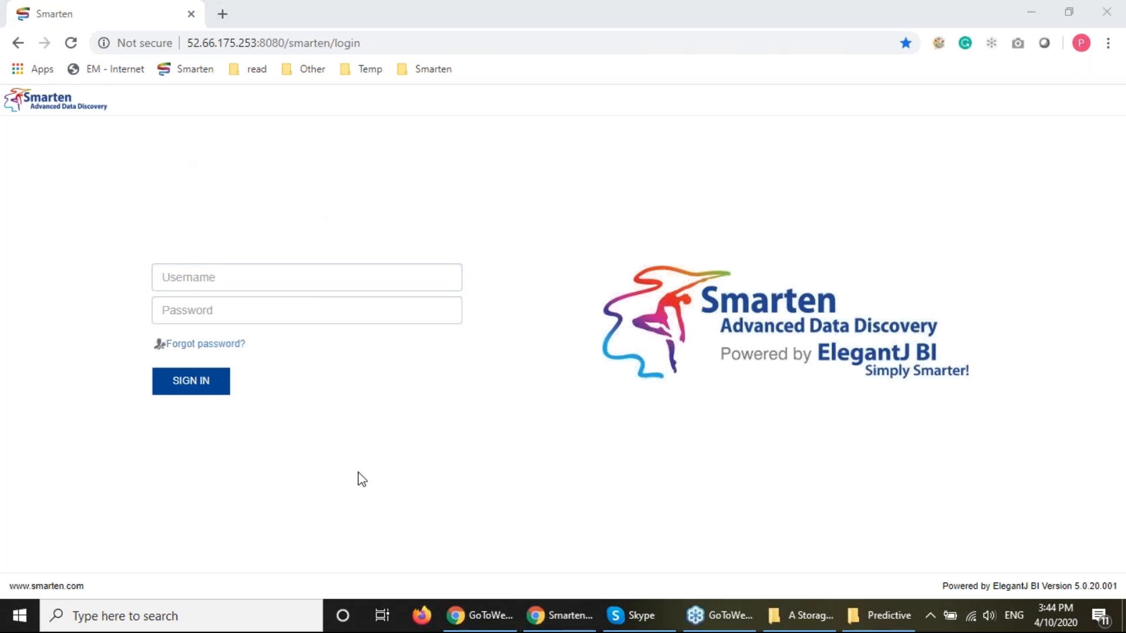
{"action": "left_click", "coordinate": [262, 282]}
{"action": "type", "text": "pradip_demmo"}
{"action": "key", "text": "Tab"}
{"action": "key", "text": "shift+Tab"}
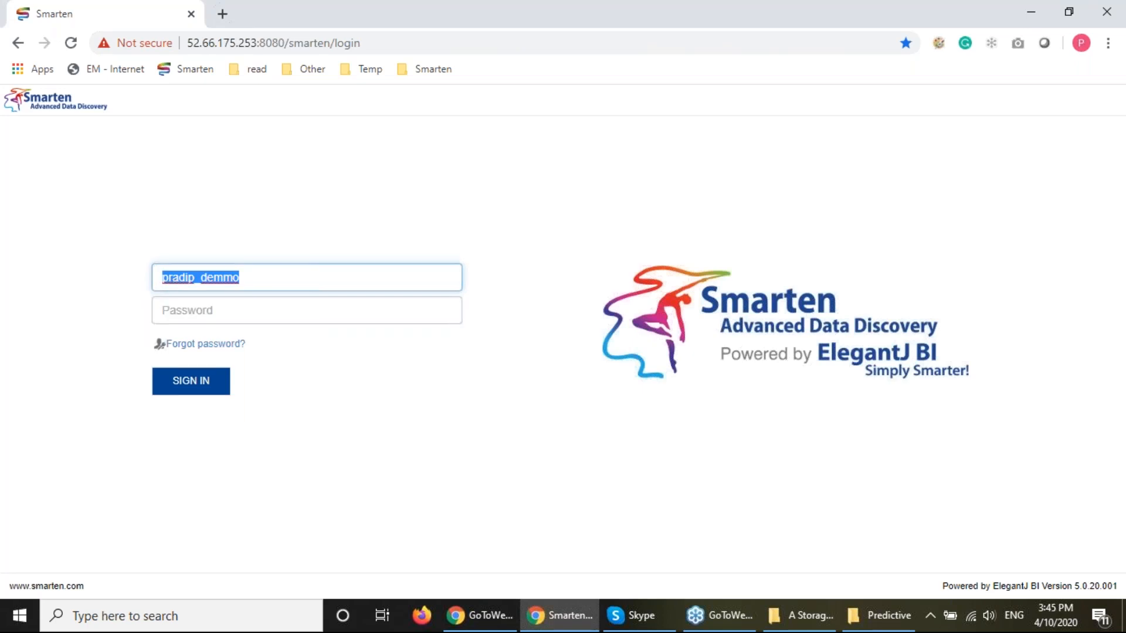
{"action": "key", "text": "Right"}
{"action": "key", "text": "BackSpace"}
{"action": "key", "text": "BackSpace"}
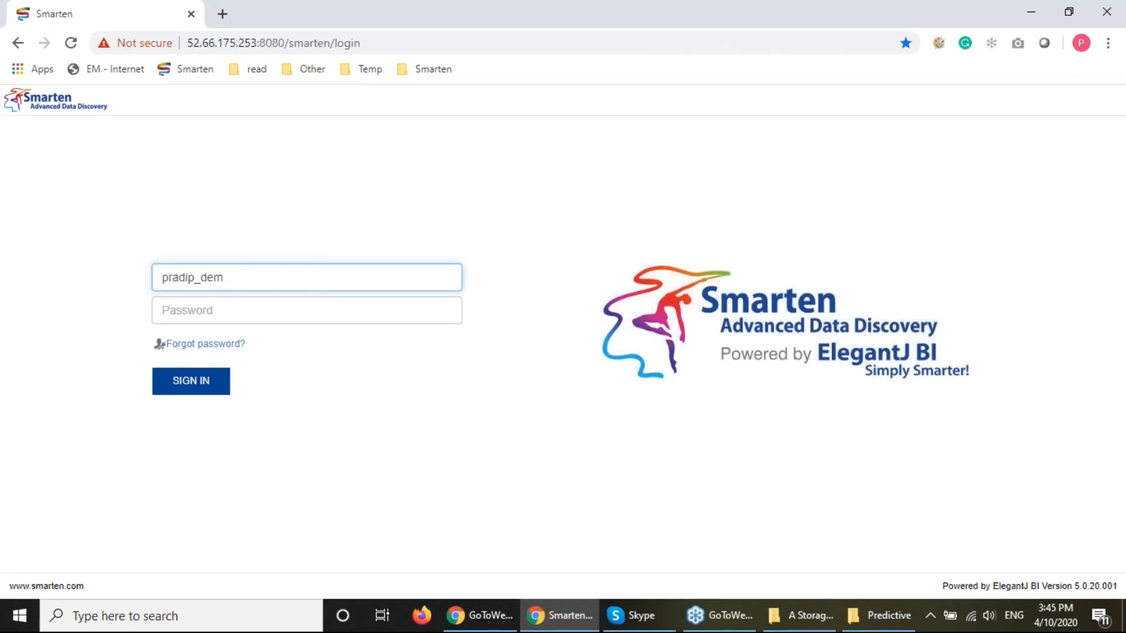
{"action": "type", "text": "o"}
Enter the account password and sign in
{"action": "key", "text": "Tab"}
{"action": "type", "text": "••••••••••"}
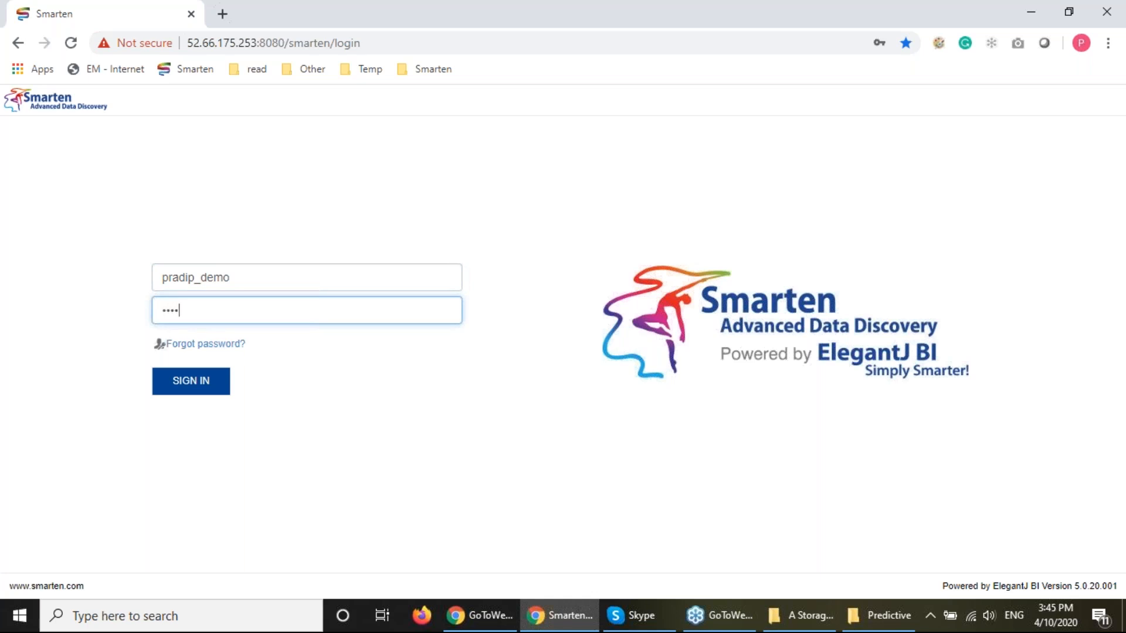
{"action": "type", "text": "•"}
{"action": "key", "text": "Return"}
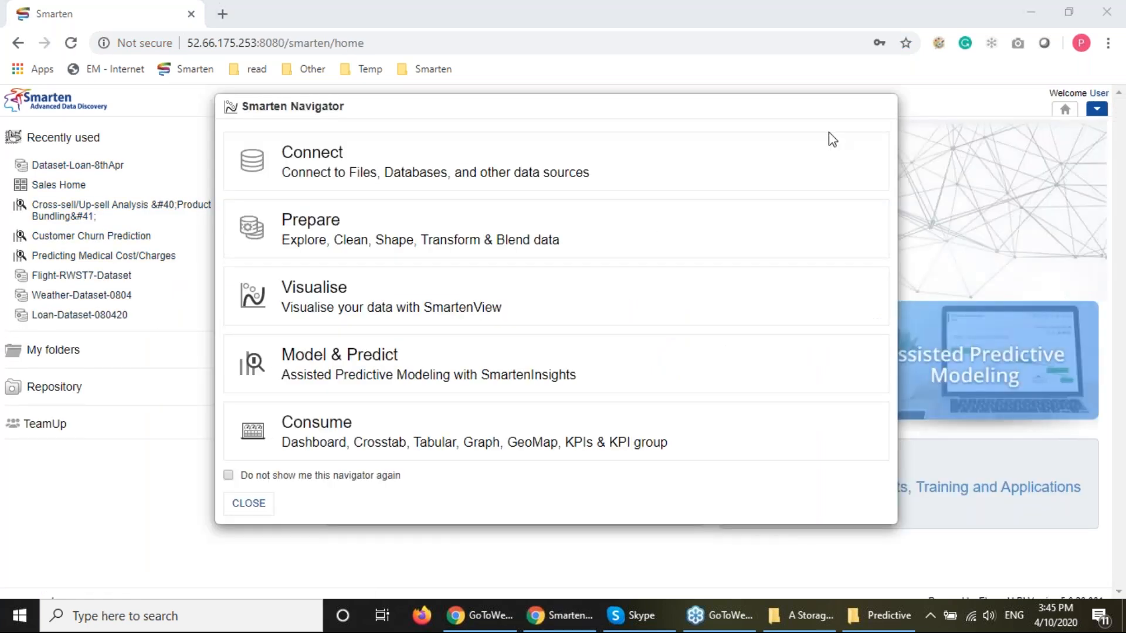
Dismiss the Smarten Navigator and open the Repository
{"action": "left_click", "coordinate": [249, 503]}
{"action": "left_click", "coordinate": [45, 388]}
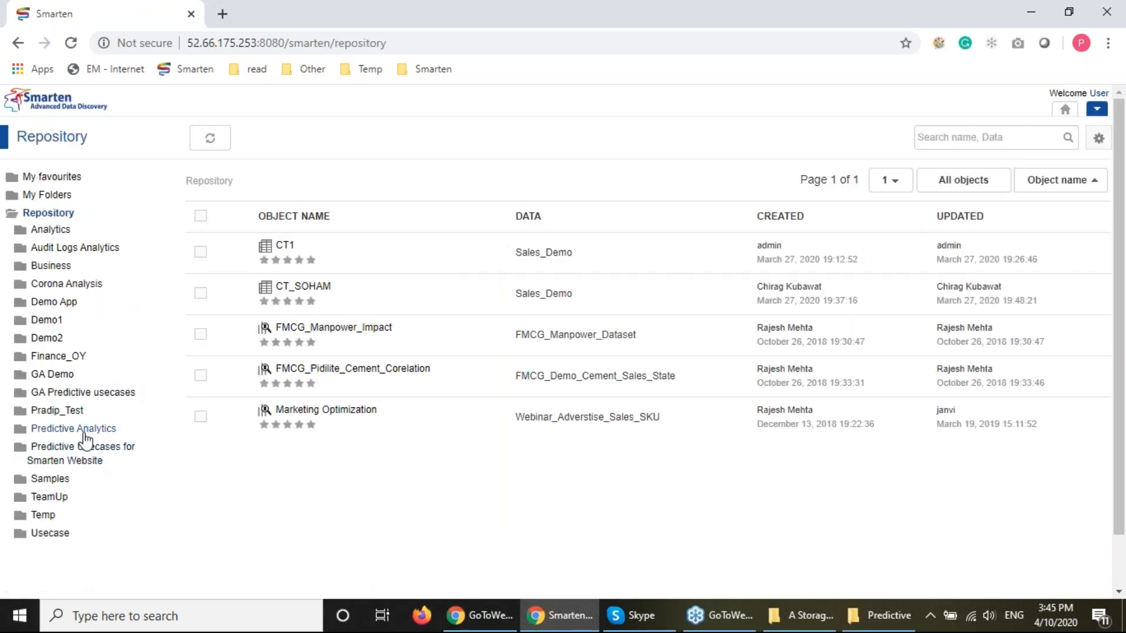
Search the Predictive Analytics folder for "medical" and open the Predicting Medical Cost/Charges model
{"action": "left_click", "coordinate": [86, 431]}
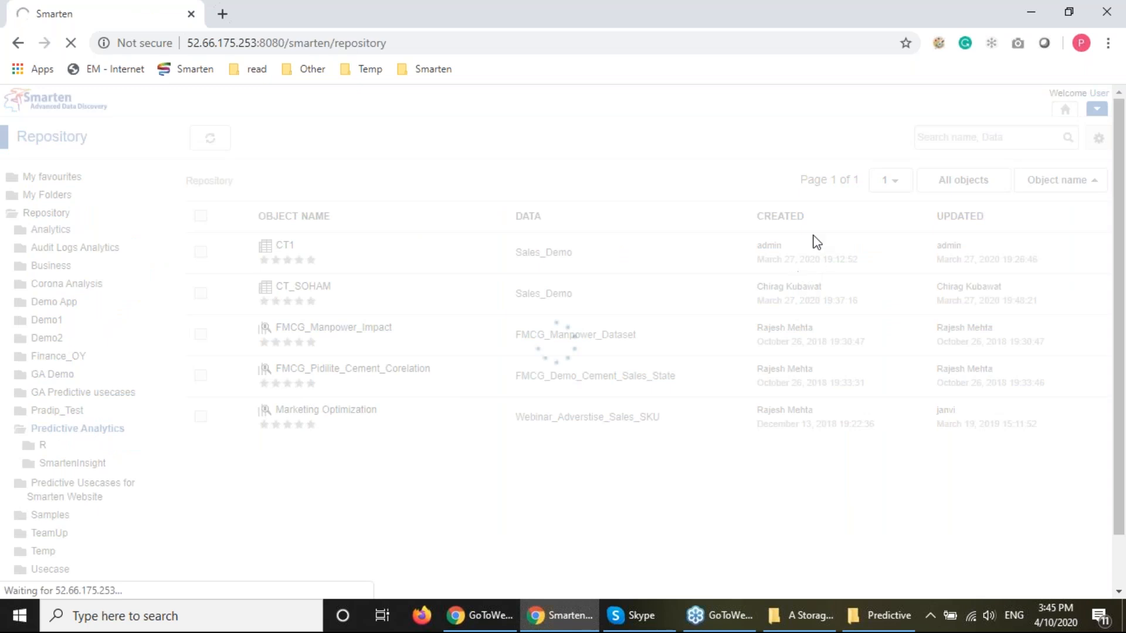
{"action": "left_click", "coordinate": [948, 141]}
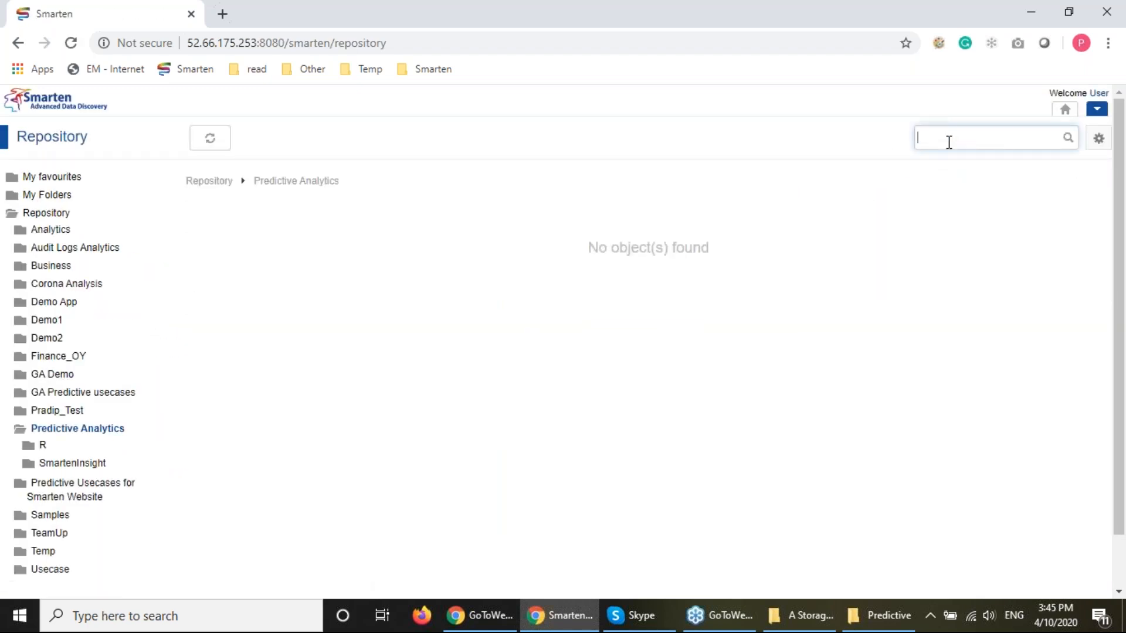
{"action": "type", "text": "medical"}
{"action": "key", "text": "Return"}
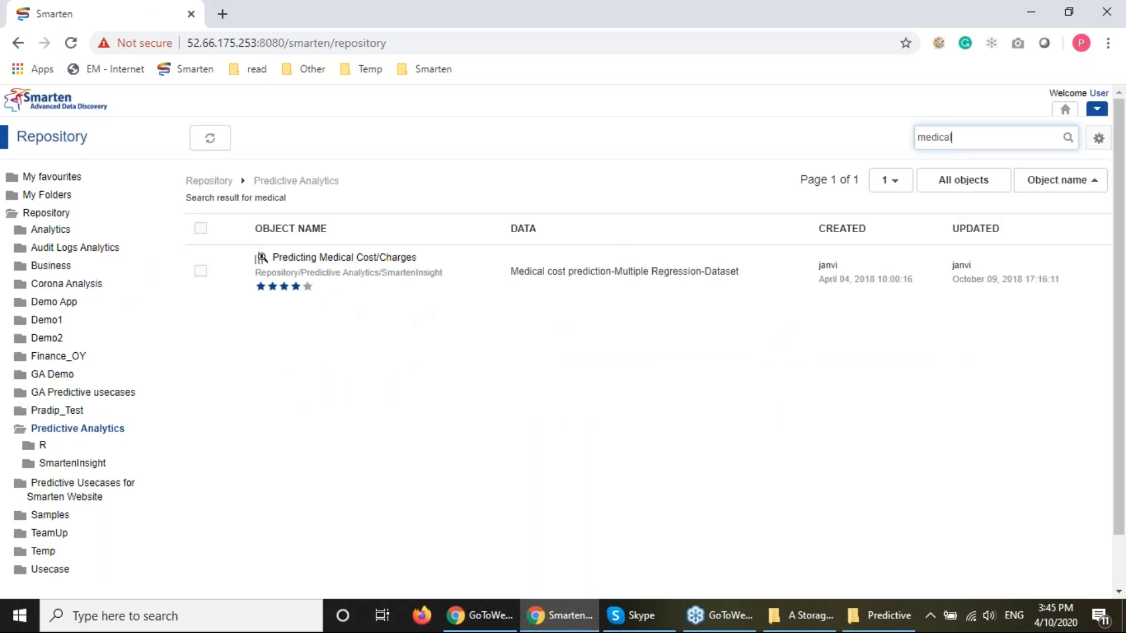
{"action": "left_click", "coordinate": [364, 259]}
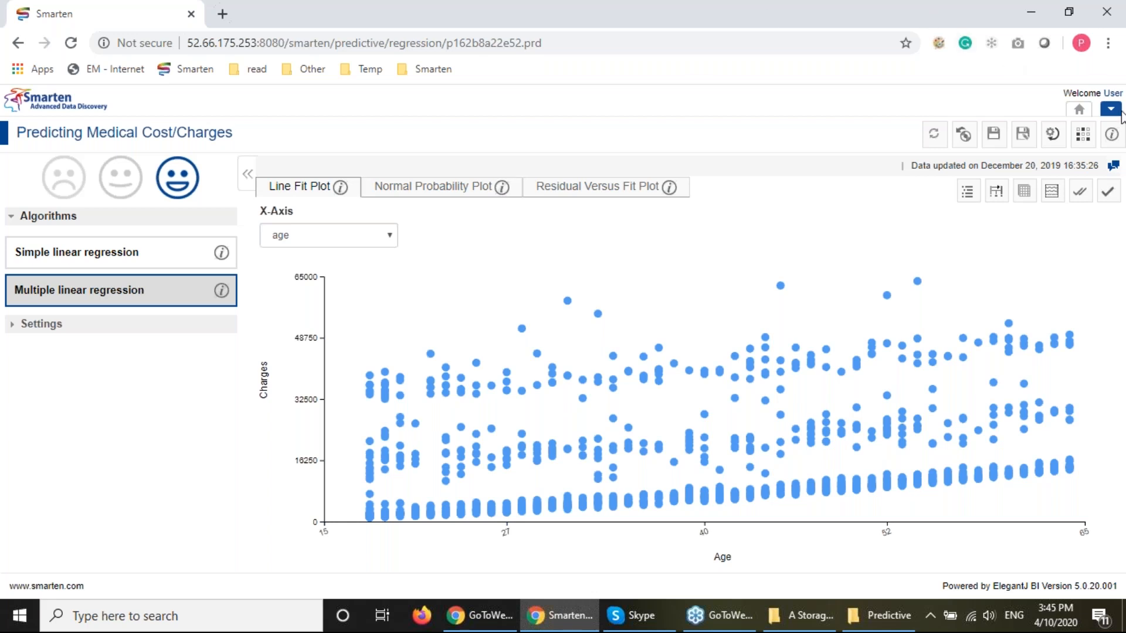
Review the medical cost model's parameters, including its target and predictor variables, and cancel without changing them
{"action": "left_click", "coordinate": [1113, 108]}
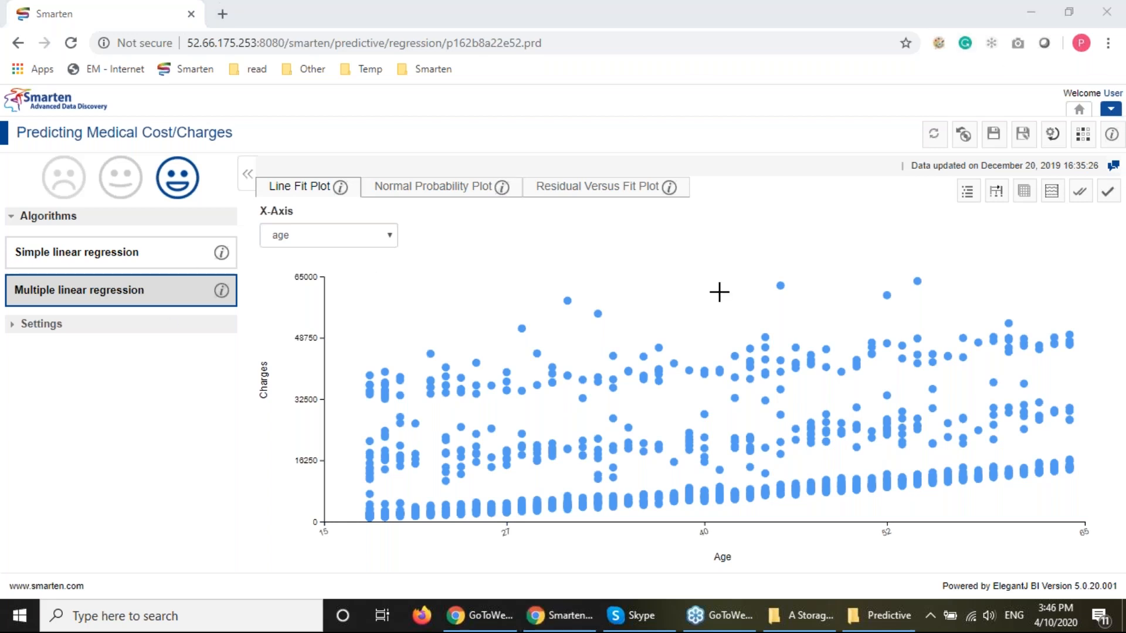
{"action": "left_click", "coordinate": [1052, 134]}
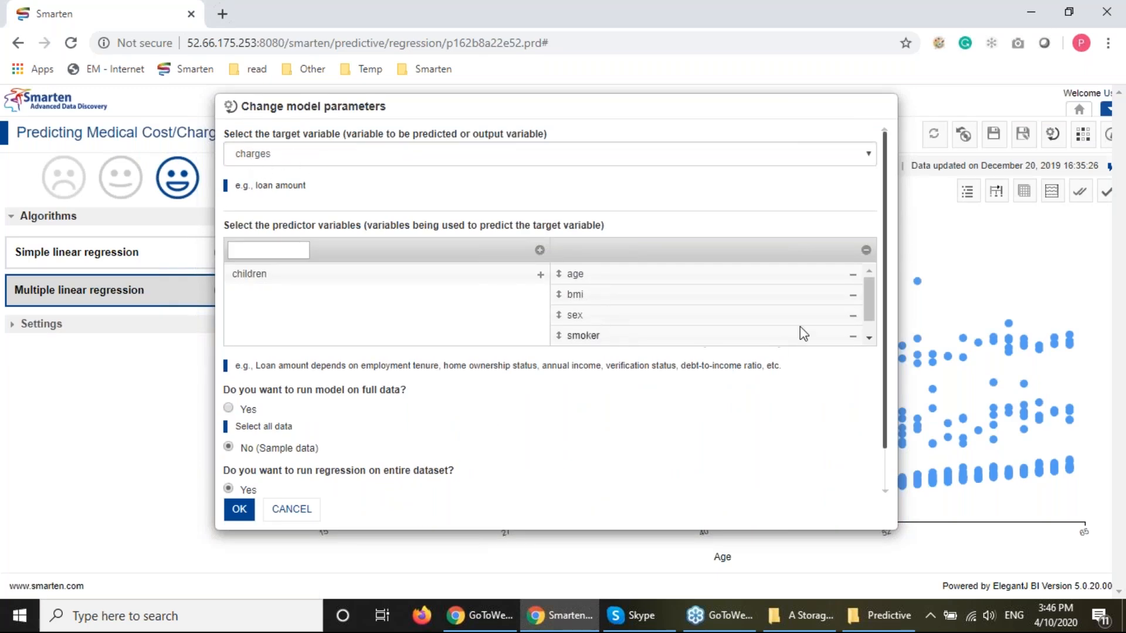
{"action": "left_click_drag", "start_coordinate": [872, 314], "coordinate": [870, 329]}
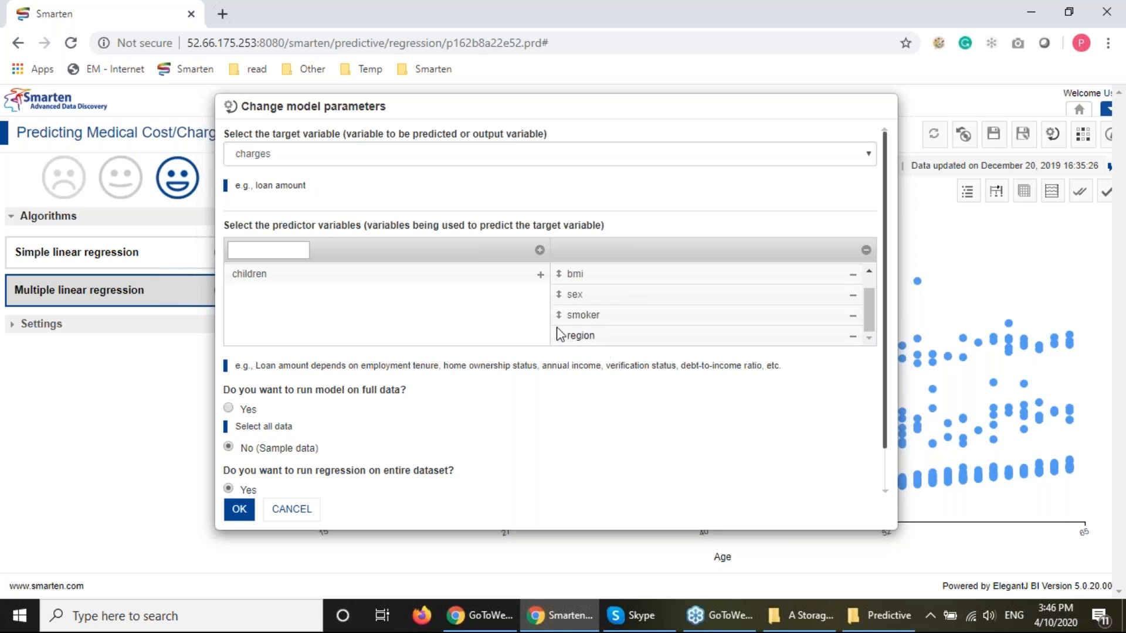
{"action": "left_click", "coordinate": [292, 510]}
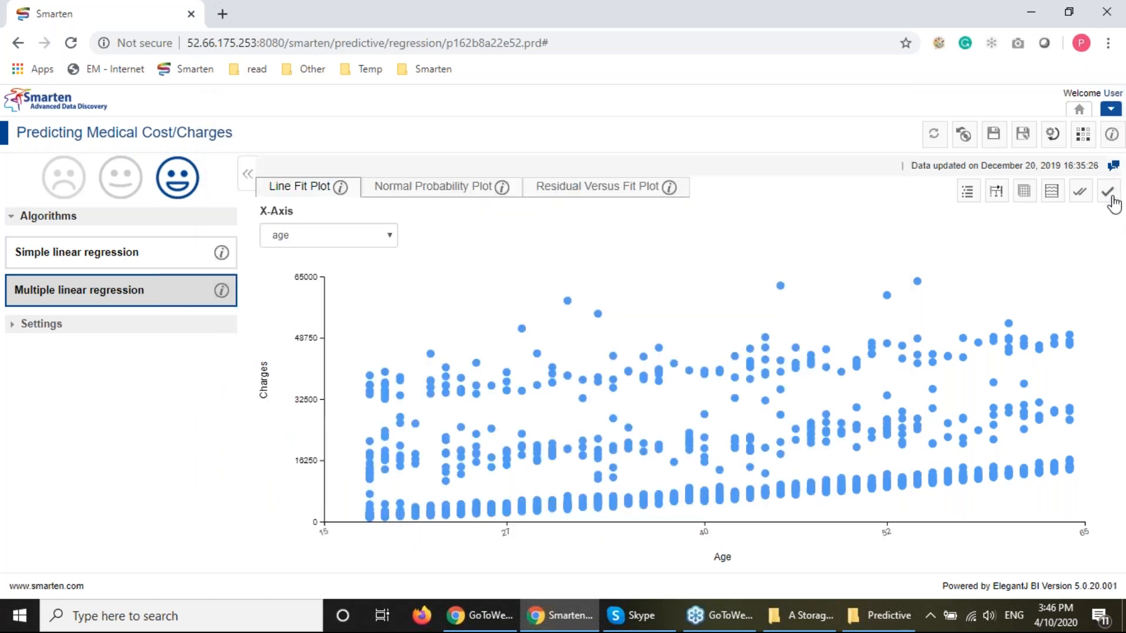
Start applying the medical cost model to a single case with sex male, smoker yes and region northwest
{"action": "left_click", "coordinate": [1107, 194]}
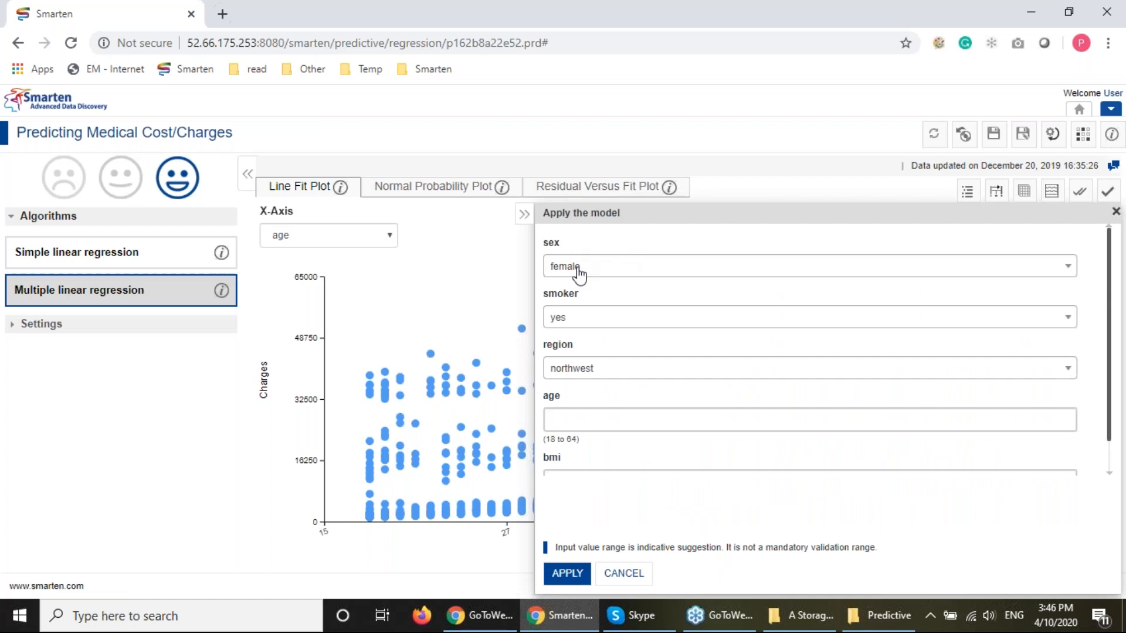
{"action": "left_click", "coordinate": [581, 268]}
{"action": "left_click", "coordinate": [563, 348]}
{"action": "left_click", "coordinate": [577, 317]}
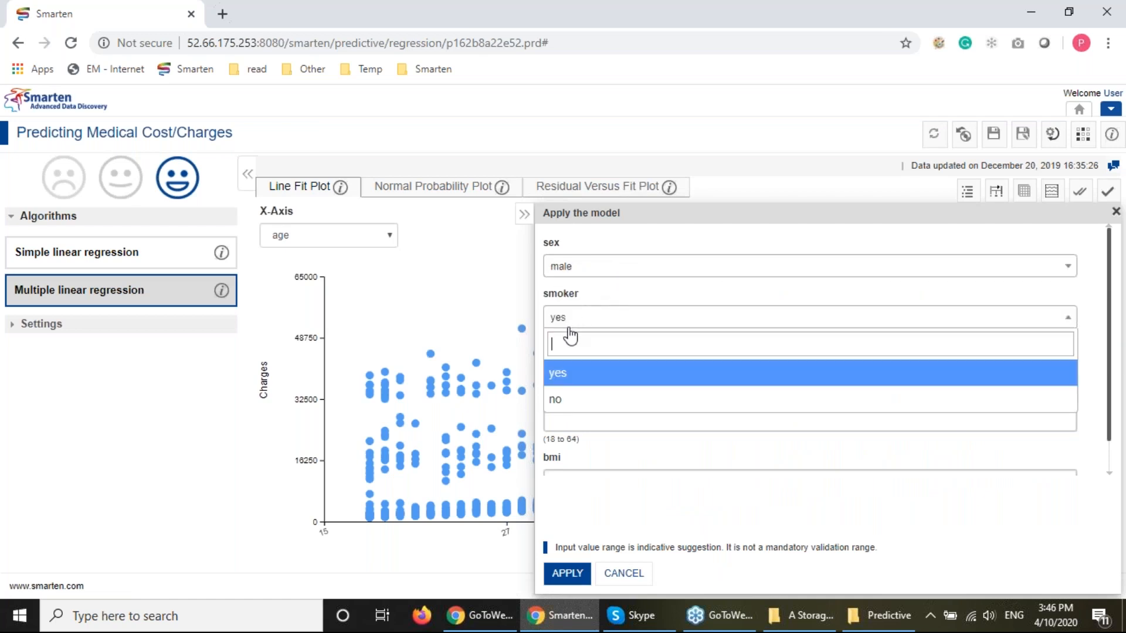
{"action": "left_click", "coordinate": [568, 381]}
{"action": "left_click", "coordinate": [584, 374]}
{"action": "left_click", "coordinate": [583, 425]}
Set the case's age to 40 and bmi to 33, and apply the model to predict the charges
{"action": "left_click", "coordinate": [578, 420]}
{"action": "type", "text": "40"}
{"action": "scroll", "coordinate": [786, 463], "scroll_direction": "down", "scroll_amount": 1}
{"action": "left_click", "coordinate": [678, 458]}
{"action": "type", "text": "33"}
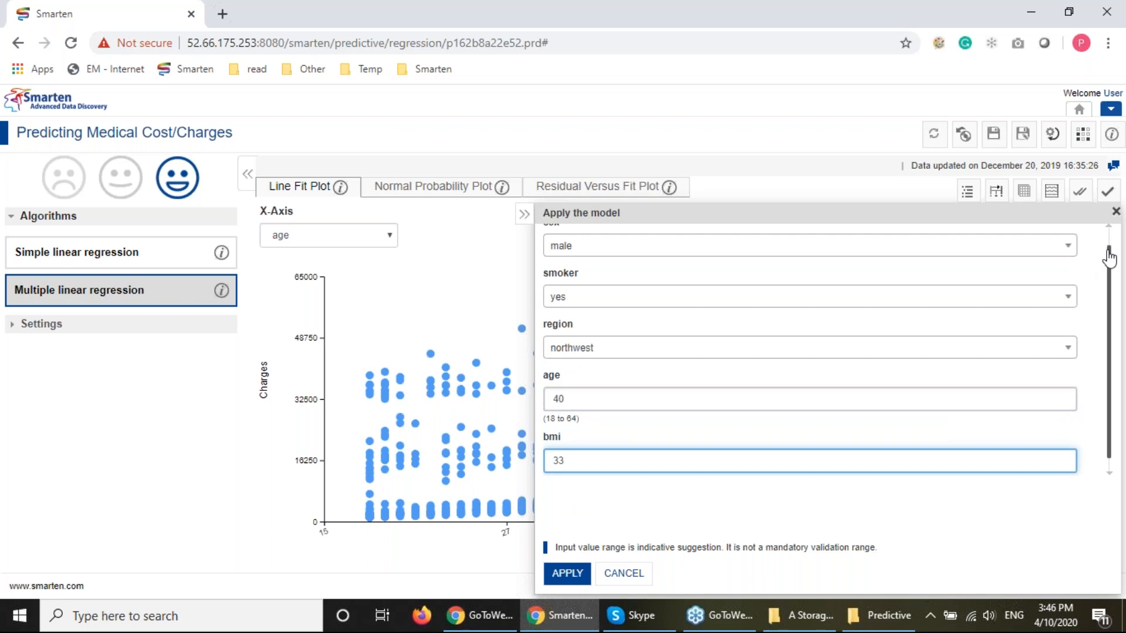
{"action": "left_click_drag", "start_coordinate": [1109, 253], "coordinate": [1110, 285]}
{"action": "left_click", "coordinate": [565, 578]}
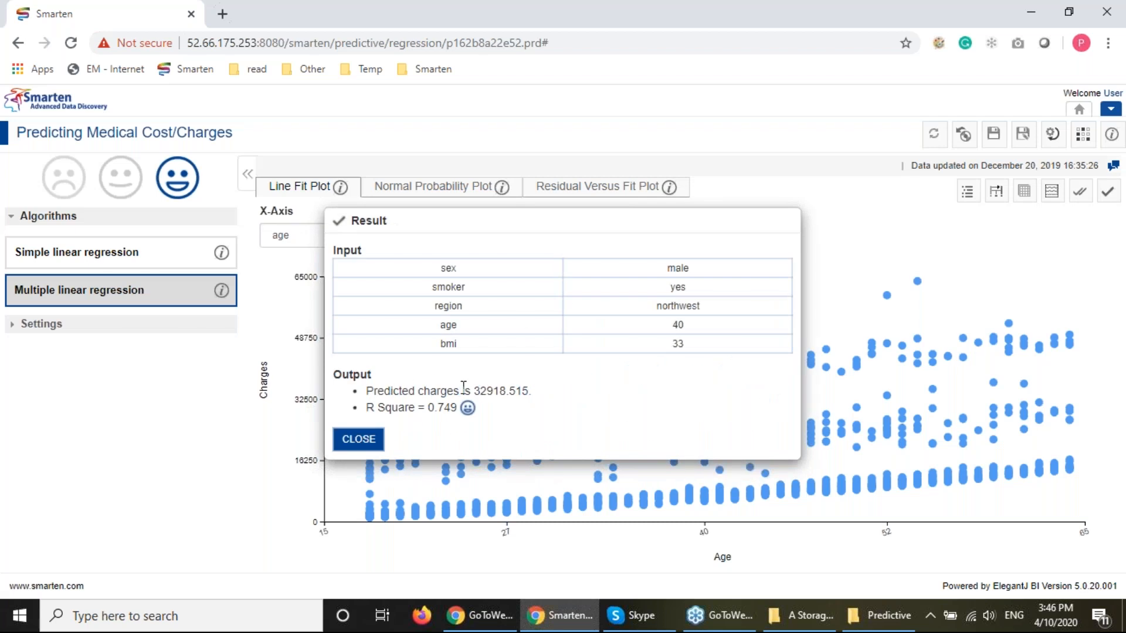
Examine the predicted charges and R Square in the result, and close it
{"action": "left_click_drag", "start_coordinate": [481, 390], "coordinate": [522, 392]}
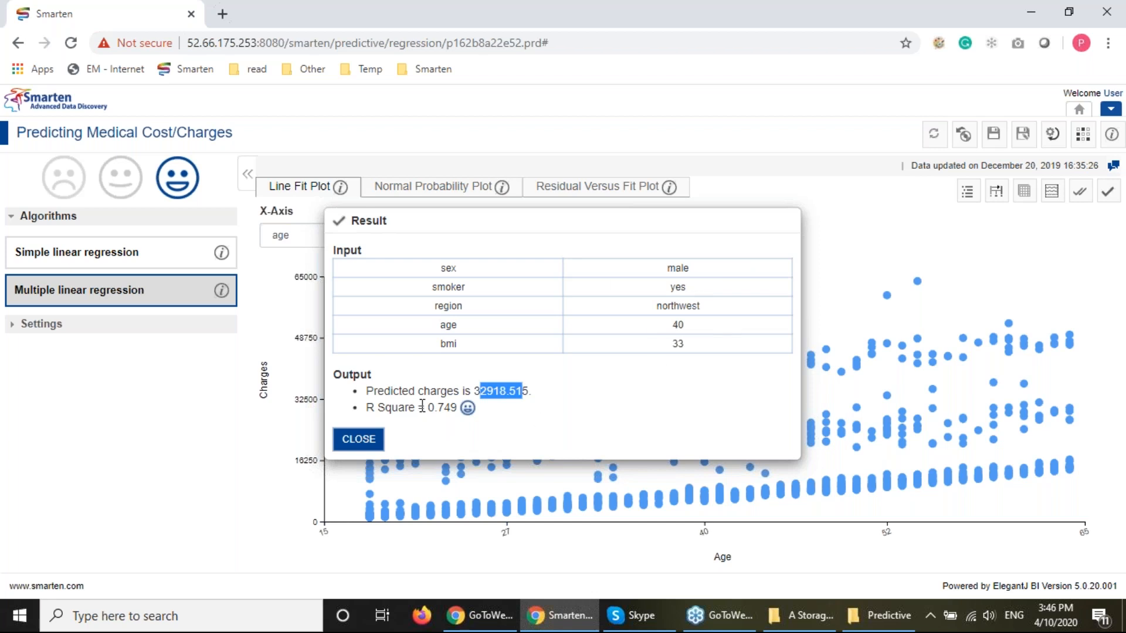
{"action": "left_click", "coordinate": [422, 407]}
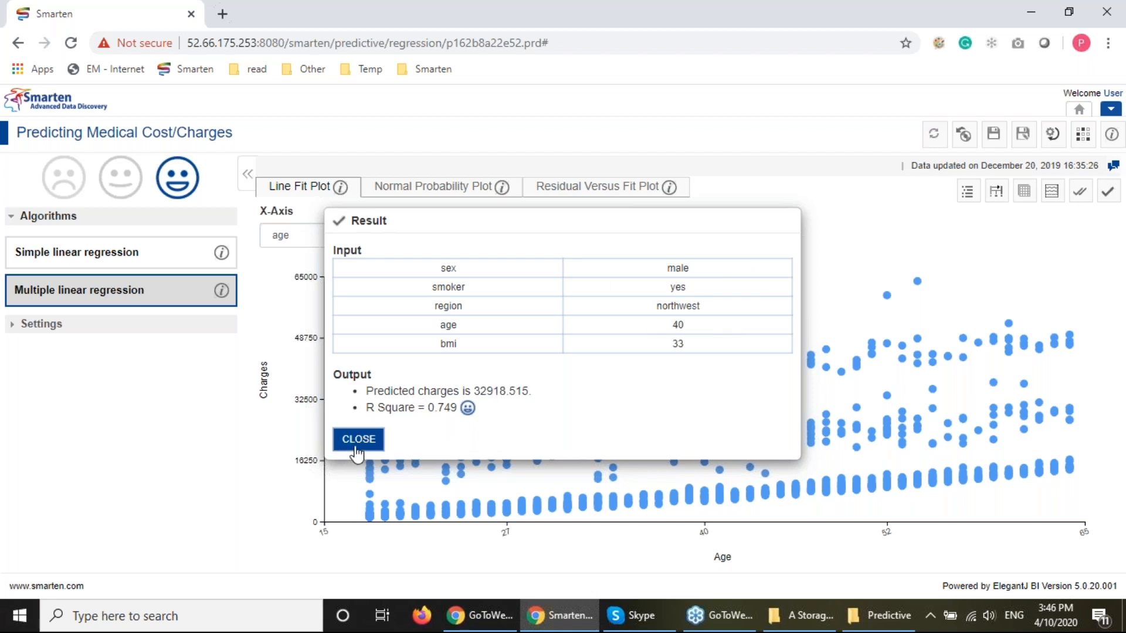
{"action": "left_click", "coordinate": [358, 441]}
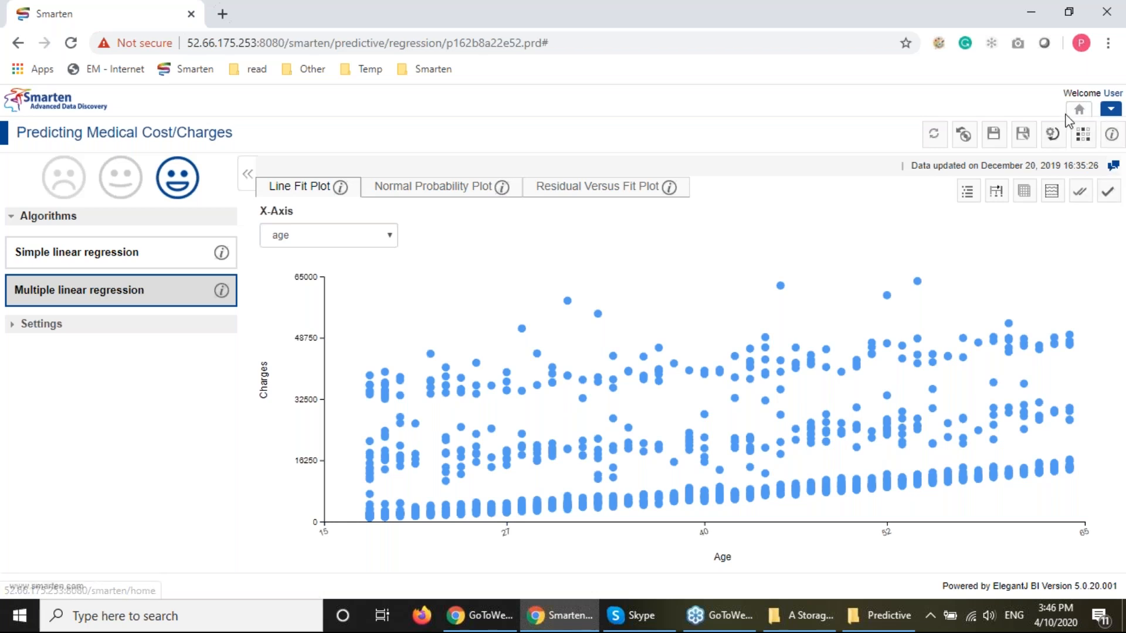
Leave the medical cost model for the Repository and open the SmartenInsight folder within Predictive Analytics
{"action": "left_click", "coordinate": [1077, 112]}
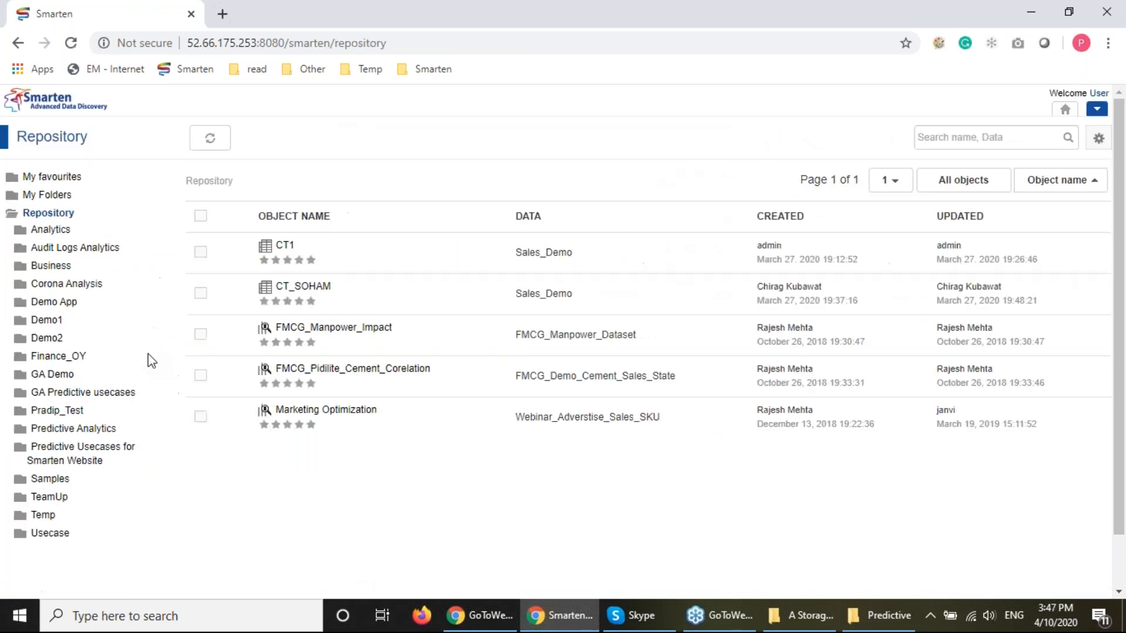
{"action": "left_click", "coordinate": [73, 429]}
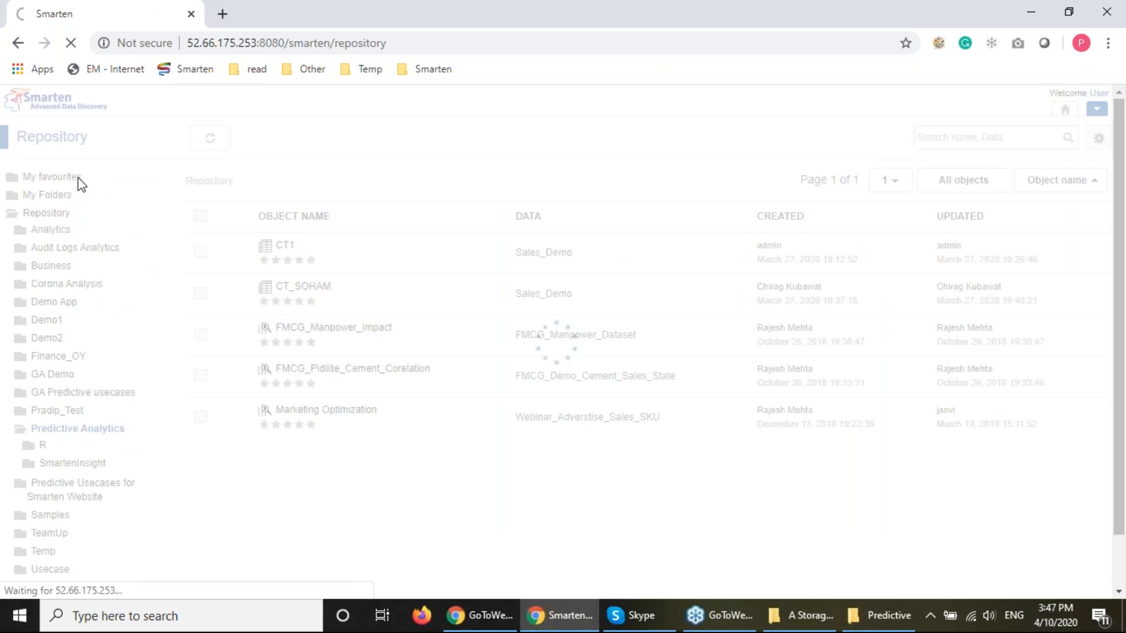
{"action": "left_click", "coordinate": [69, 462]}
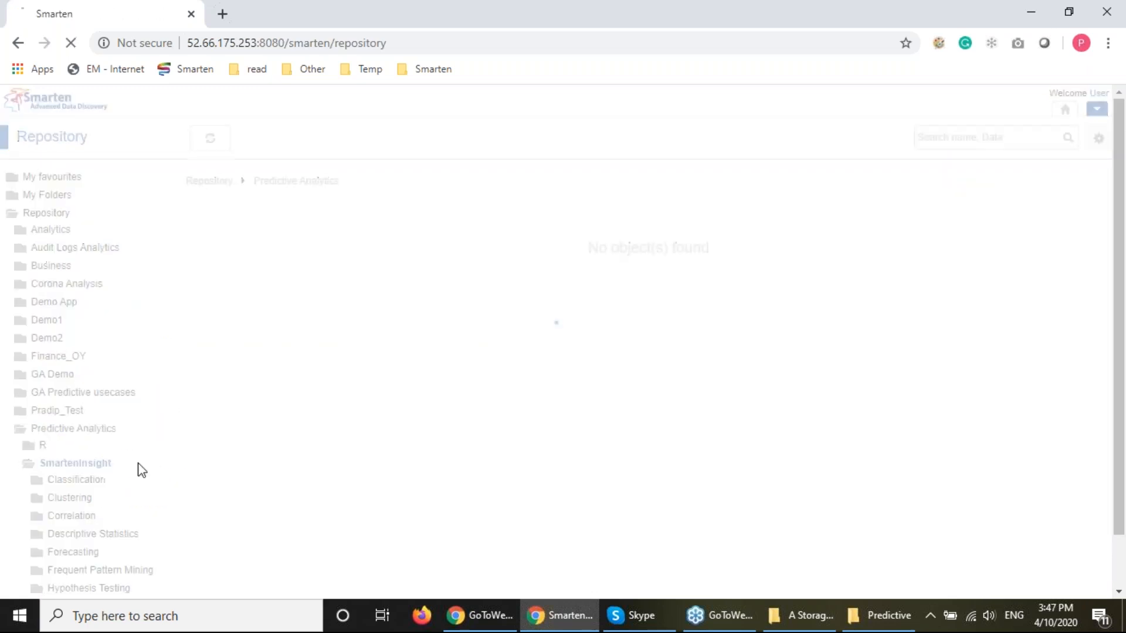
Search the SmartenInsight folder for "loan" and open the Loan Eligibility model stored in its Regression folder
{"action": "left_click", "coordinate": [948, 141]}
{"action": "type", "text": "loan"}
{"action": "key", "text": "Return"}
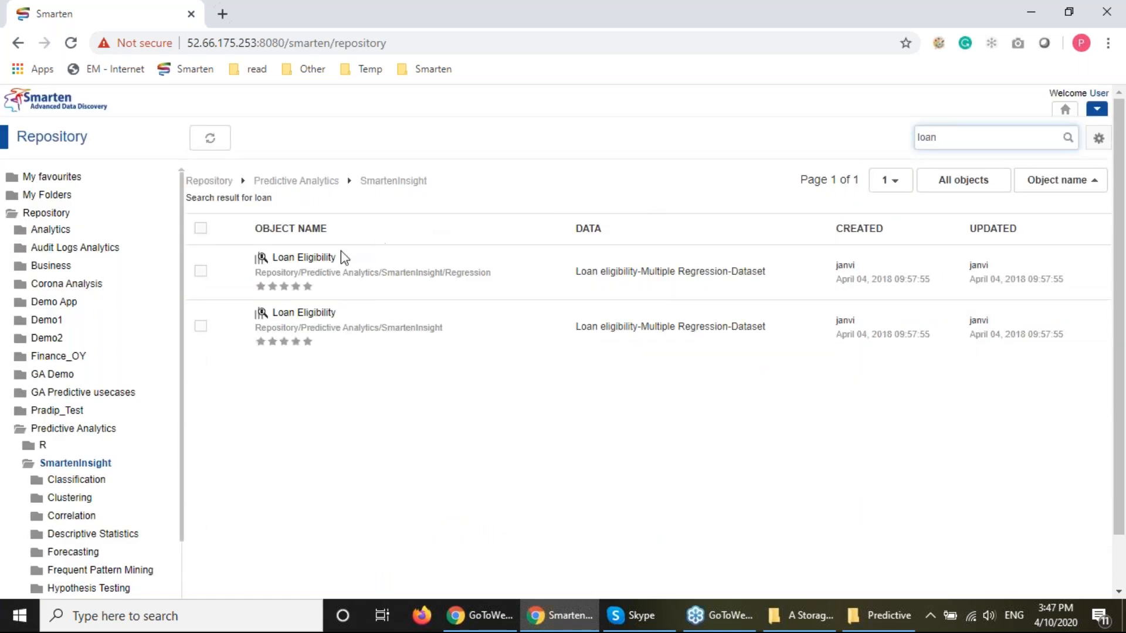
{"action": "left_click", "coordinate": [308, 259]}
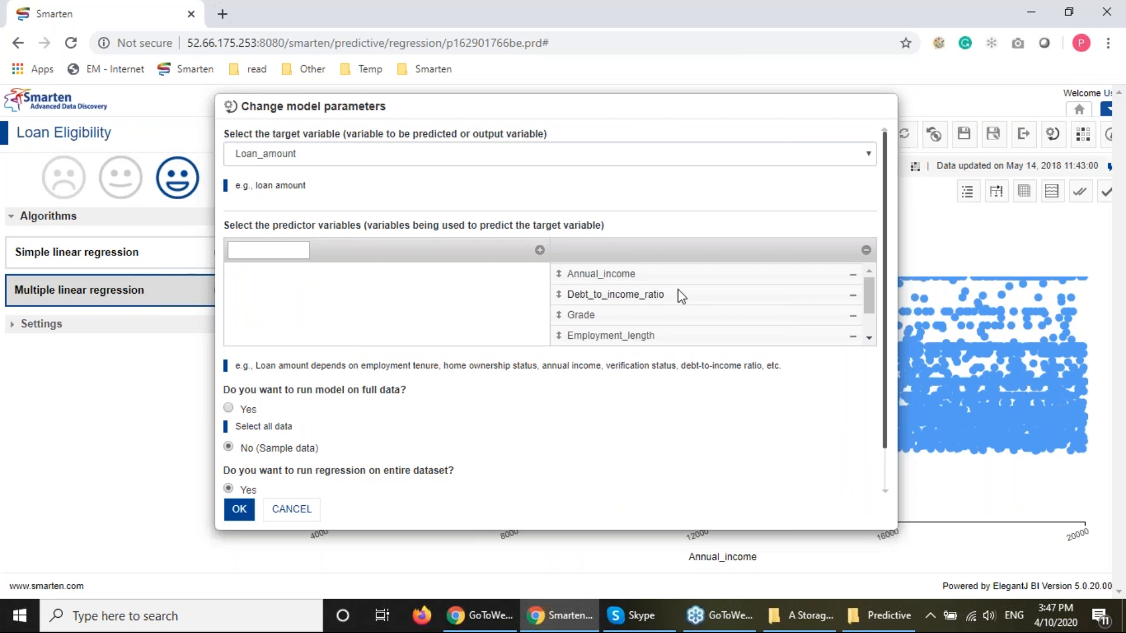
Review the full list of predictor variables in the Loan Eligibility model's parameters, and cancel without changing them
{"action": "left_click_drag", "start_coordinate": [873, 281], "coordinate": [872, 336]}
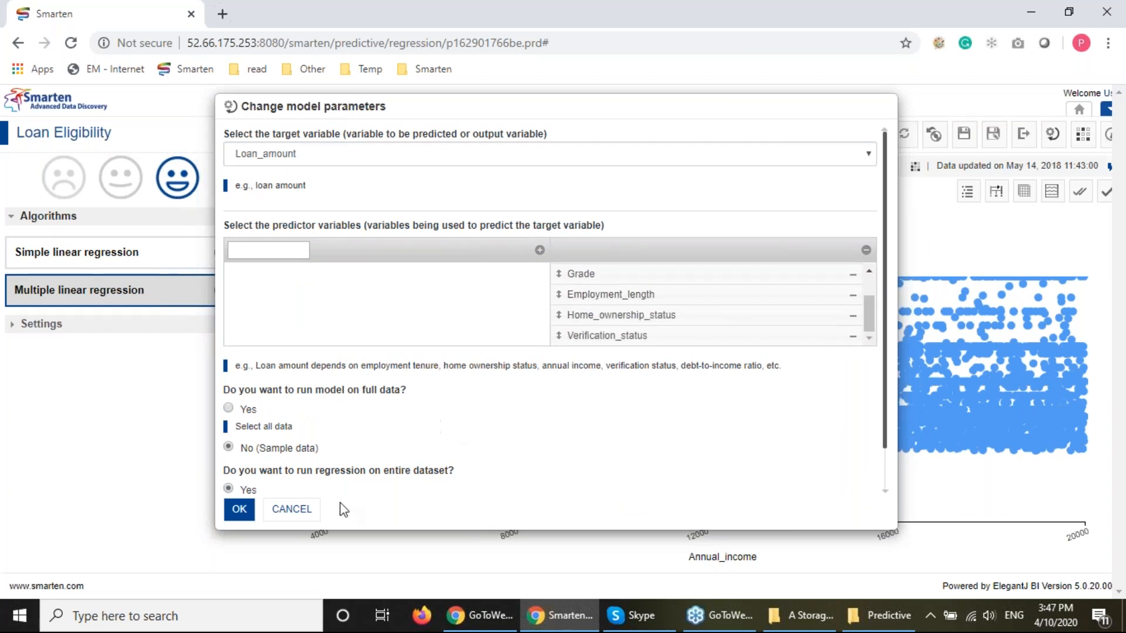
{"action": "left_click", "coordinate": [304, 512]}
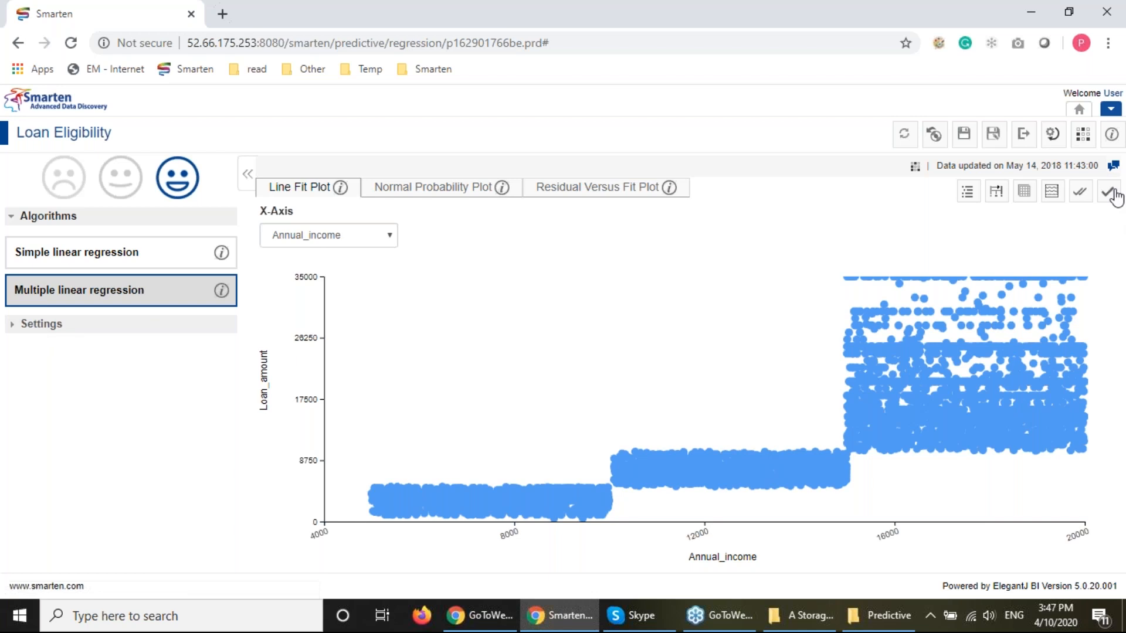
Start applying the Loan Eligibility model with Grade B, Employment_length 2 to 3 years and Home_ownership_status OWN
{"action": "left_click", "coordinate": [1124, 212]}
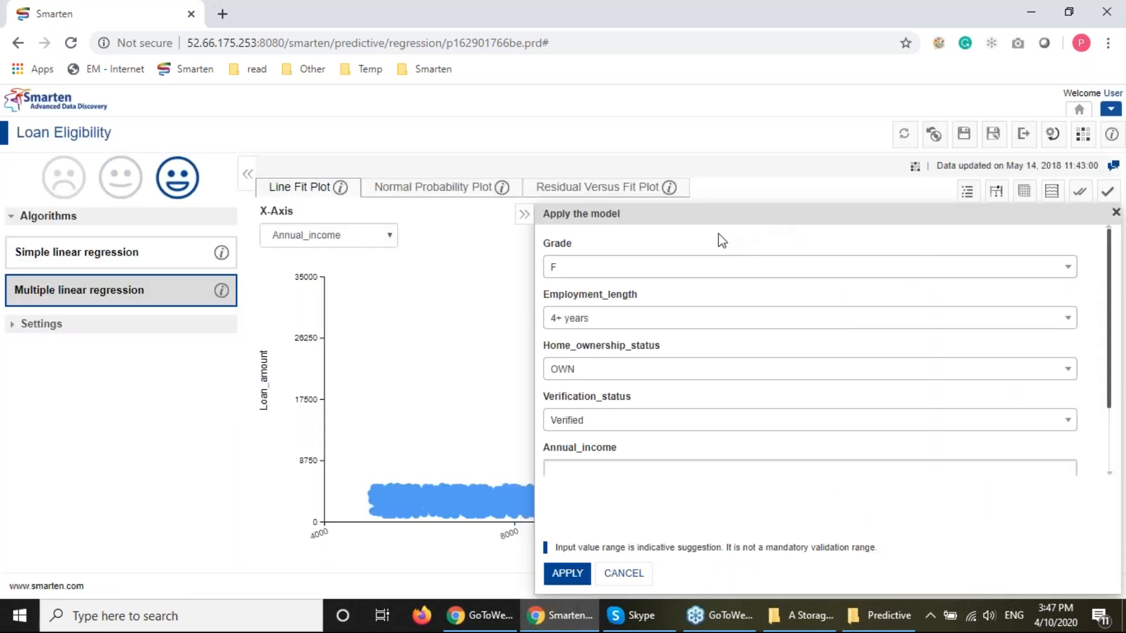
{"action": "left_click", "coordinate": [603, 273]}
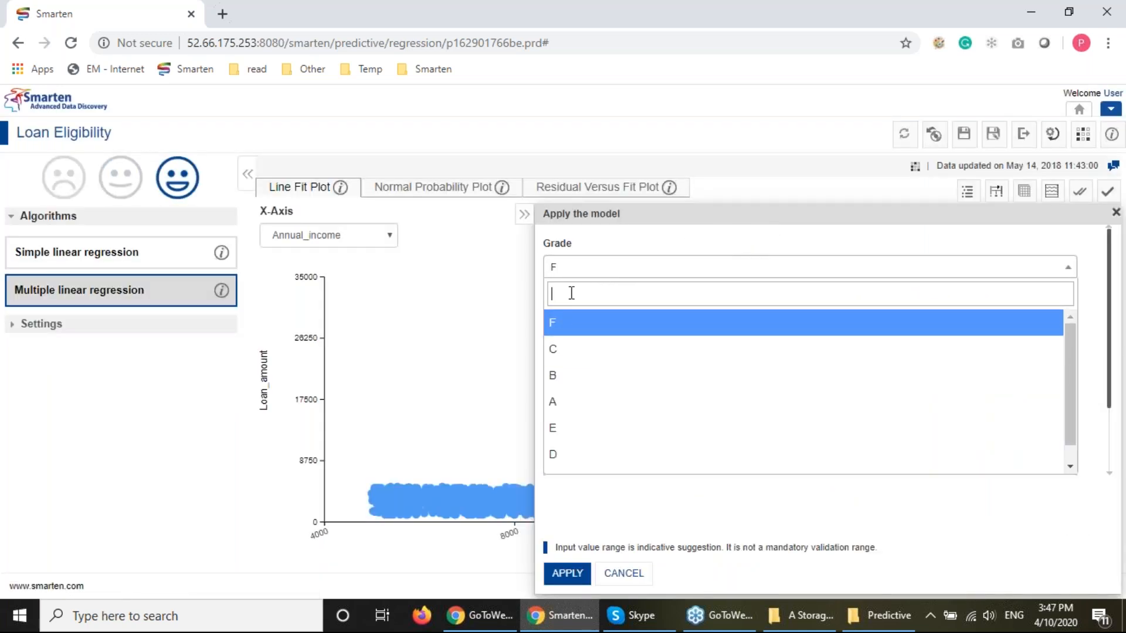
{"action": "left_click", "coordinate": [566, 376]}
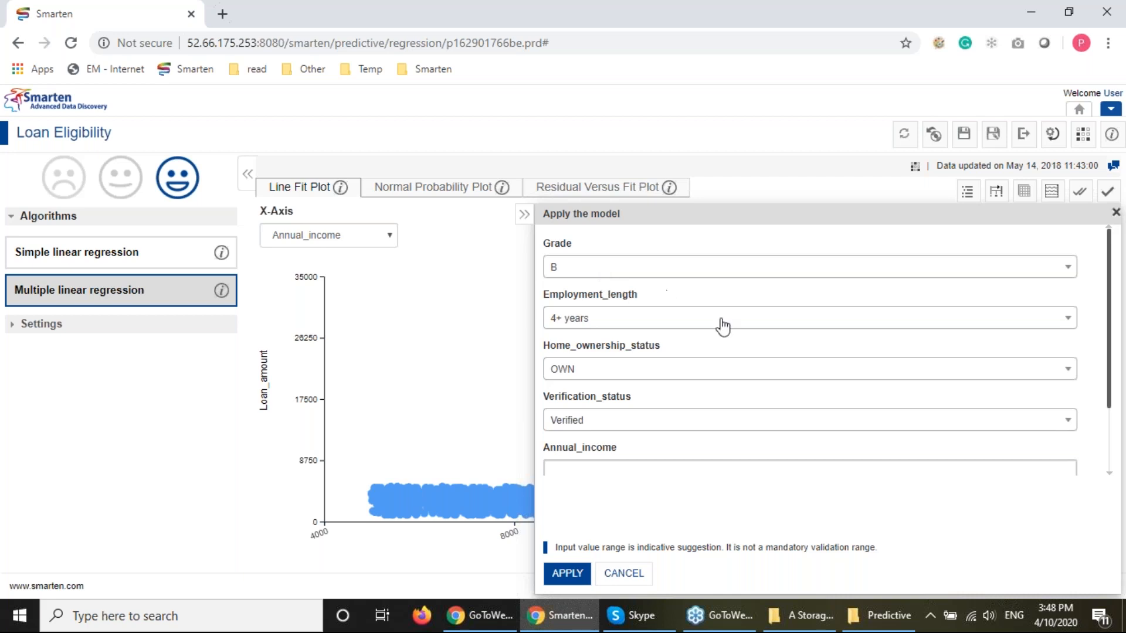
{"action": "left_click", "coordinate": [598, 322]}
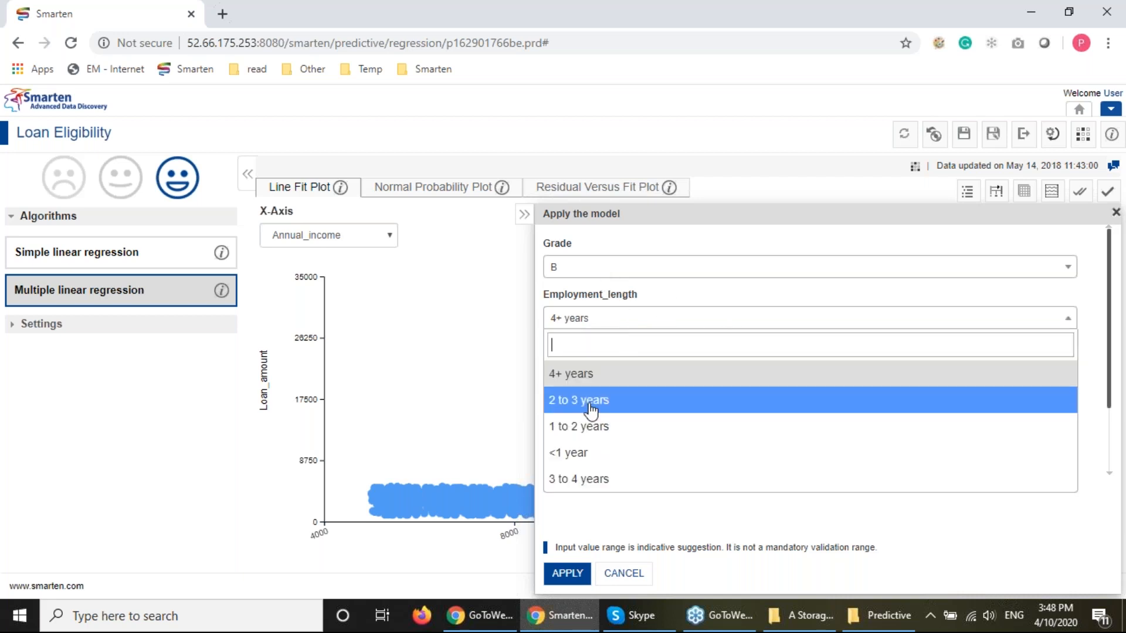
{"action": "left_click", "coordinate": [597, 399]}
{"action": "left_click", "coordinate": [622, 369]}
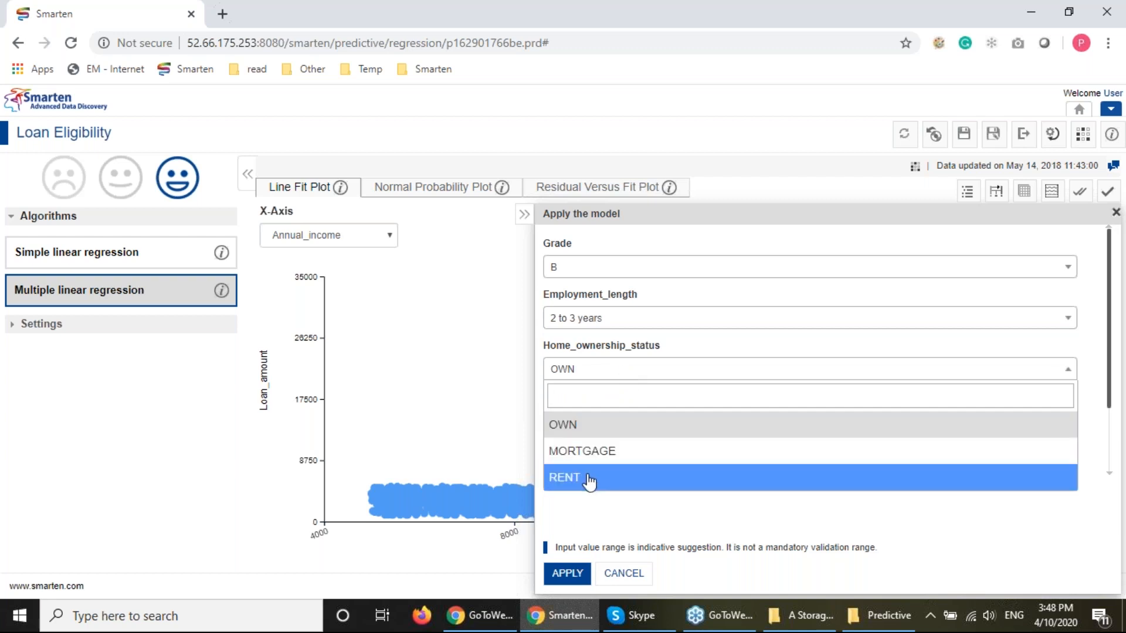
{"action": "left_click", "coordinate": [593, 428]}
Set the loan case's Verification_status to Not Verified and its Annual_income to 15000
{"action": "left_click", "coordinate": [597, 427]}
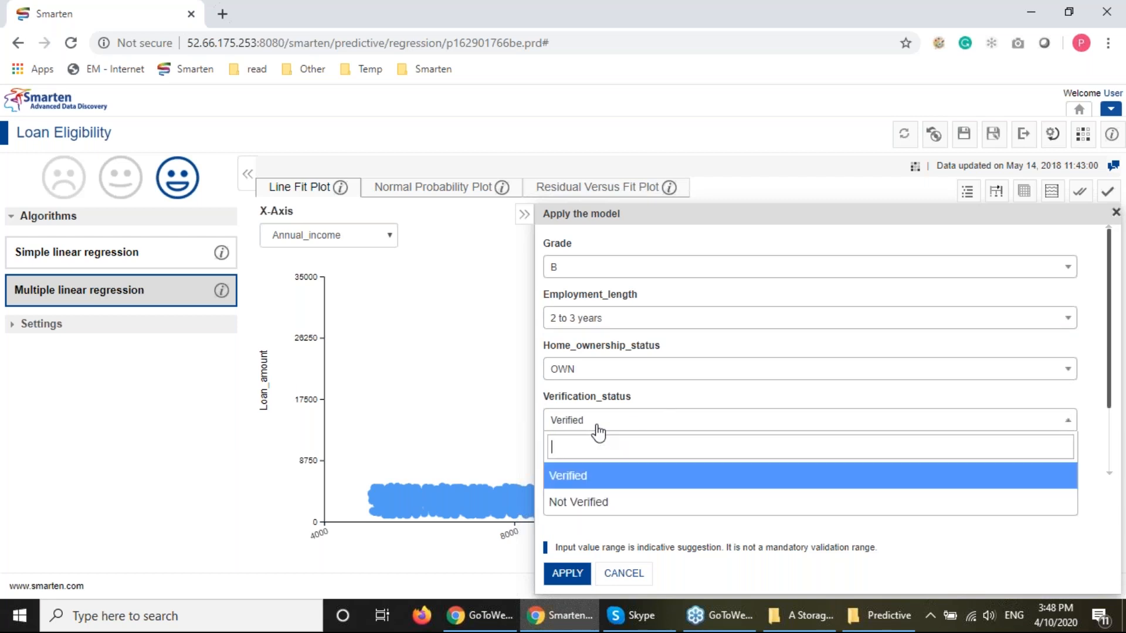
{"action": "left_click", "coordinate": [589, 503]}
{"action": "left_click", "coordinate": [583, 467]}
{"action": "type", "text": "15000"}
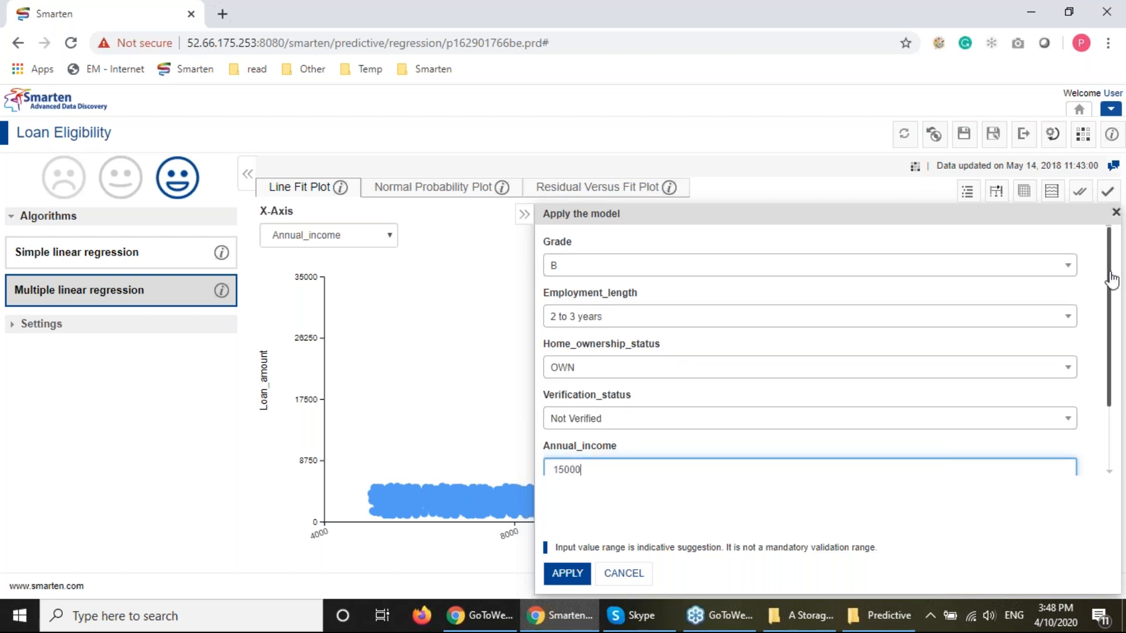
Set Debt_to_income_ratio to 3, apply the model to predict the loan amount, and close the result after reading it
{"action": "left_click_drag", "start_coordinate": [1110, 276], "coordinate": [1114, 334]}
{"action": "left_click", "coordinate": [595, 447]}
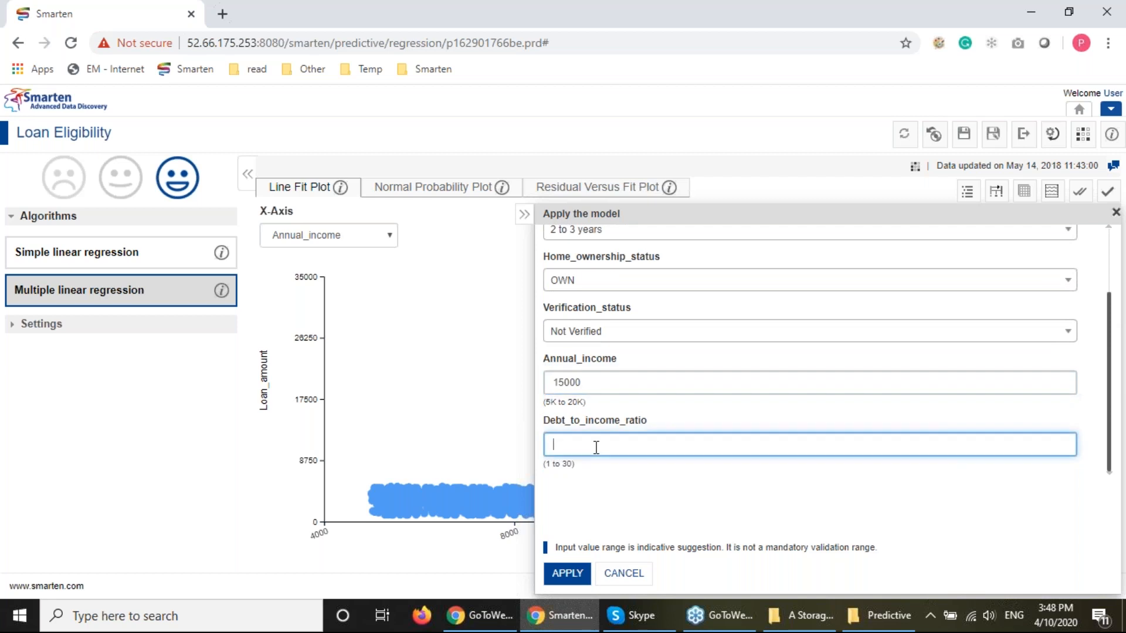
{"action": "left_click", "coordinate": [575, 575]}
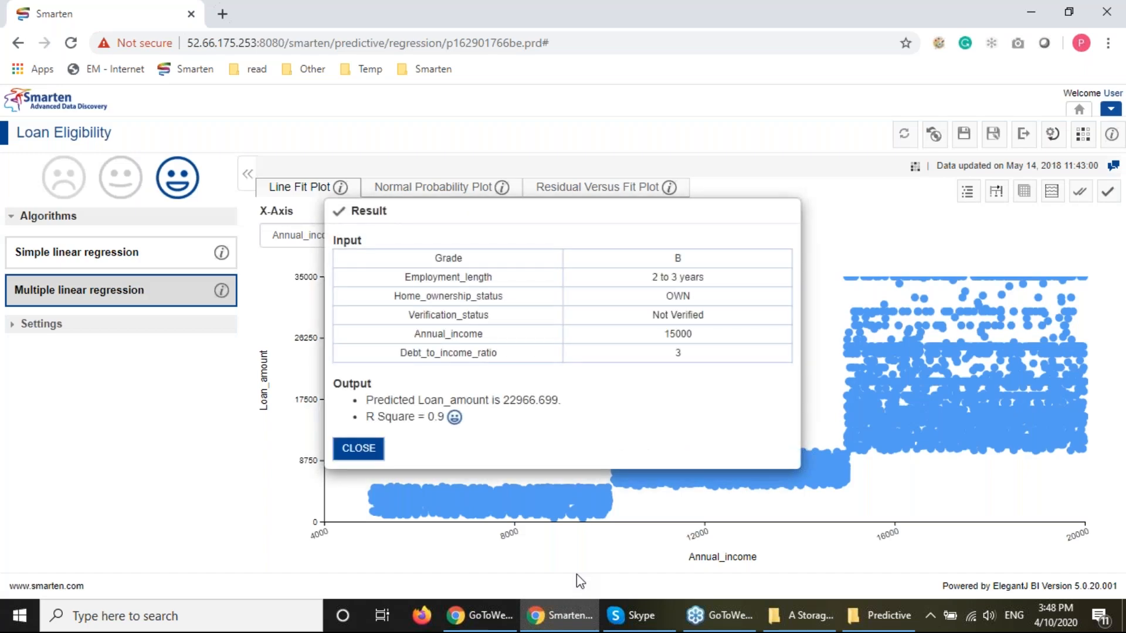
{"action": "left_click_drag", "start_coordinate": [504, 401], "coordinate": [534, 396]}
{"action": "left_click", "coordinate": [370, 451]}
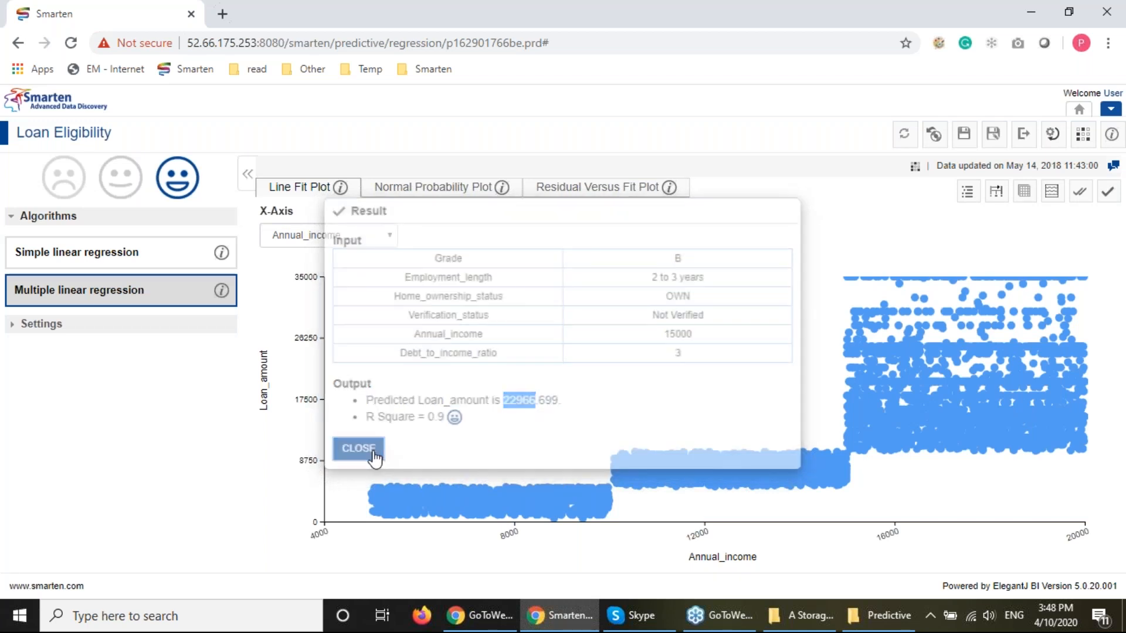
Search the repository's Predictive Analytics folder for "cross" and open the Cross-sell/Up-sell Analysis (Product Bundling) model stored directly in SmartenInsight
{"action": "left_click", "coordinate": [1083, 111]}
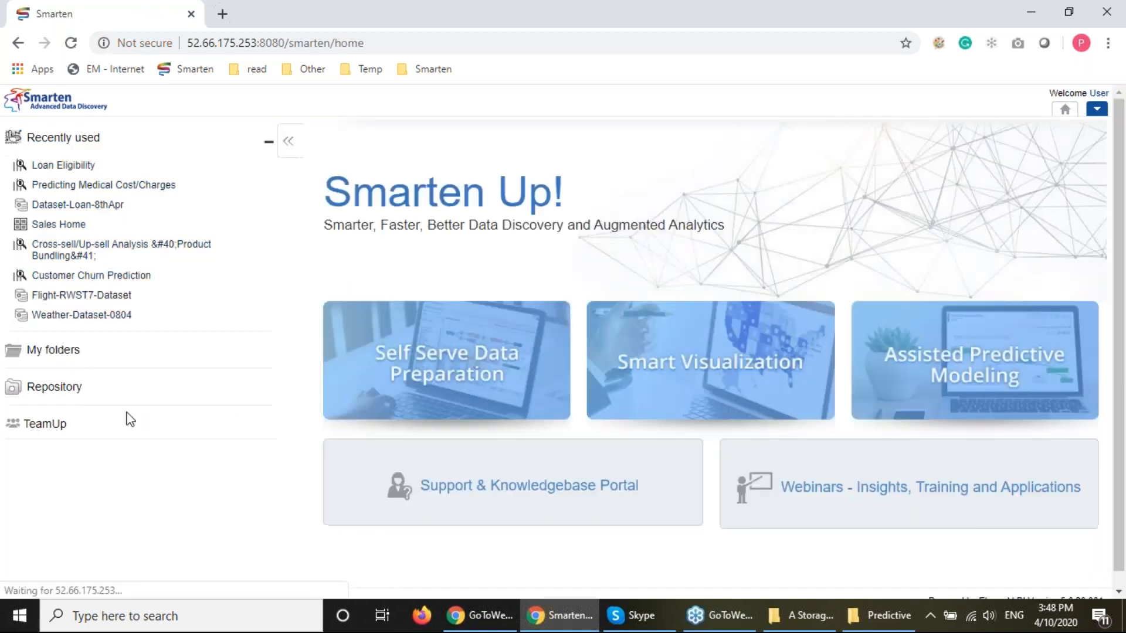
{"action": "left_click", "coordinate": [71, 389]}
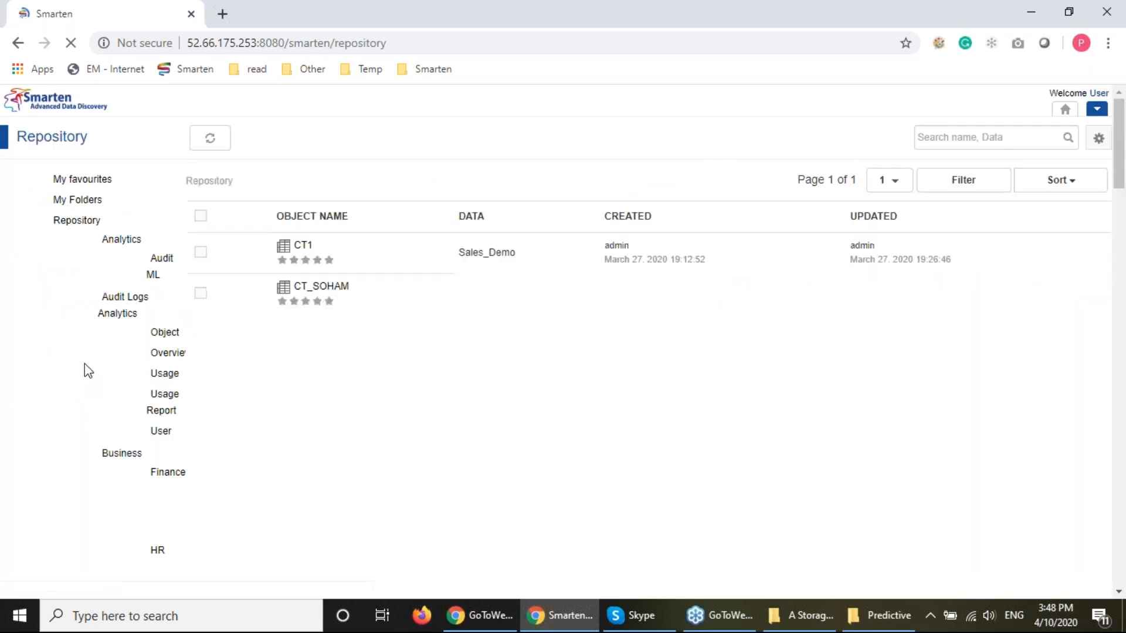
{"action": "left_click", "coordinate": [68, 429]}
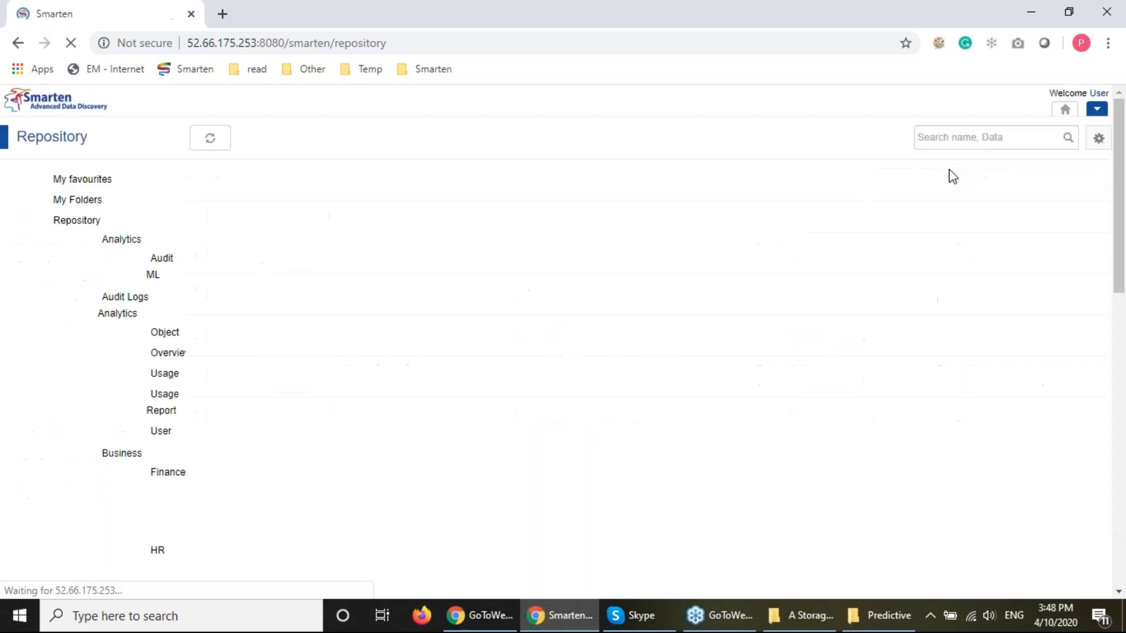
{"action": "left_click", "coordinate": [960, 137]}
{"action": "type", "text": "cross"}
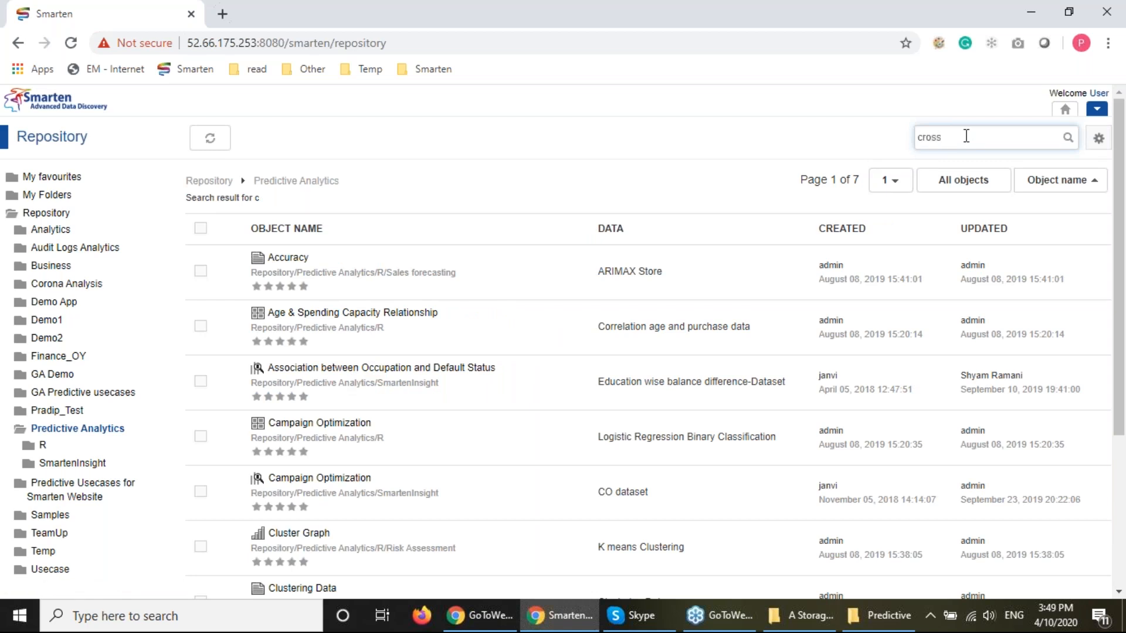
{"action": "key", "text": "Return"}
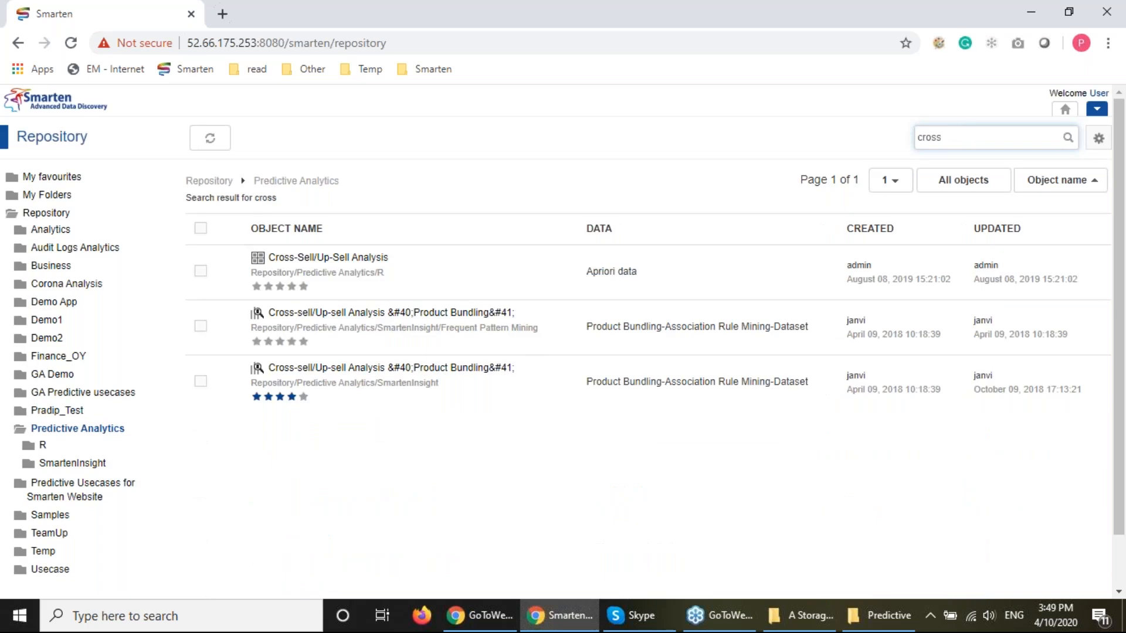
{"action": "left_click", "coordinate": [374, 370]}
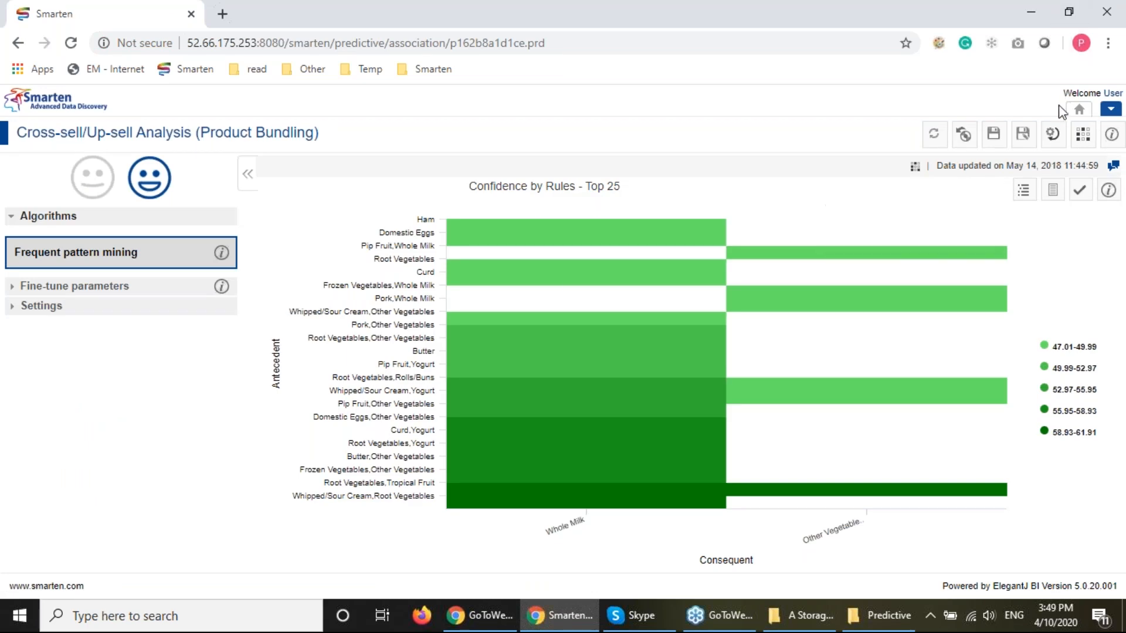
Review the product bundling model's parameters without changing them, and inspect the confidence of individual rules in the chart
{"action": "left_click", "coordinate": [1052, 134]}
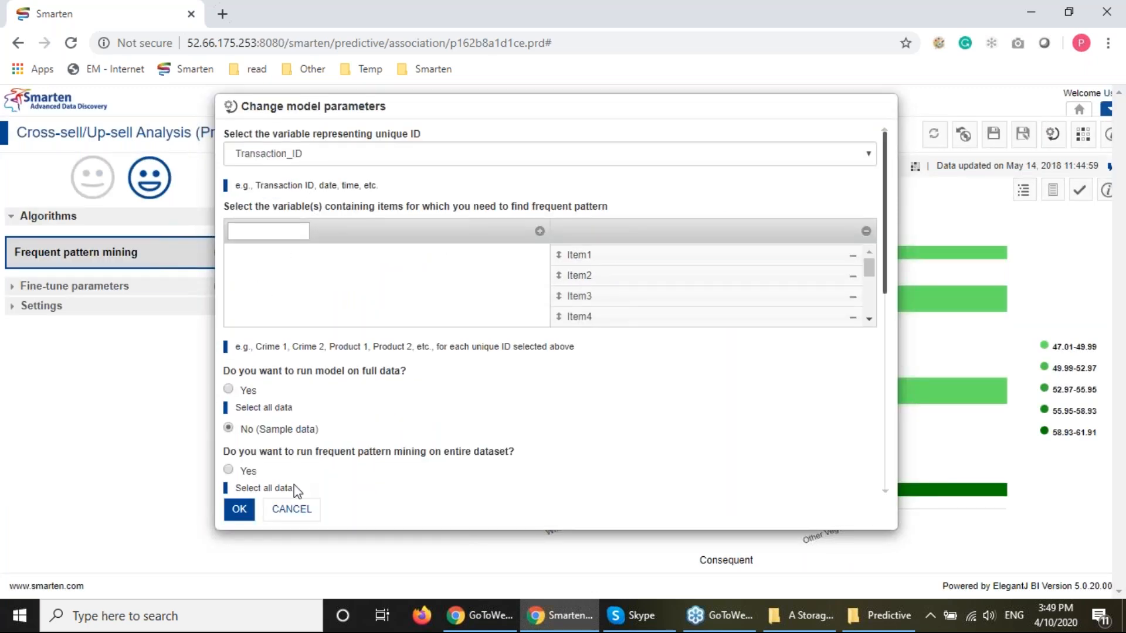
{"action": "left_click", "coordinate": [291, 509]}
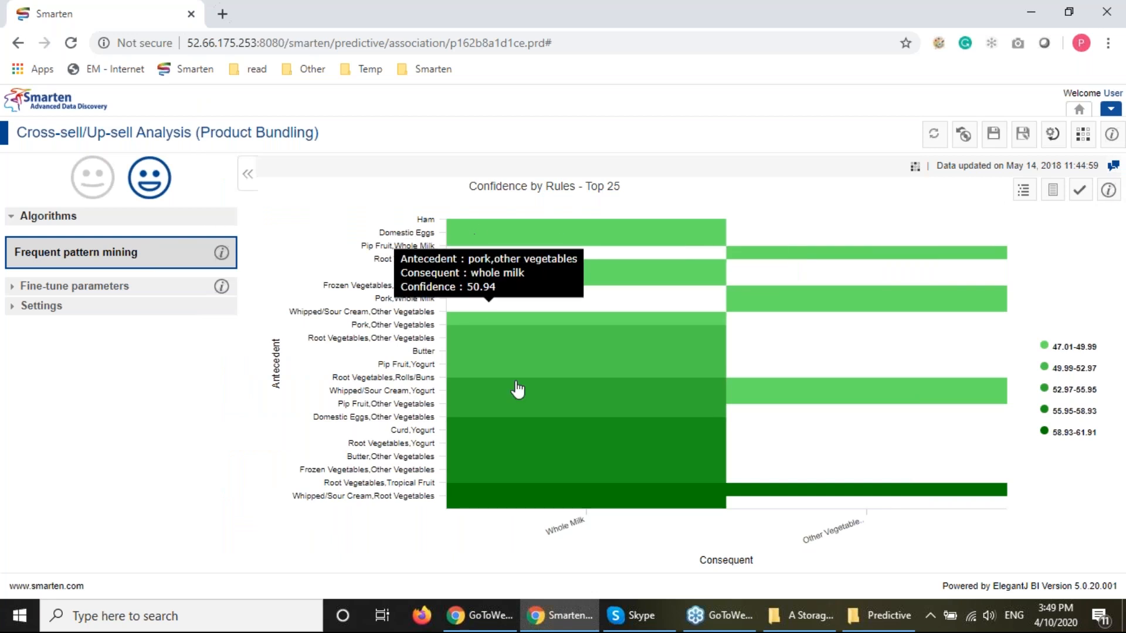
{"action": "left_click", "coordinate": [1108, 189]}
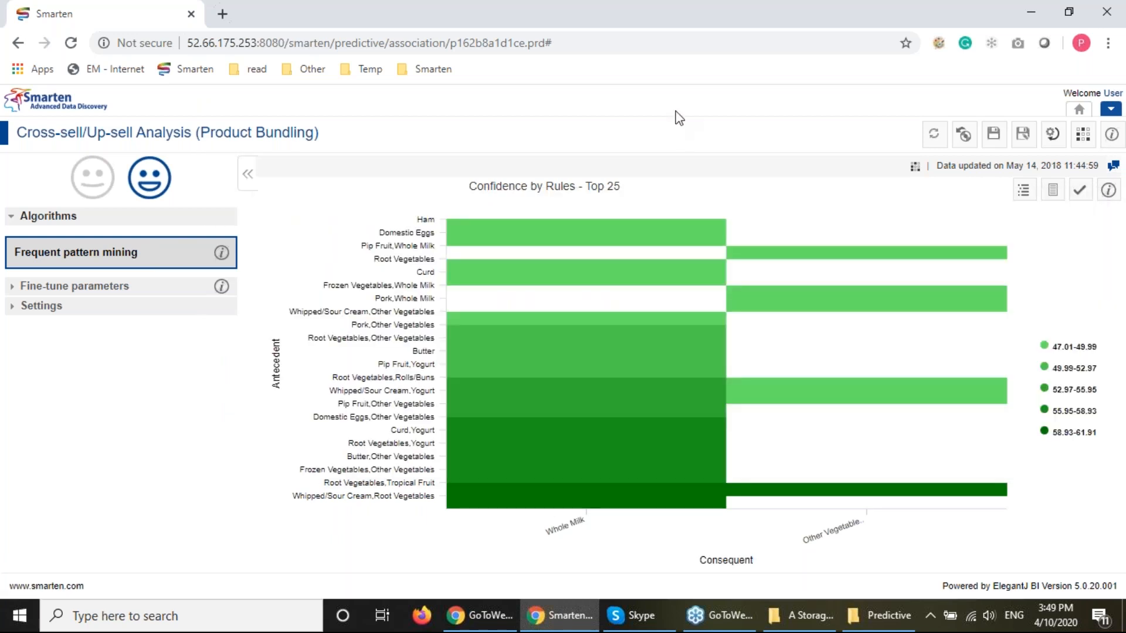
{"action": "mouse_move", "coordinate": [1107, 190]}
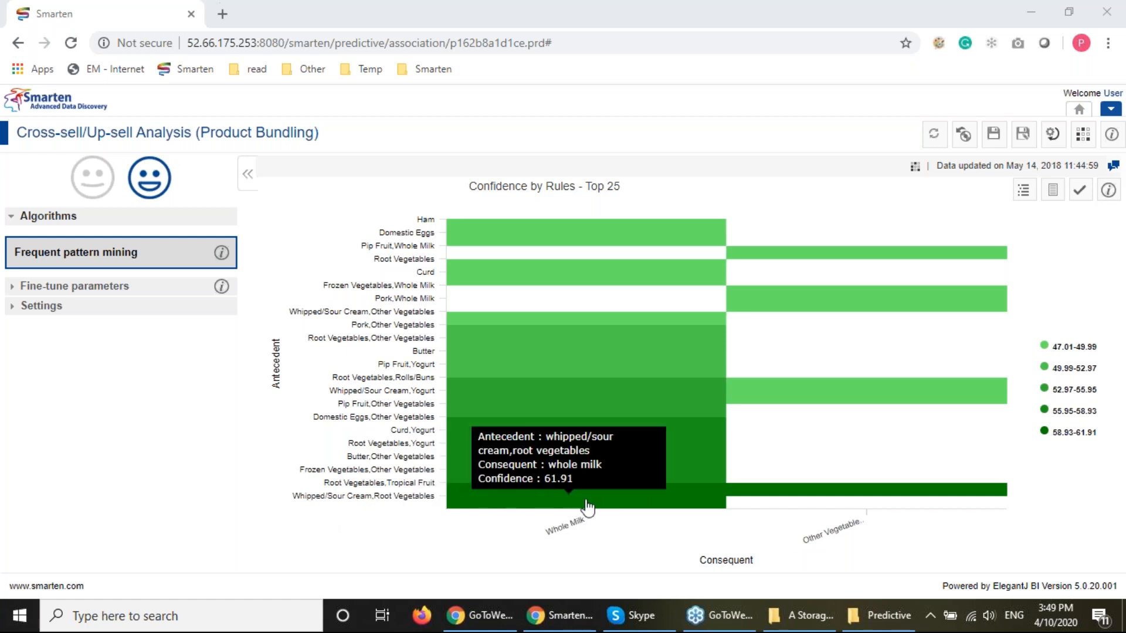
{"action": "mouse_move", "coordinate": [586, 500]}
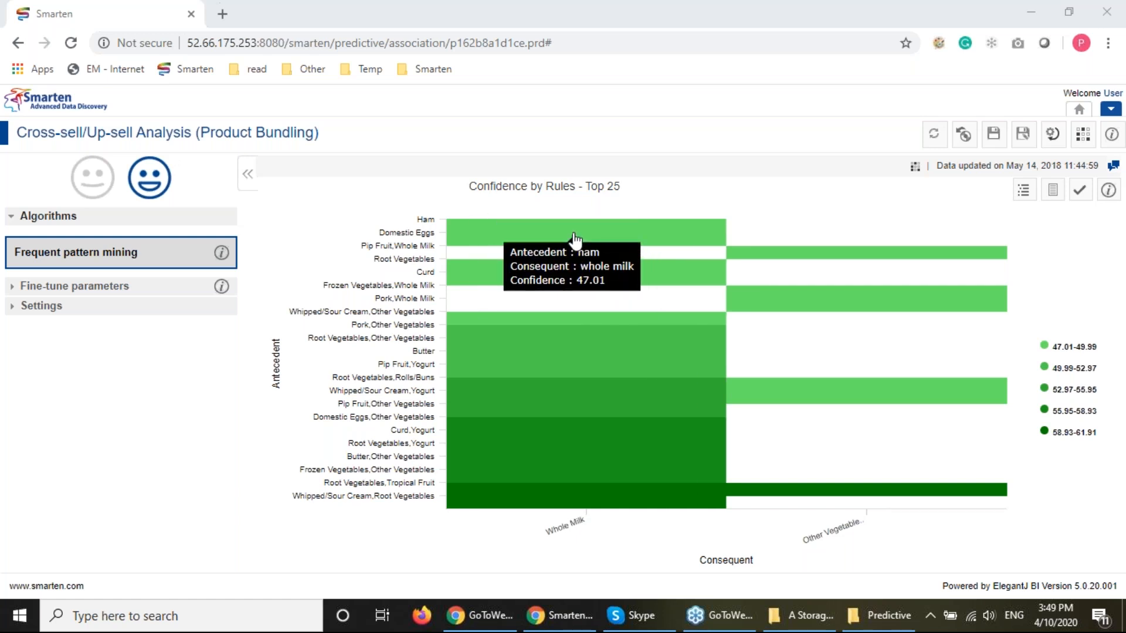
Apply the product bundling model with antecedent "root vegetables,tropical fruit" and consequent "yogurt", and close the result after reading it
{"action": "left_click", "coordinate": [1078, 191]}
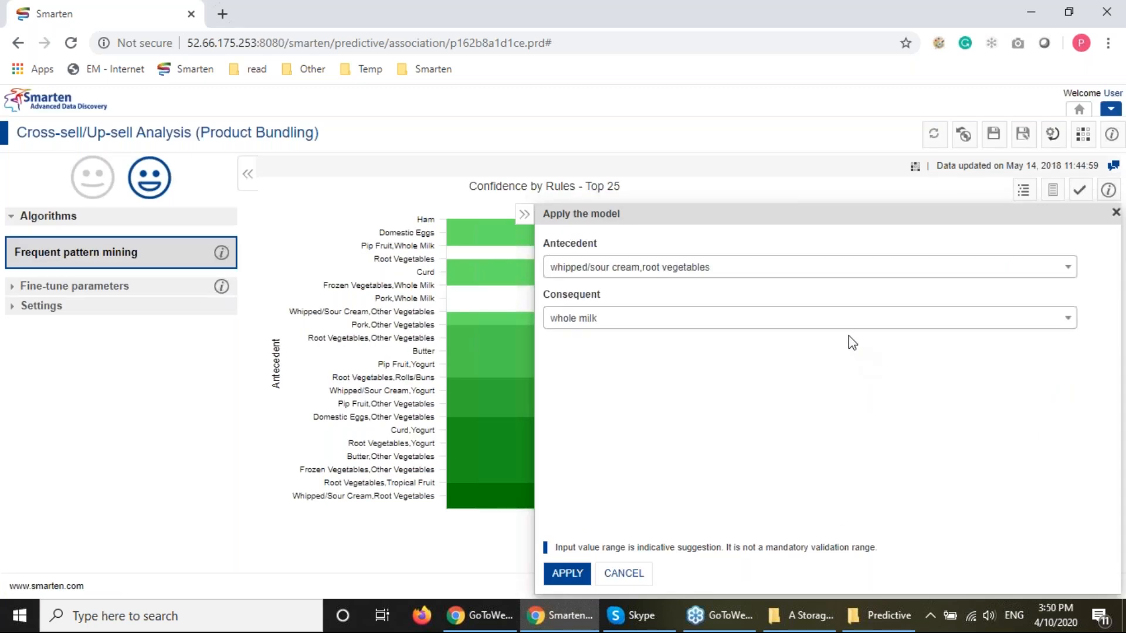
{"action": "left_click", "coordinate": [703, 268]}
{"action": "left_click", "coordinate": [644, 352]}
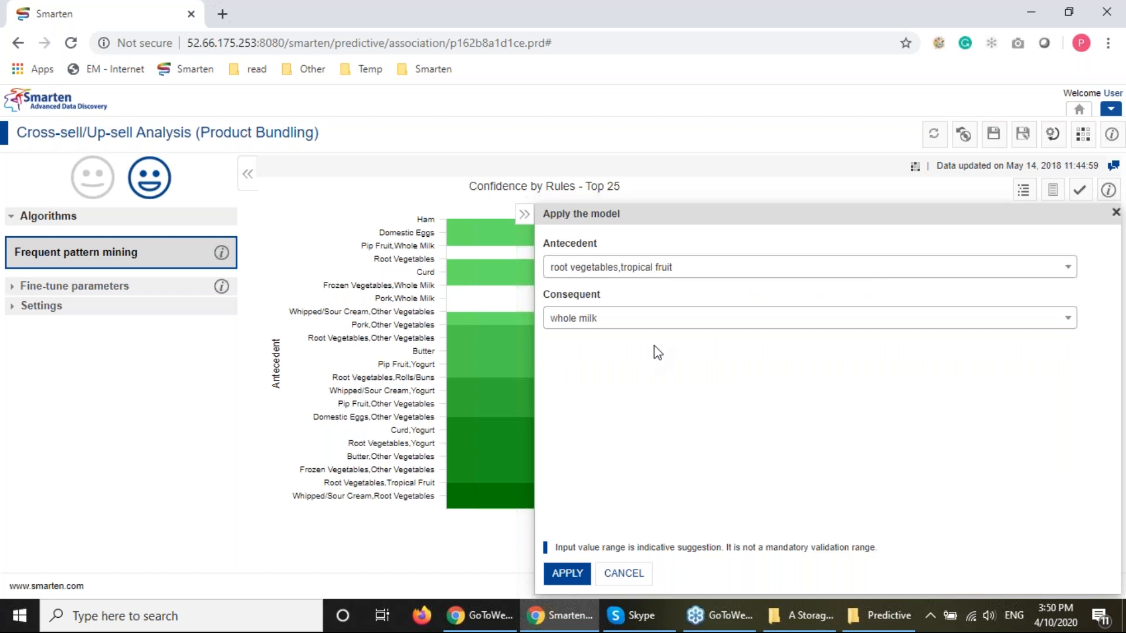
{"action": "left_click", "coordinate": [648, 319]}
{"action": "left_click", "coordinate": [645, 425]}
{"action": "left_click", "coordinate": [566, 574]}
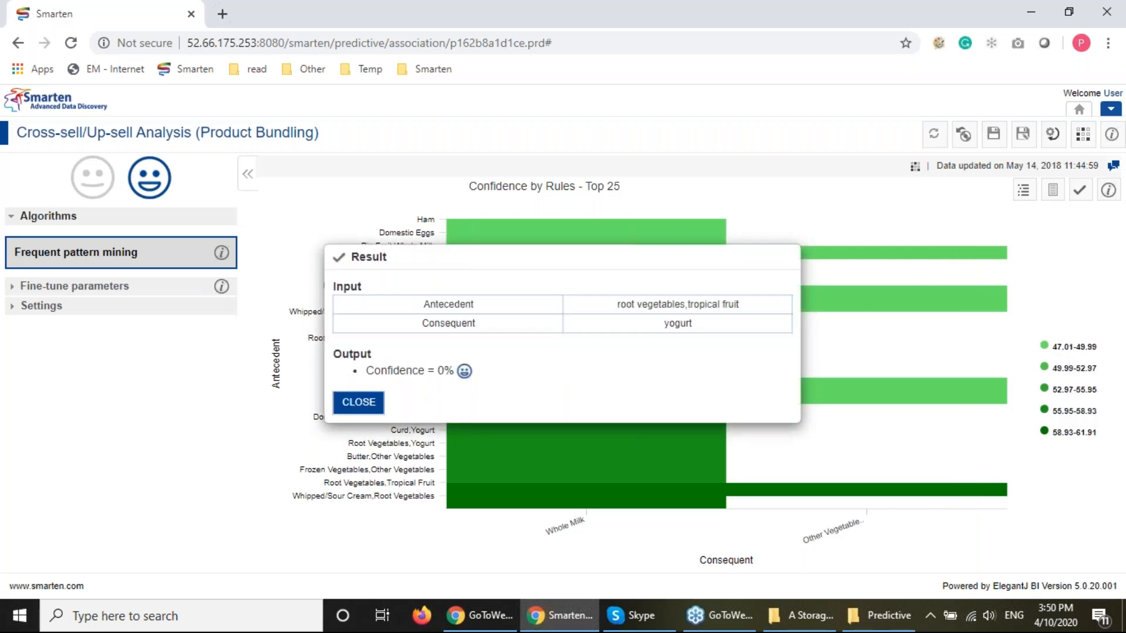
{"action": "left_click", "coordinate": [356, 403]}
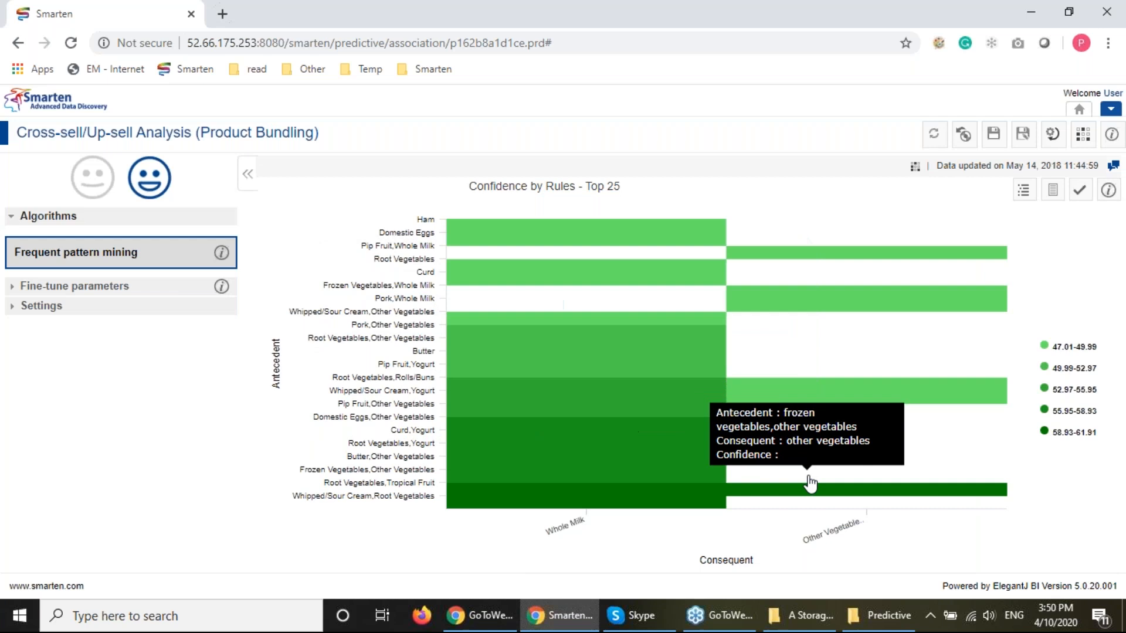
Search the repository's Predictive Analytics folder for "wine" and open the Predicting Quality of Red wine model
{"action": "left_click", "coordinate": [1082, 111]}
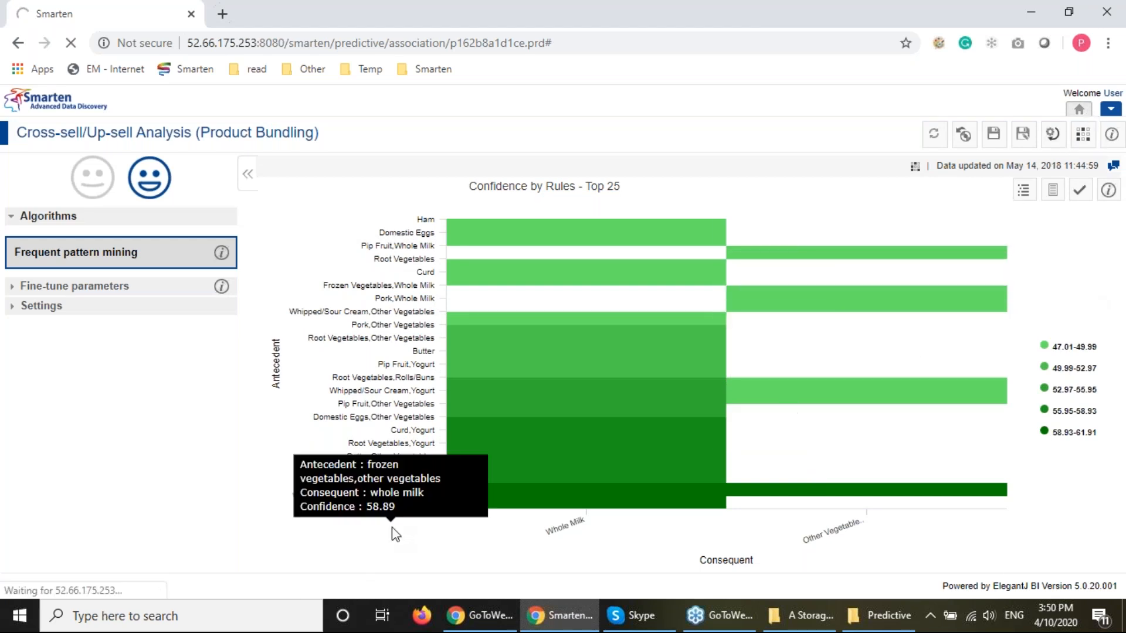
{"action": "left_click", "coordinate": [75, 405]}
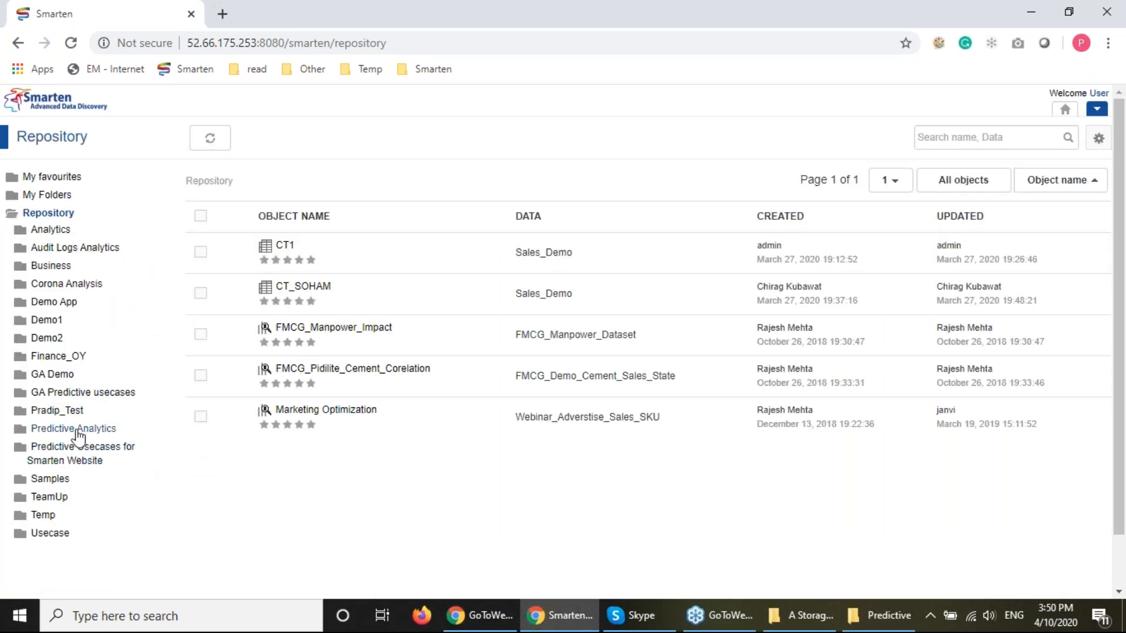
{"action": "left_click", "coordinate": [79, 430]}
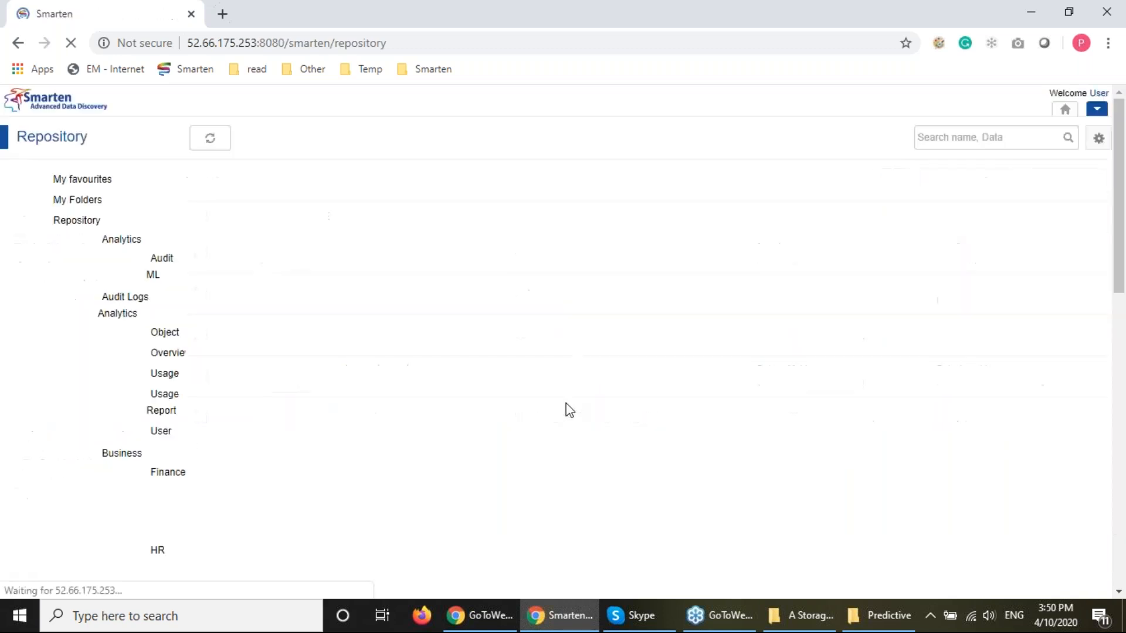
{"action": "left_click", "coordinate": [947, 138]}
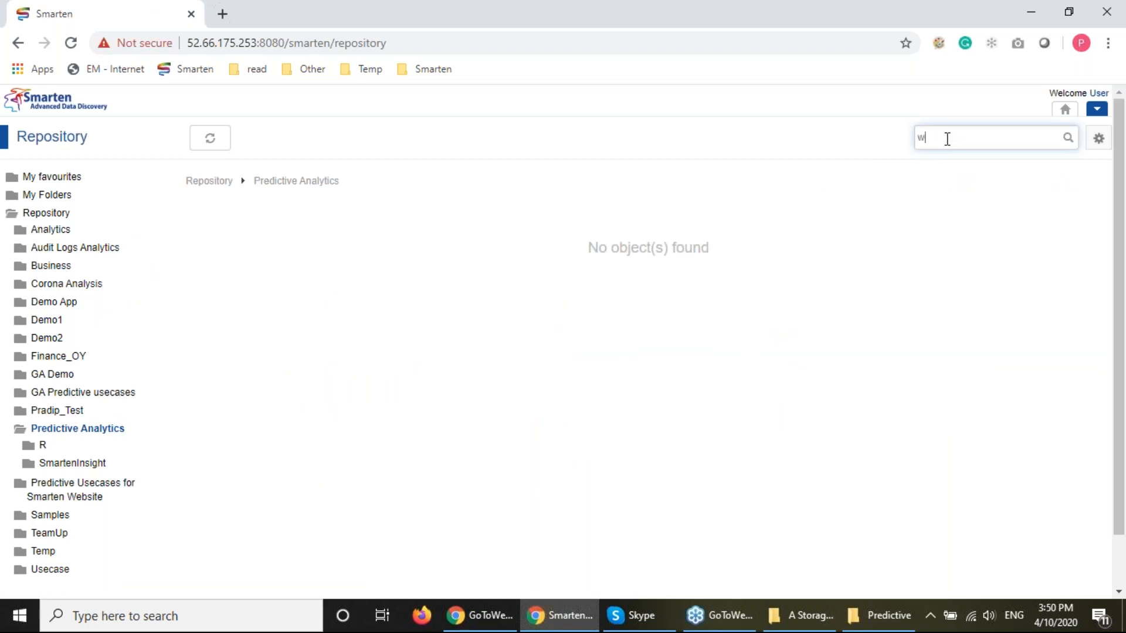
{"action": "type", "text": "wine"}
{"action": "key", "text": "Return"}
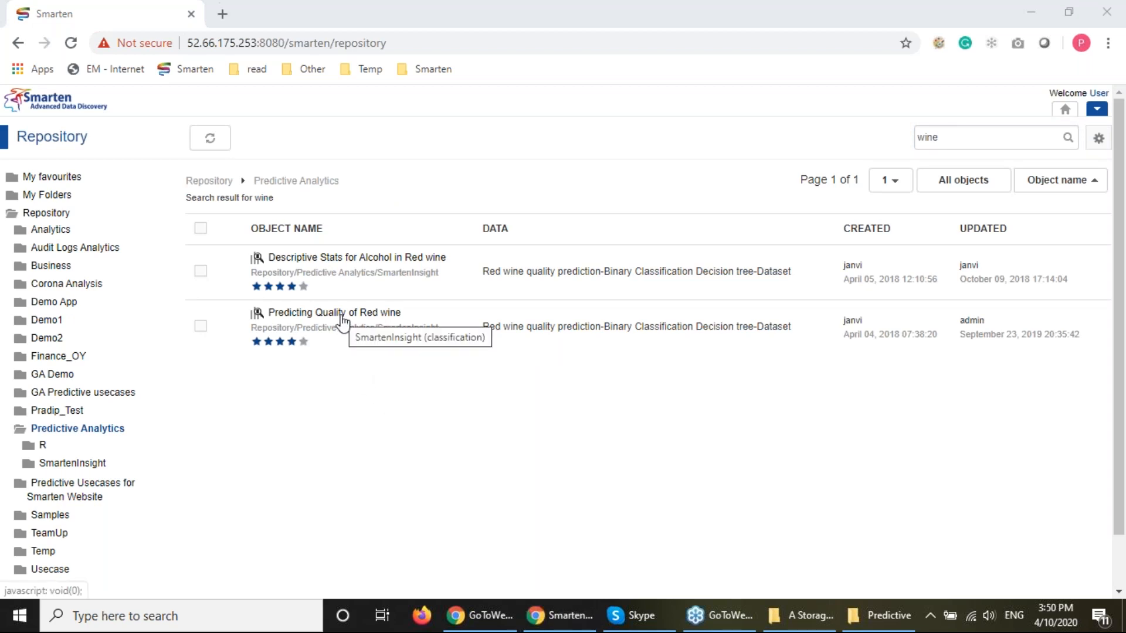
{"action": "left_click", "coordinate": [342, 317]}
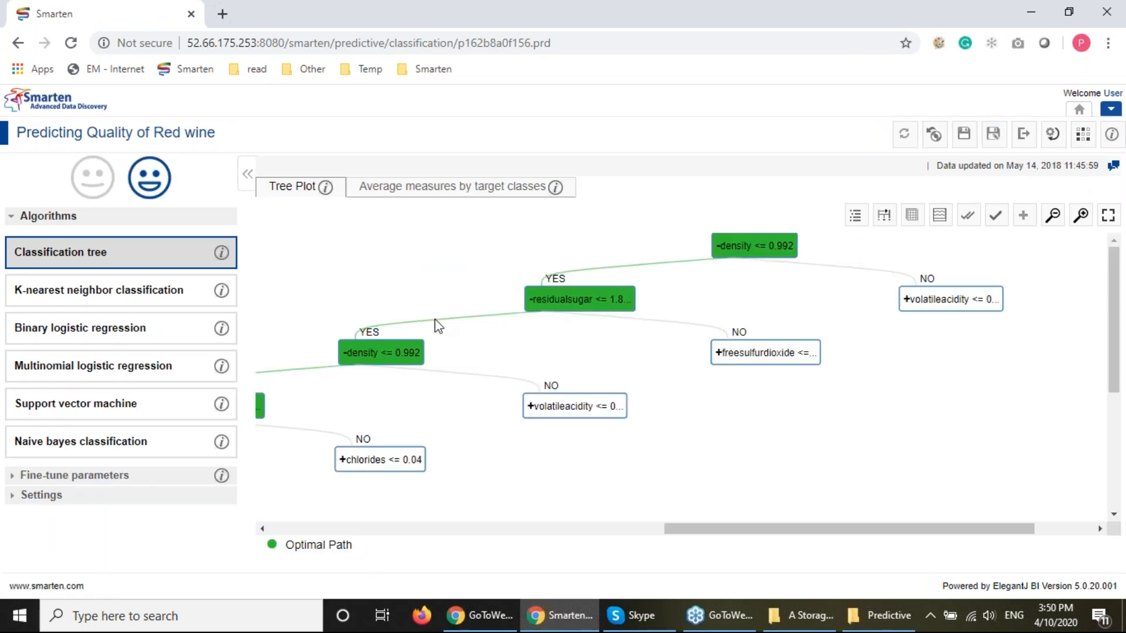
Examine the optimal path and its branches in the red wine model's classification tree
{"action": "left_click_drag", "start_coordinate": [727, 529], "coordinate": [704, 531]}
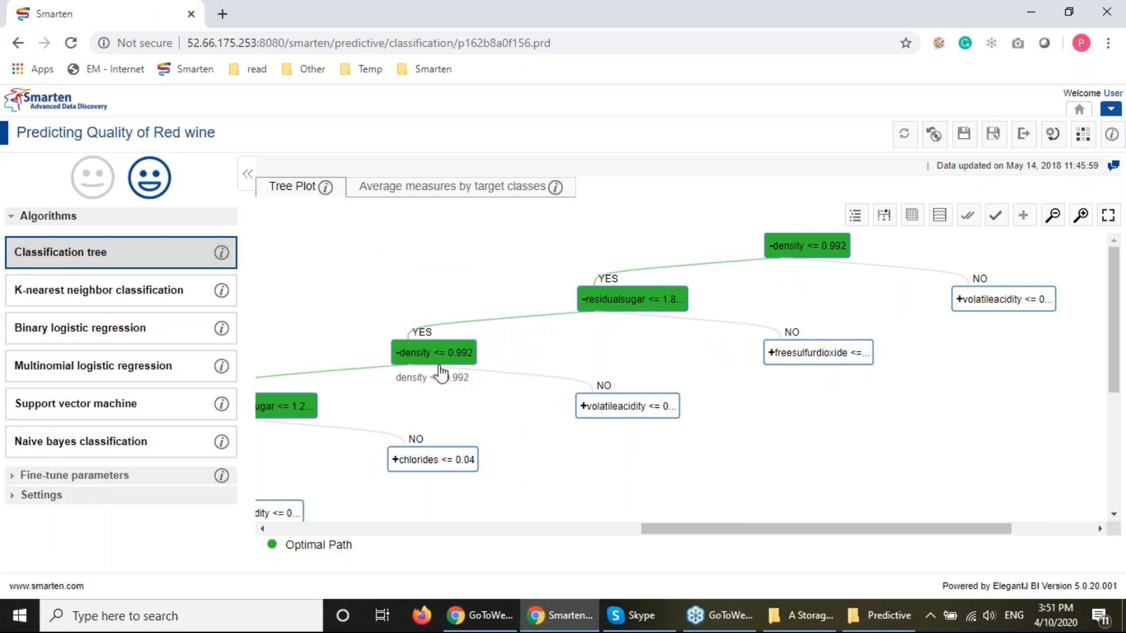
{"action": "left_click_drag", "start_coordinate": [667, 531], "coordinate": [574, 530]}
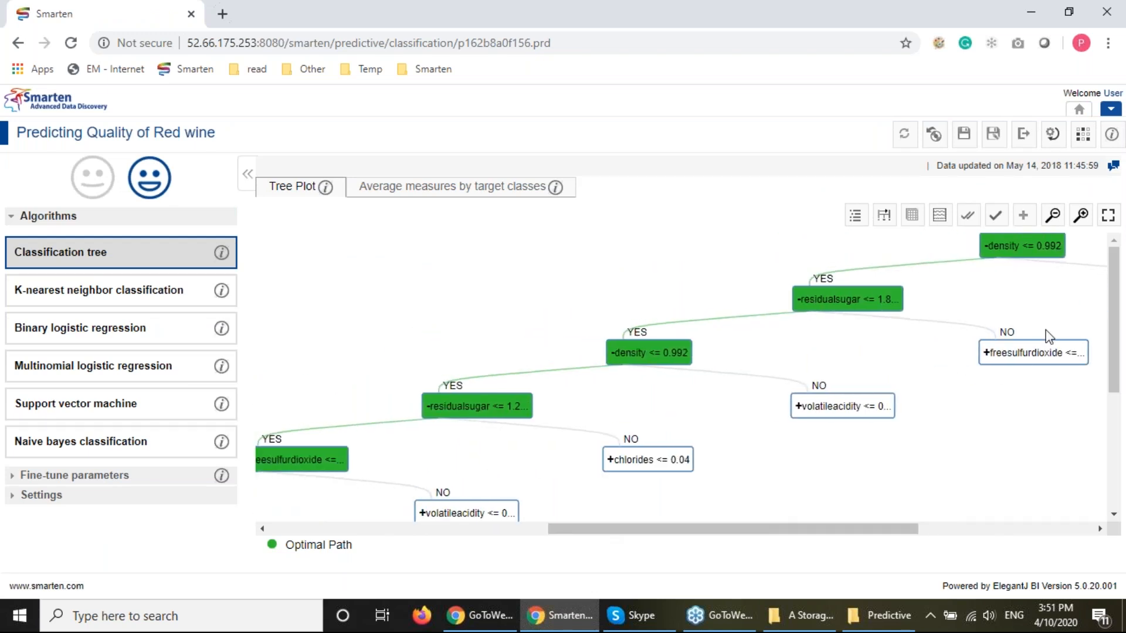
{"action": "left_click_drag", "start_coordinate": [1115, 272], "coordinate": [1083, 374]}
{"action": "left_click_drag", "start_coordinate": [654, 530], "coordinate": [711, 533]}
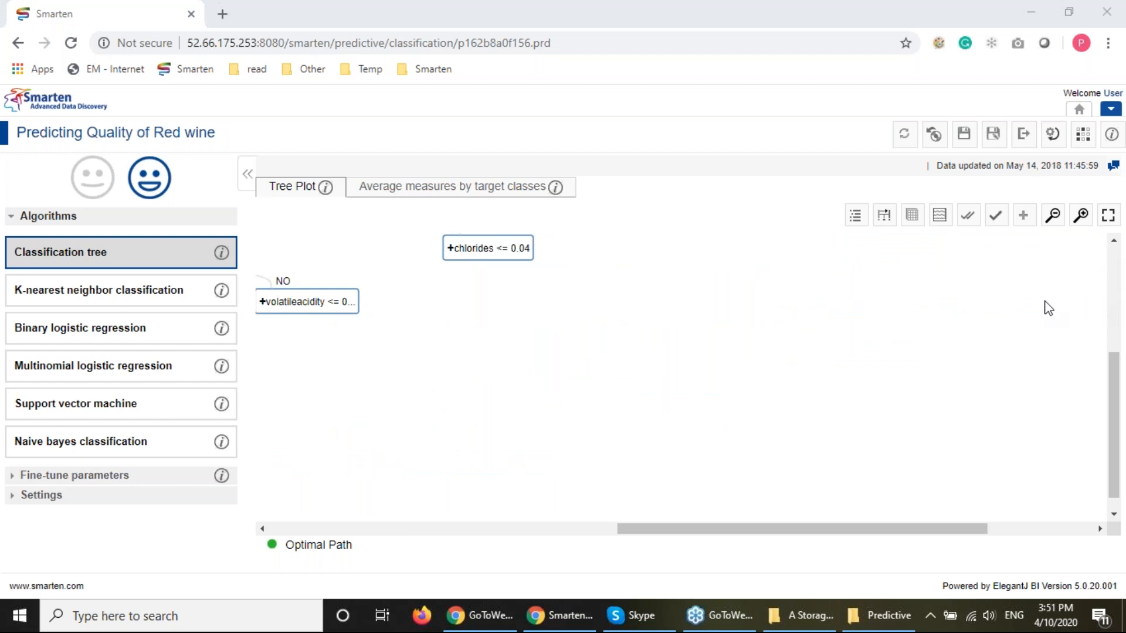
{"action": "left_click_drag", "start_coordinate": [1115, 359], "coordinate": [1124, 238]}
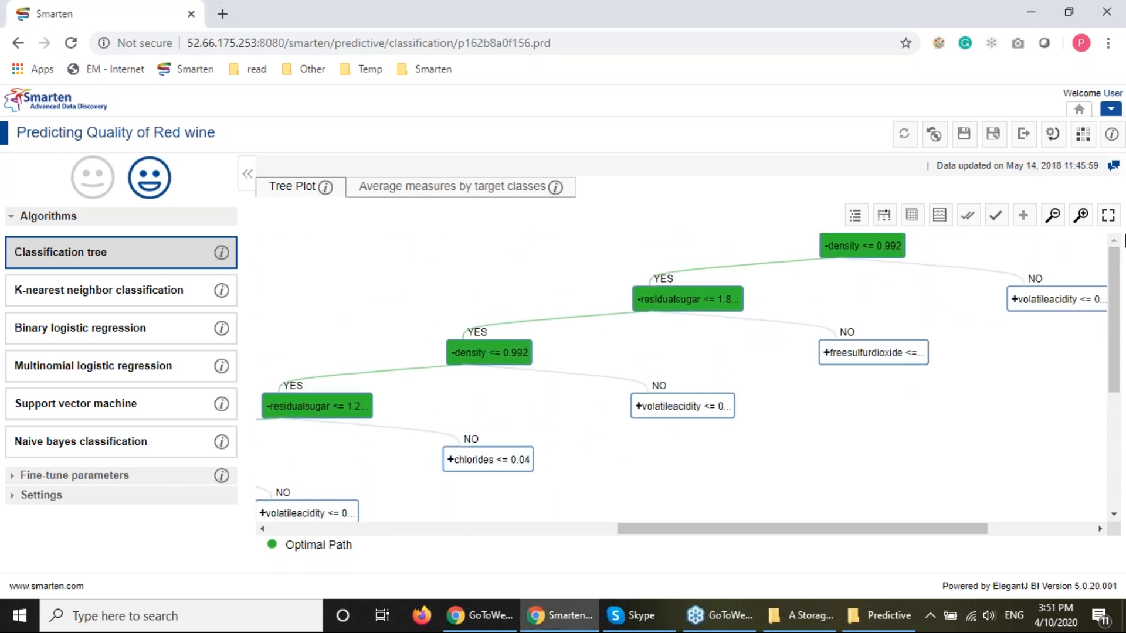
{"action": "left_click_drag", "start_coordinate": [794, 538], "coordinate": [852, 535]}
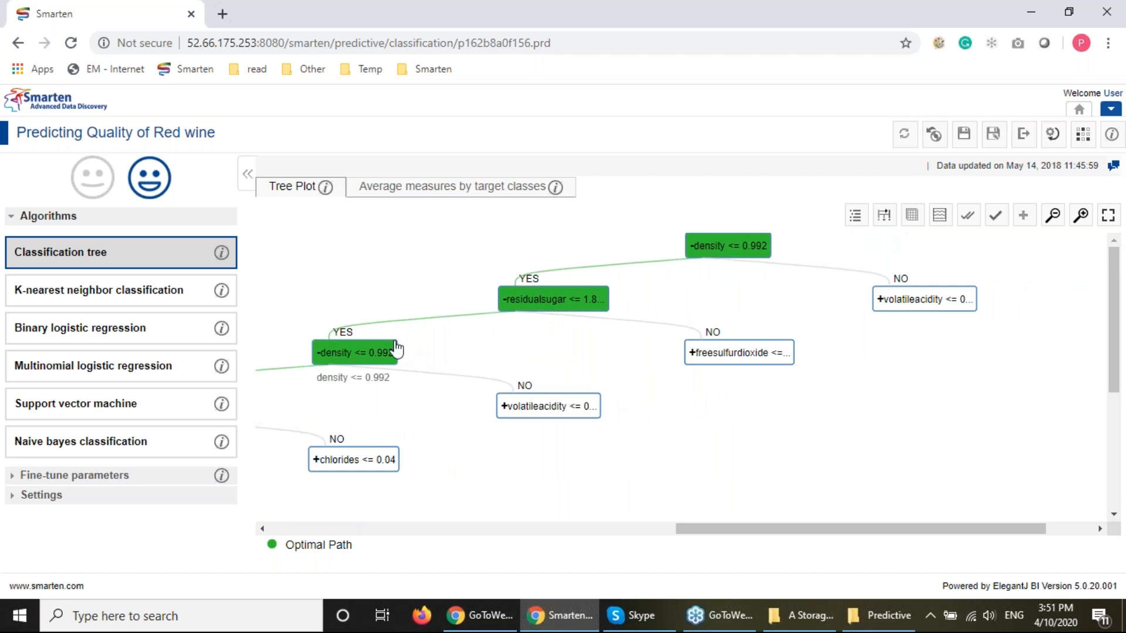
Expand the freesulfurdioxide, sulphates and fixedacidity nodes of the tree and trace the decision path to the High:100% leaf
{"action": "left_click", "coordinate": [710, 361]}
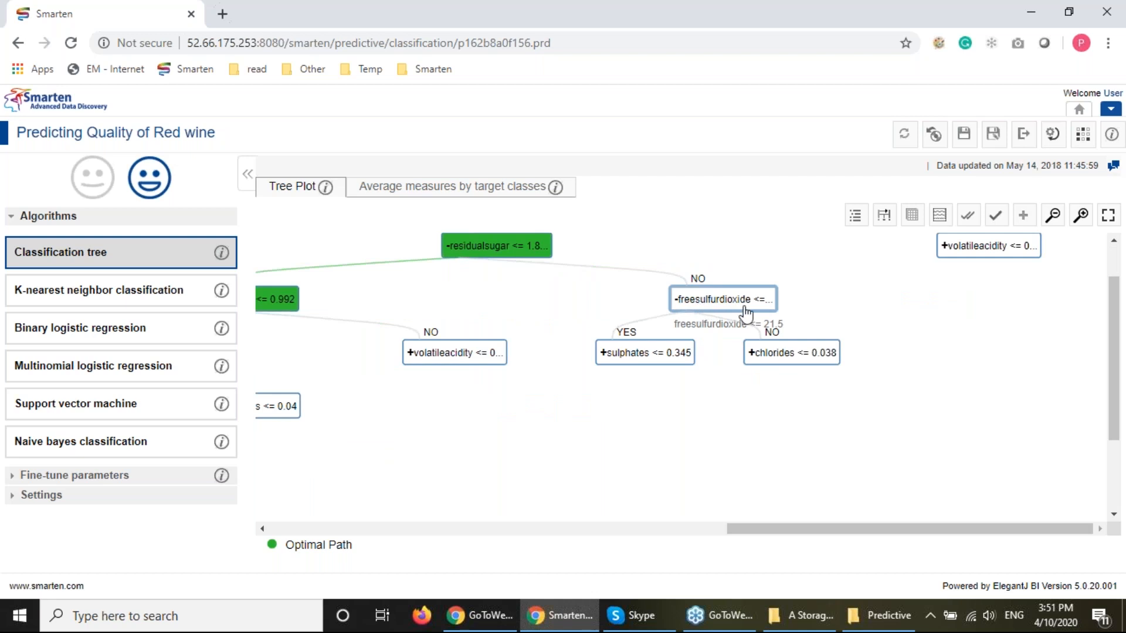
{"action": "left_click", "coordinate": [648, 366]}
{"action": "left_click", "coordinate": [444, 384]}
{"action": "left_click_drag", "start_coordinate": [793, 531], "coordinate": [643, 529]}
{"action": "left_click_drag", "start_coordinate": [1116, 334], "coordinate": [1115, 282]}
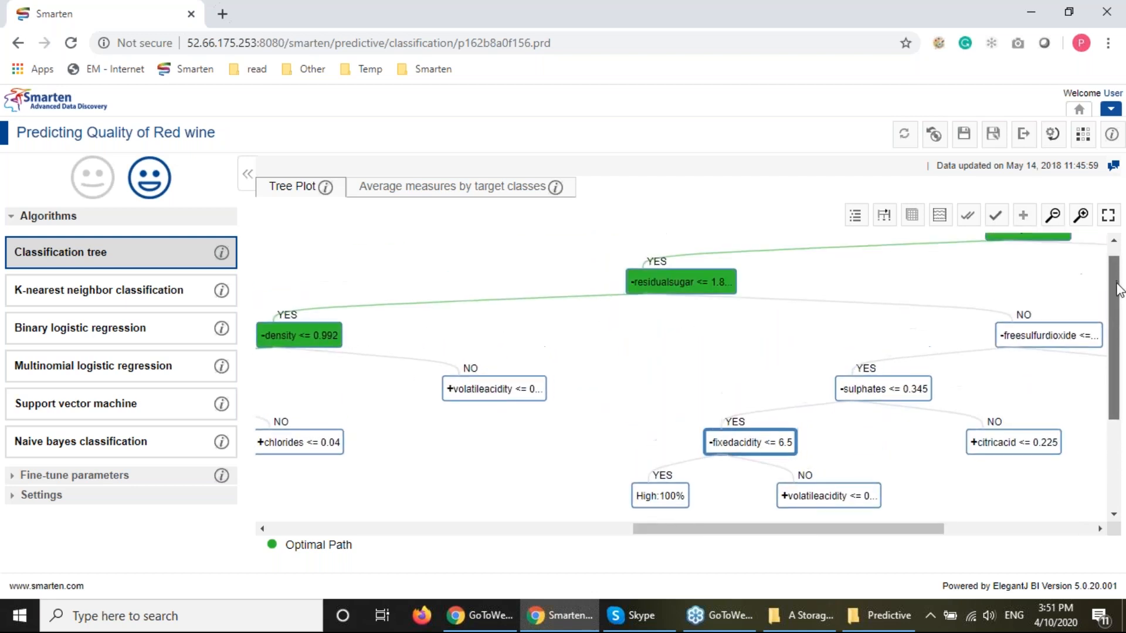
{"action": "left_click", "coordinate": [657, 499]}
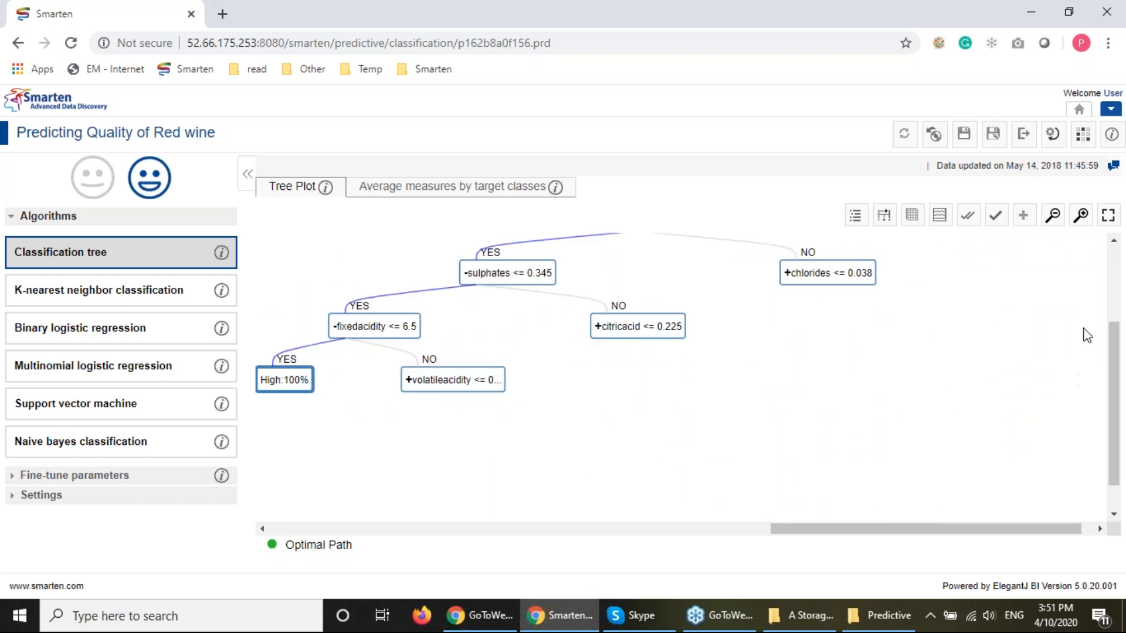
{"action": "scroll", "coordinate": [1118, 345], "scroll_direction": "up", "scroll_amount": 3}
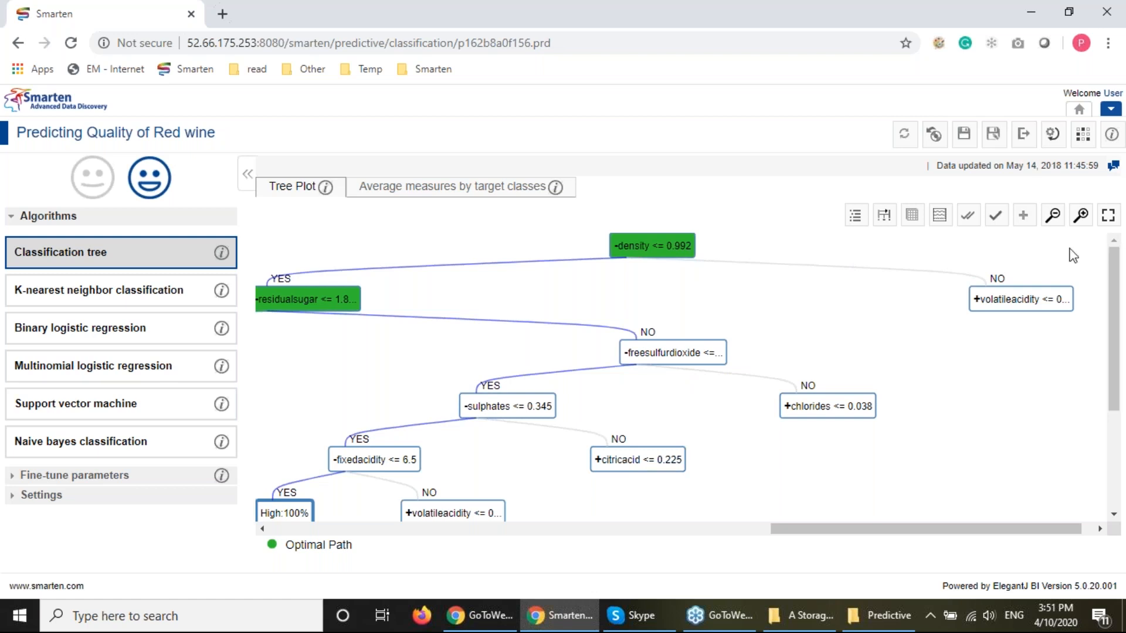
Review the input fields for applying the red wine model, cancel without entering values, and return to the home page
{"action": "left_click", "coordinate": [997, 216]}
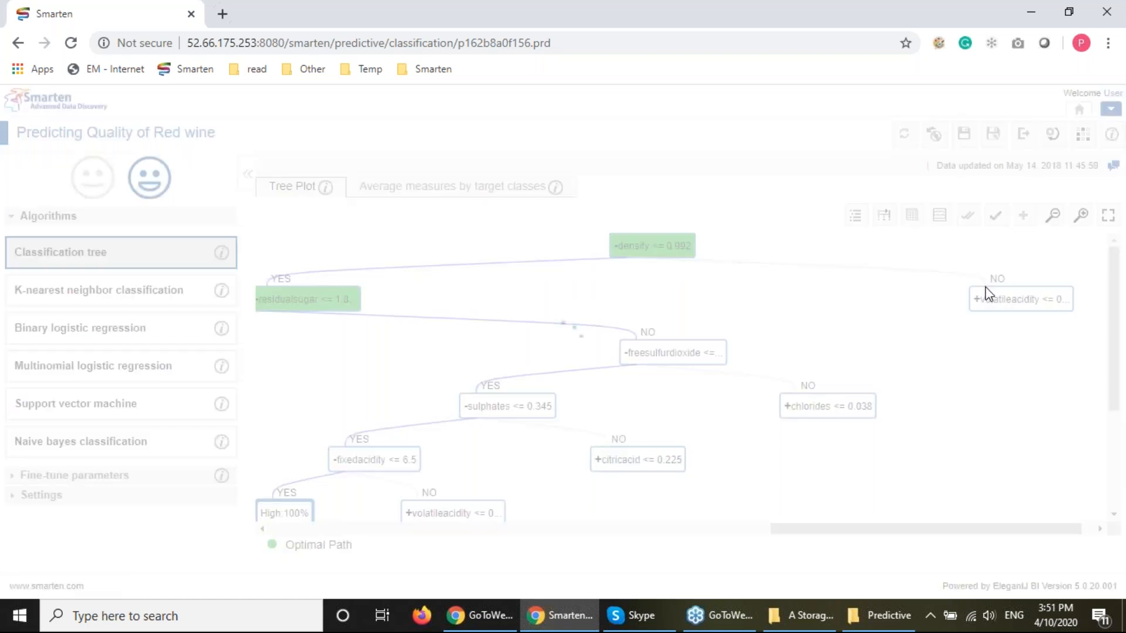
{"action": "left_click", "coordinate": [592, 266]}
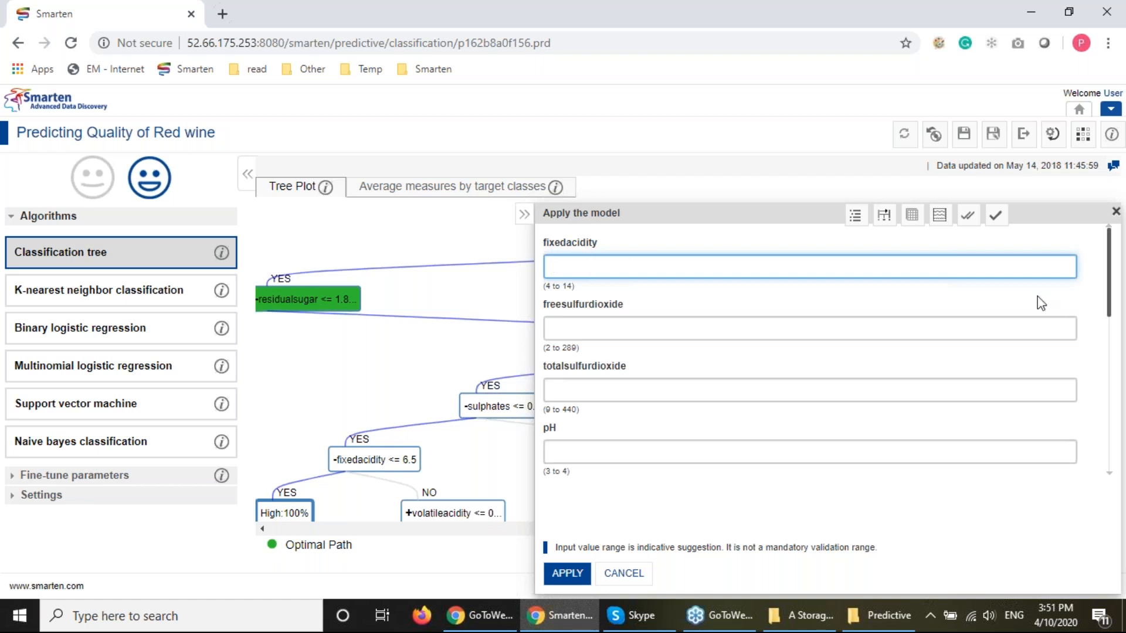
{"action": "left_click_drag", "start_coordinate": [1110, 285], "coordinate": [1108, 441]}
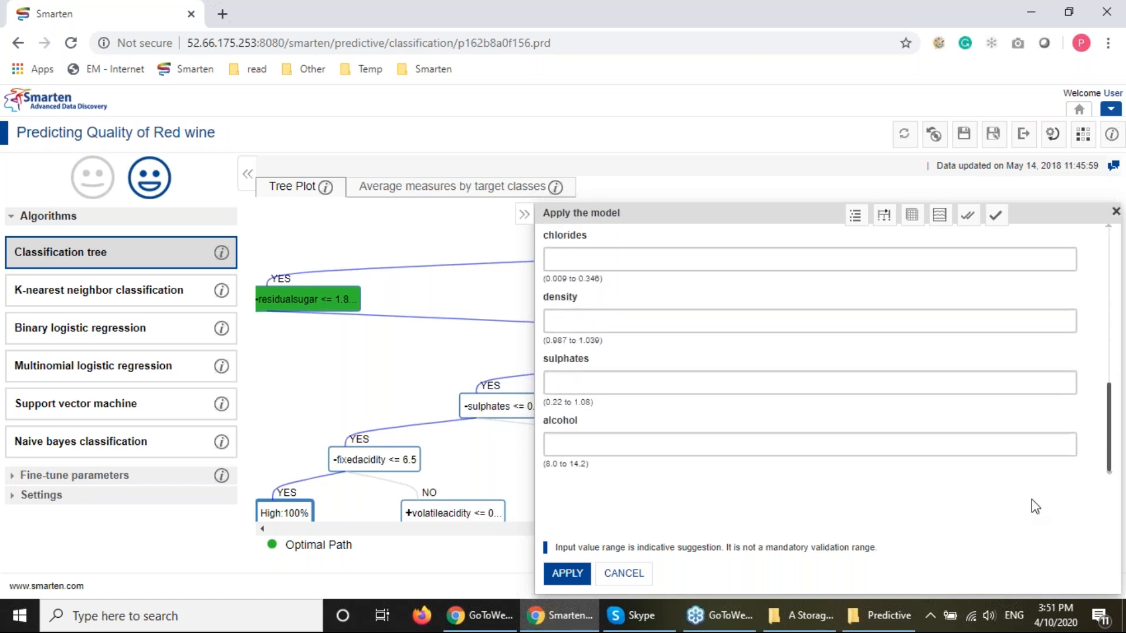
{"action": "left_click", "coordinate": [623, 573]}
{"action": "left_click_drag", "start_coordinate": [777, 530], "coordinate": [651, 530]}
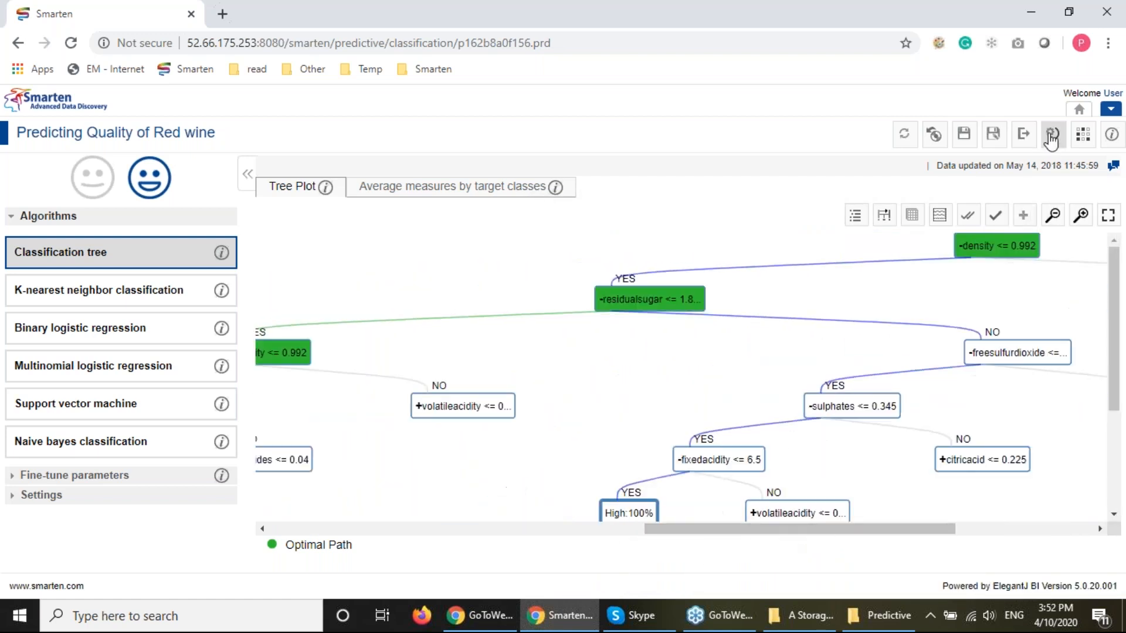
{"action": "left_click", "coordinate": [1079, 111]}
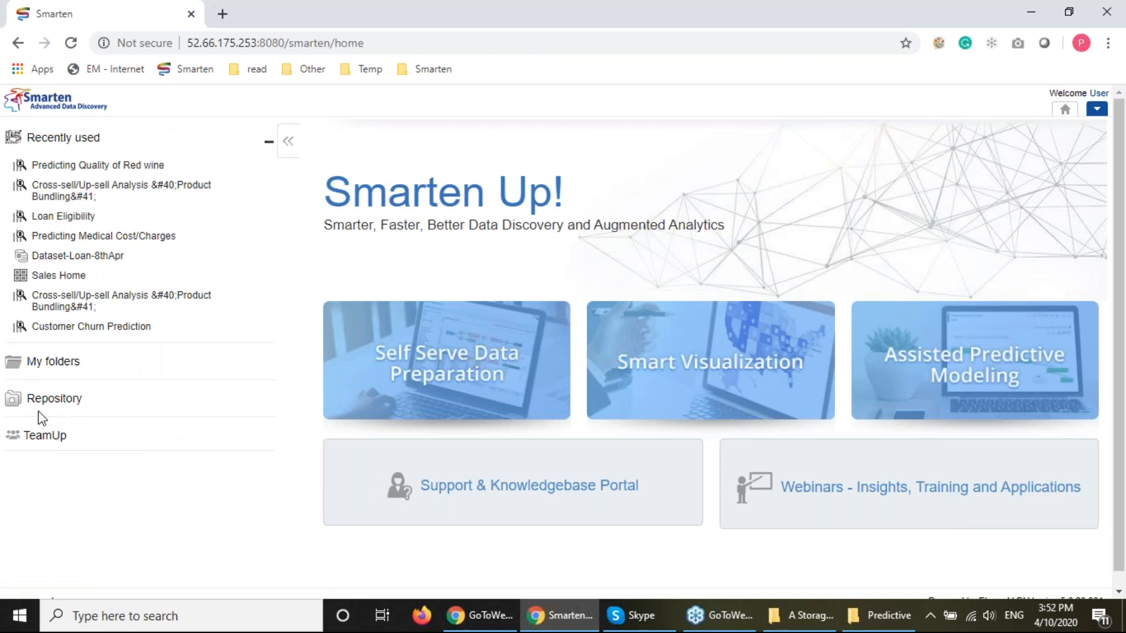
Open the Campaign Optimization model from the SmartenInsight subfolder of the repository's Predictive Analytics folder
{"action": "left_click", "coordinate": [49, 409]}
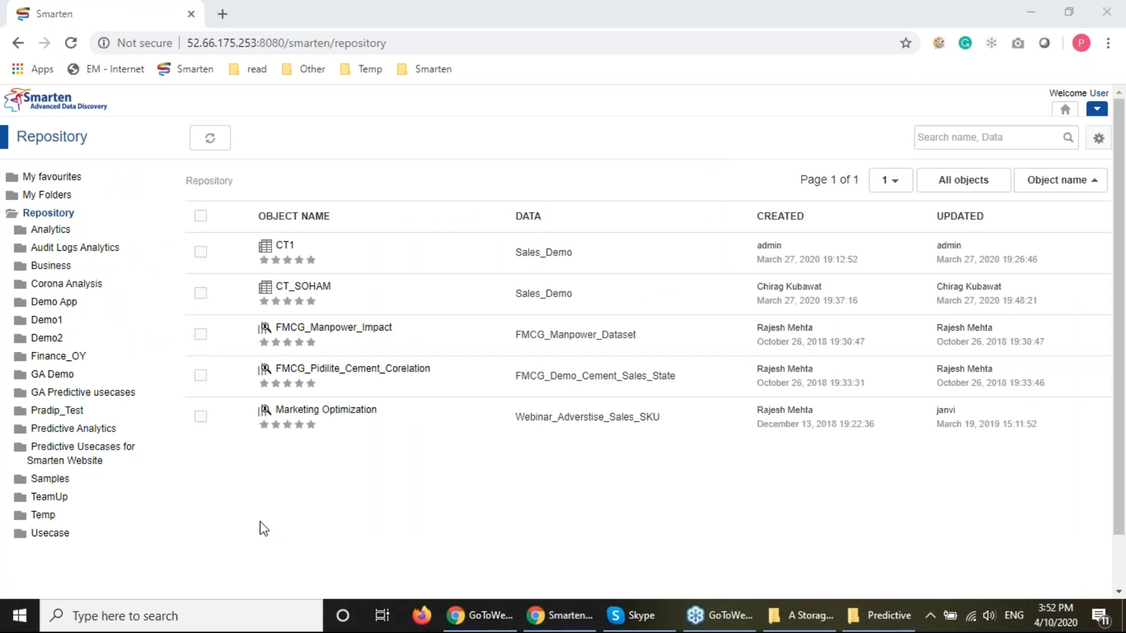
{"action": "left_click", "coordinate": [71, 428]}
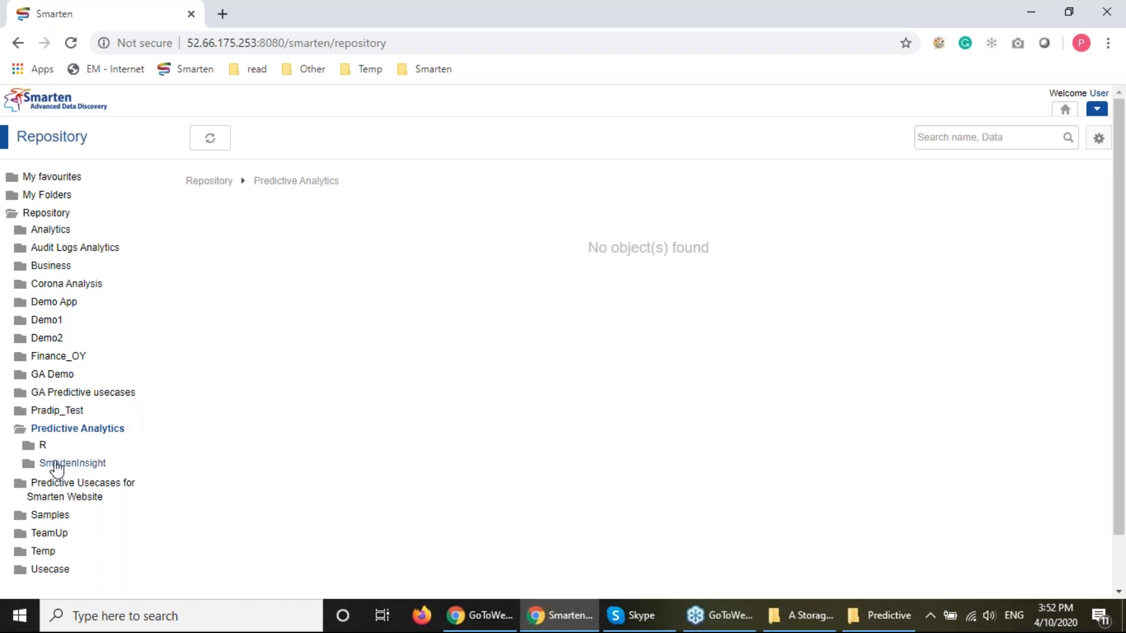
{"action": "left_click", "coordinate": [56, 464]}
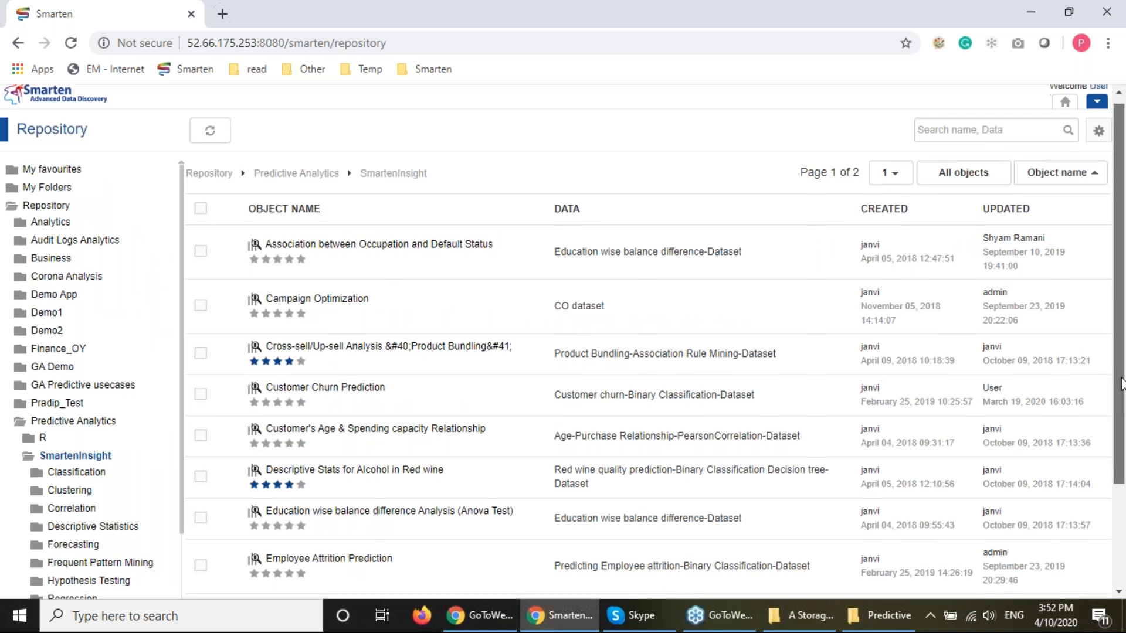
{"action": "left_click_drag", "start_coordinate": [1120, 369], "coordinate": [1121, 425]}
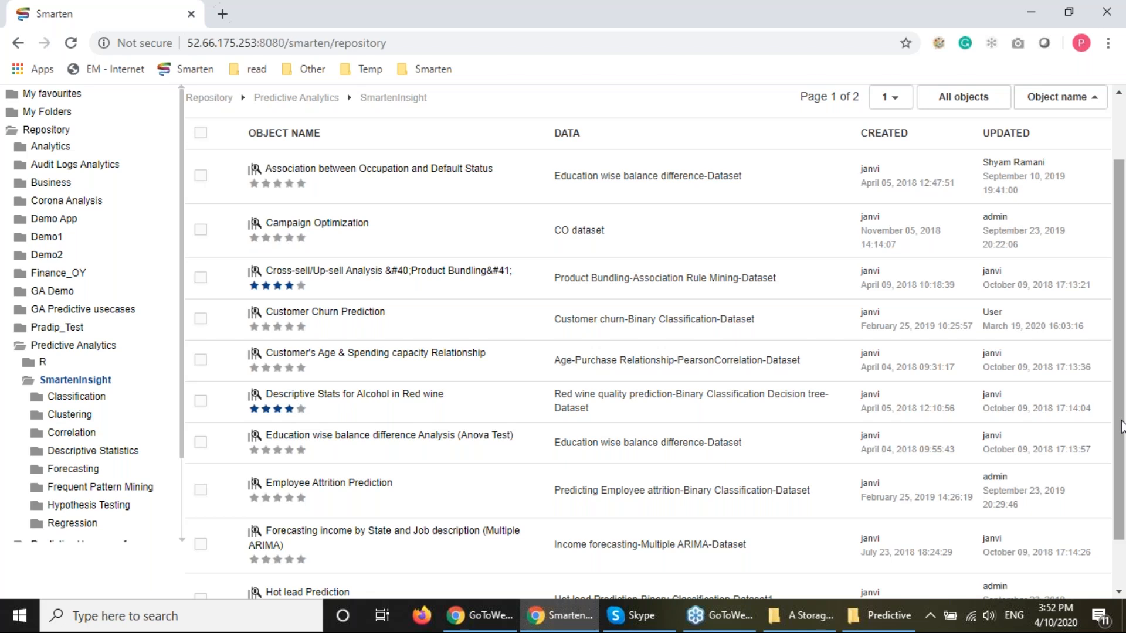
{"action": "scroll", "coordinate": [465, 420], "scroll_direction": "down", "scroll_amount": 1}
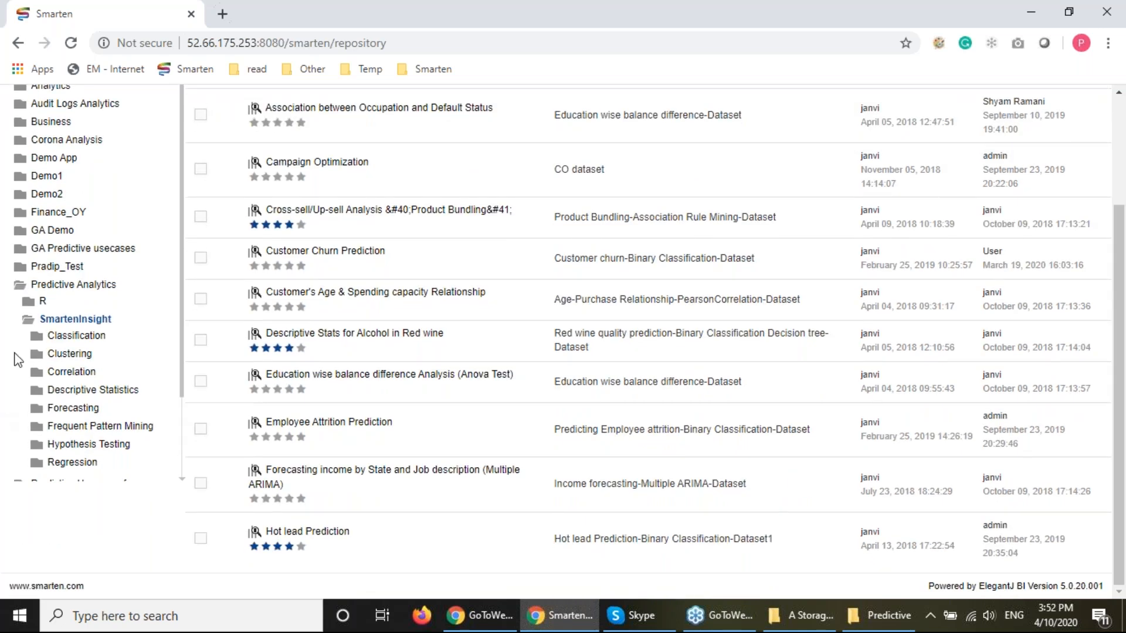
{"action": "left_click_drag", "start_coordinate": [1120, 418], "coordinate": [1118, 360]}
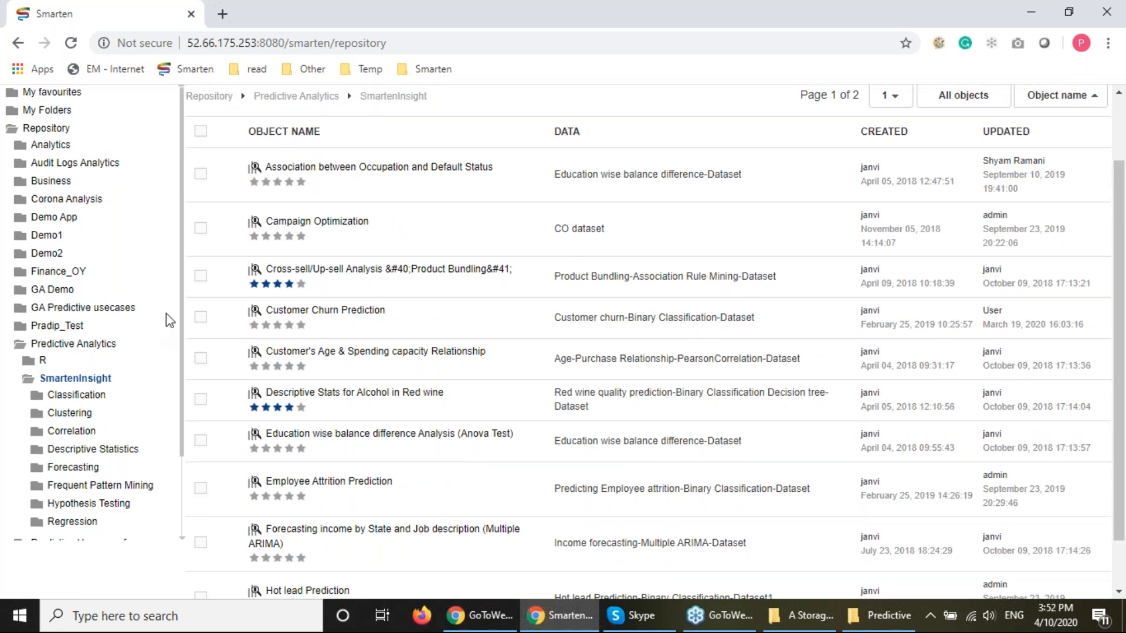
{"action": "left_click", "coordinate": [327, 222]}
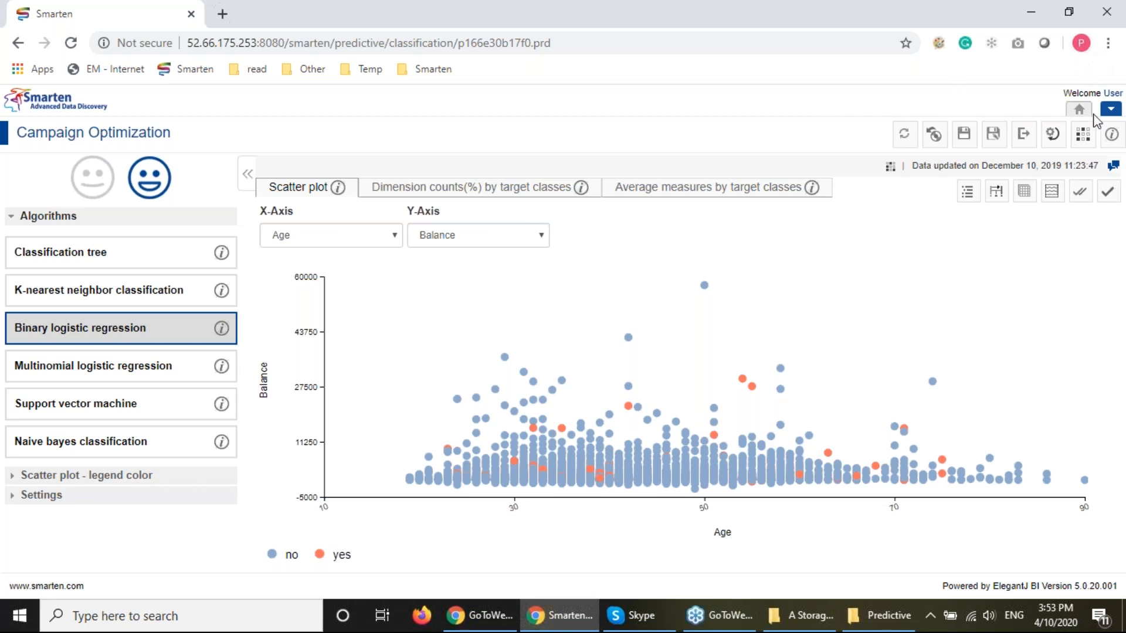
{"action": "left_click", "coordinate": [1124, 263]}
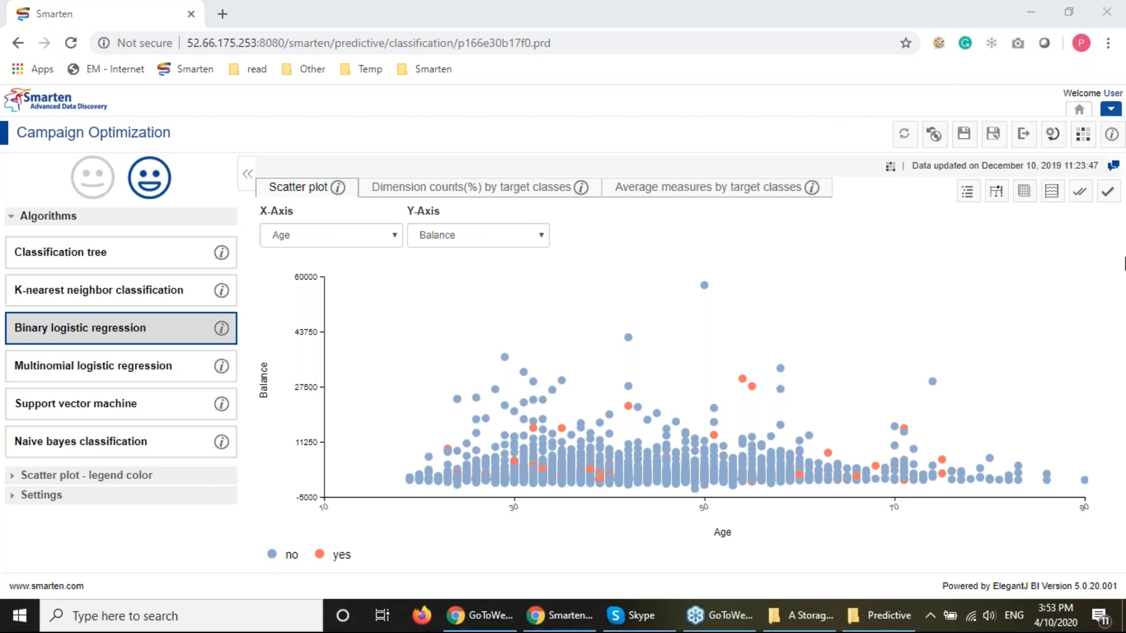
Start applying the campaign model with Job management, Marital_Status married and education graduation
{"action": "left_click", "coordinate": [1107, 192]}
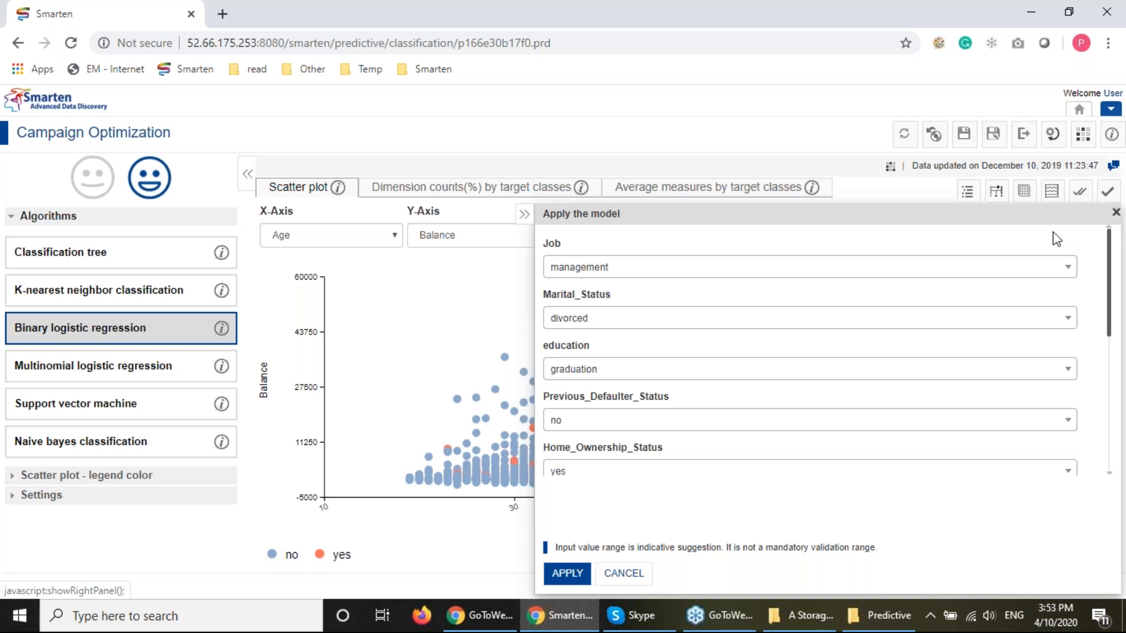
{"action": "left_click", "coordinate": [604, 268]}
{"action": "left_click", "coordinate": [601, 330]}
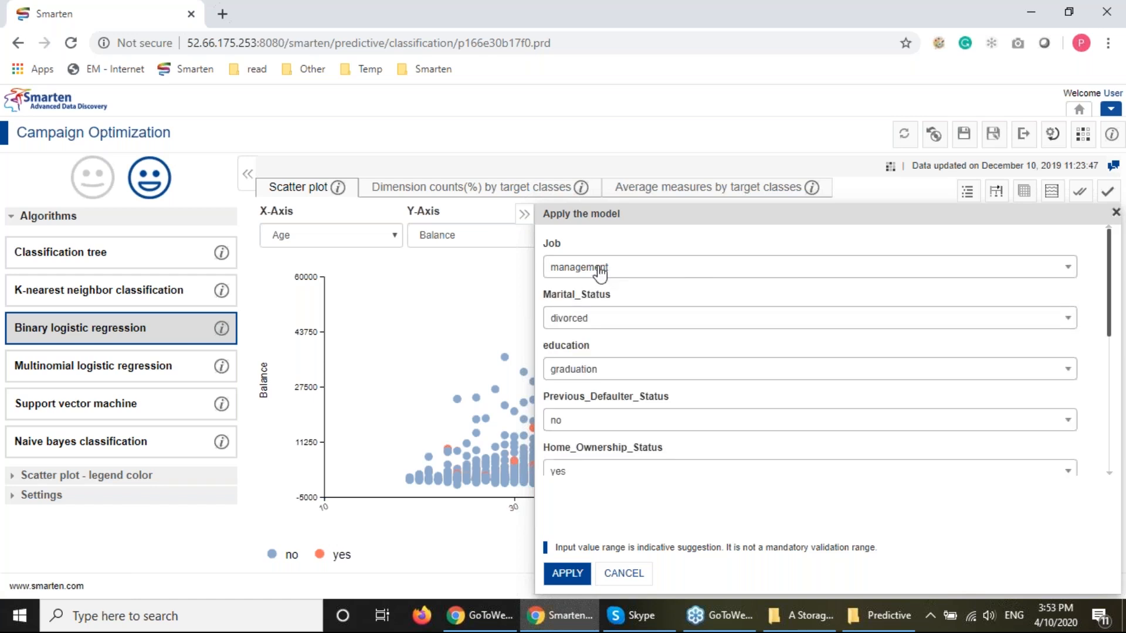
{"action": "left_click", "coordinate": [597, 320]}
{"action": "left_click", "coordinate": [599, 387]}
{"action": "left_click", "coordinate": [607, 372]}
{"action": "left_click", "coordinate": [592, 425]}
{"action": "left_click_drag", "start_coordinate": [1109, 270], "coordinate": [1106, 355]}
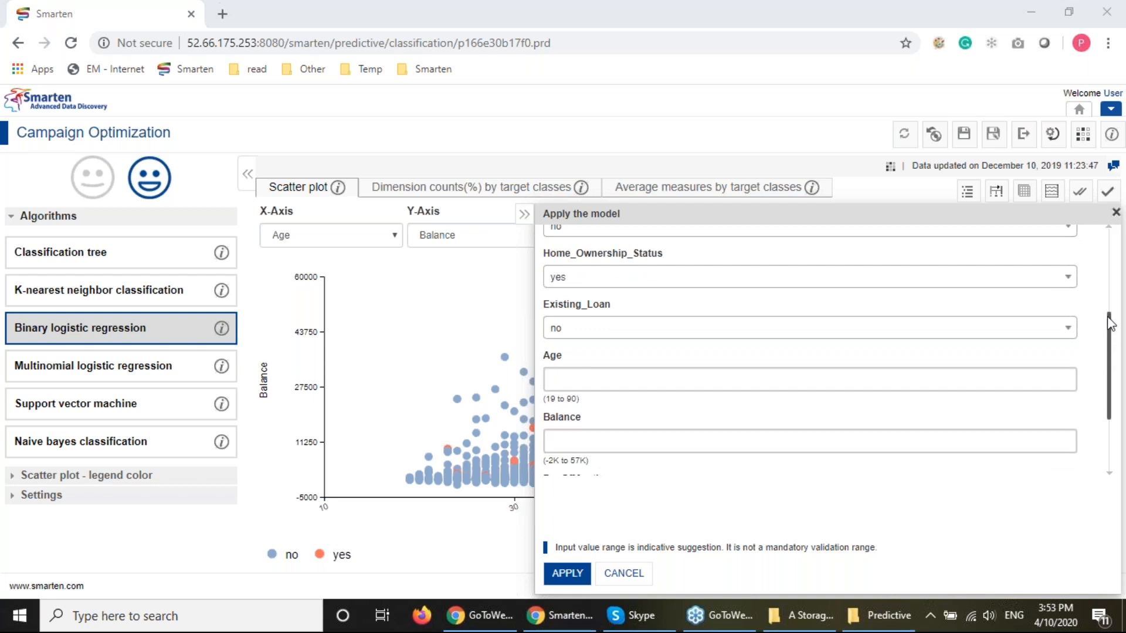
{"action": "left_click", "coordinate": [1110, 229]}
{"action": "left_click", "coordinate": [1109, 229]}
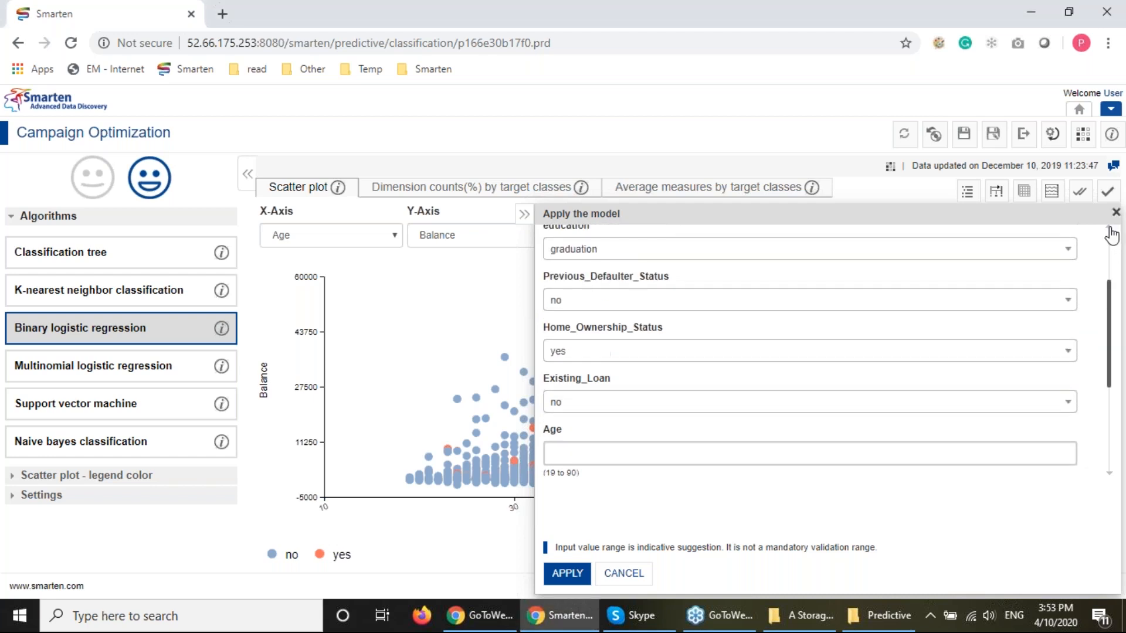
Set Previous_Defaulter_Status to no, Home_Ownership_Status and Existing_Loan to yes, and Age to 41
{"action": "left_click", "coordinate": [644, 300]}
{"action": "left_click", "coordinate": [590, 362]}
{"action": "left_click", "coordinate": [587, 351]}
{"action": "left_click", "coordinate": [588, 417]}
{"action": "left_click", "coordinate": [592, 406]}
{"action": "left_click", "coordinate": [578, 485]}
{"action": "left_click", "coordinate": [618, 453]}
{"action": "type", "text": "41"}
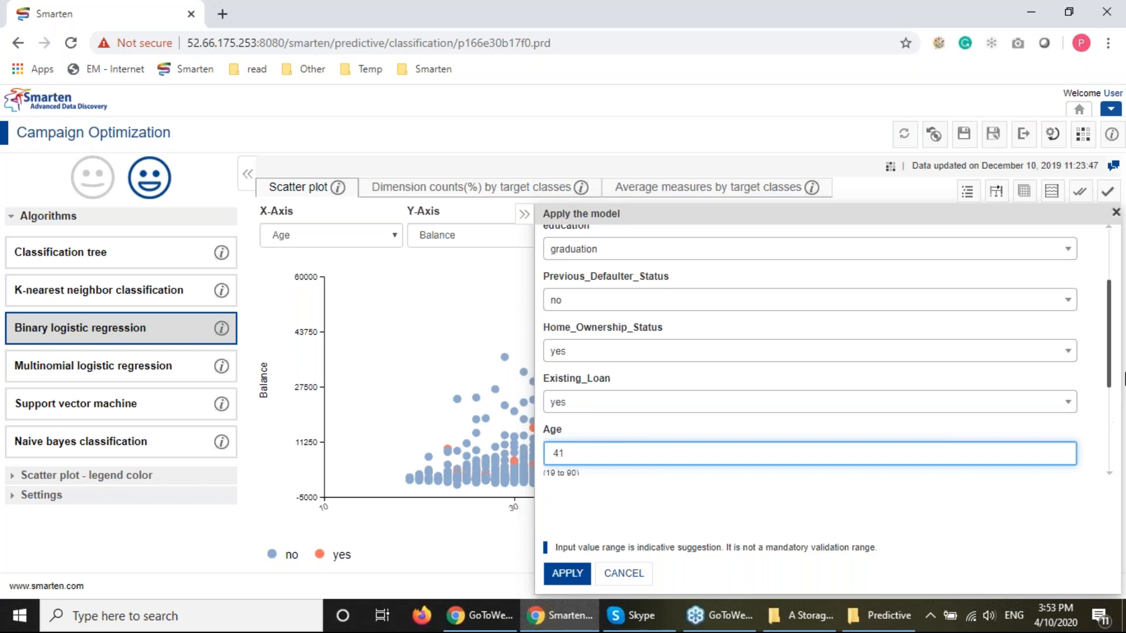
Enter DayOfMonth 5, Days_Since_Last_Email 30 and Balance 200000, and apply the campaign model to get the prediction
{"action": "scroll", "coordinate": [1110, 389], "scroll_direction": "down", "scroll_amount": 1}
{"action": "scroll", "coordinate": [1110, 388], "scroll_direction": "down", "scroll_amount": 3}
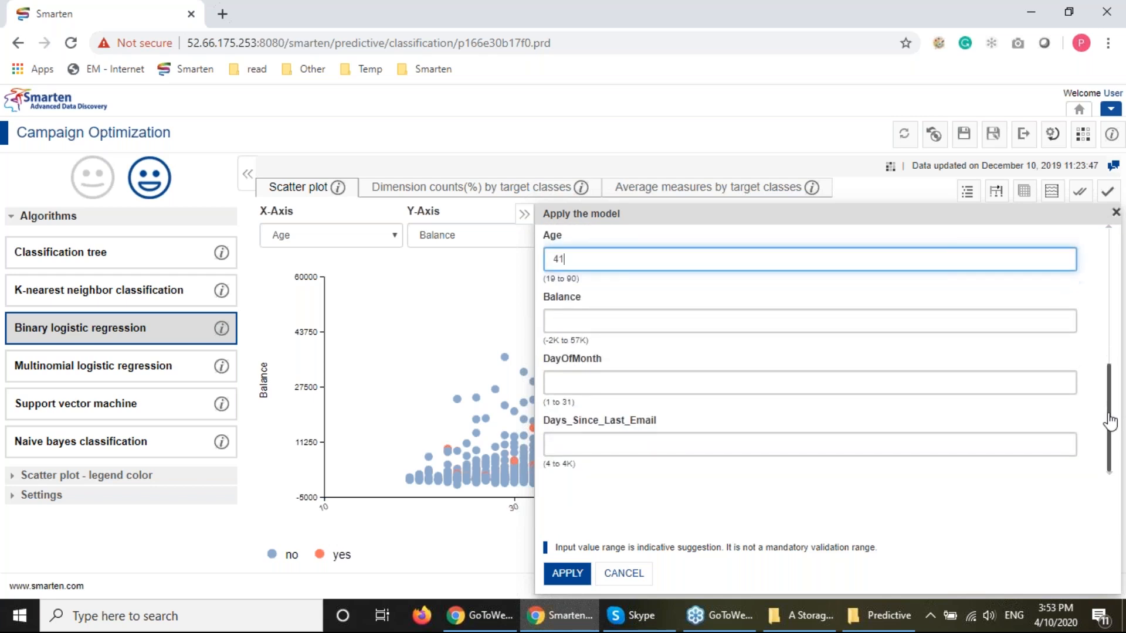
{"action": "left_click", "coordinate": [615, 383]}
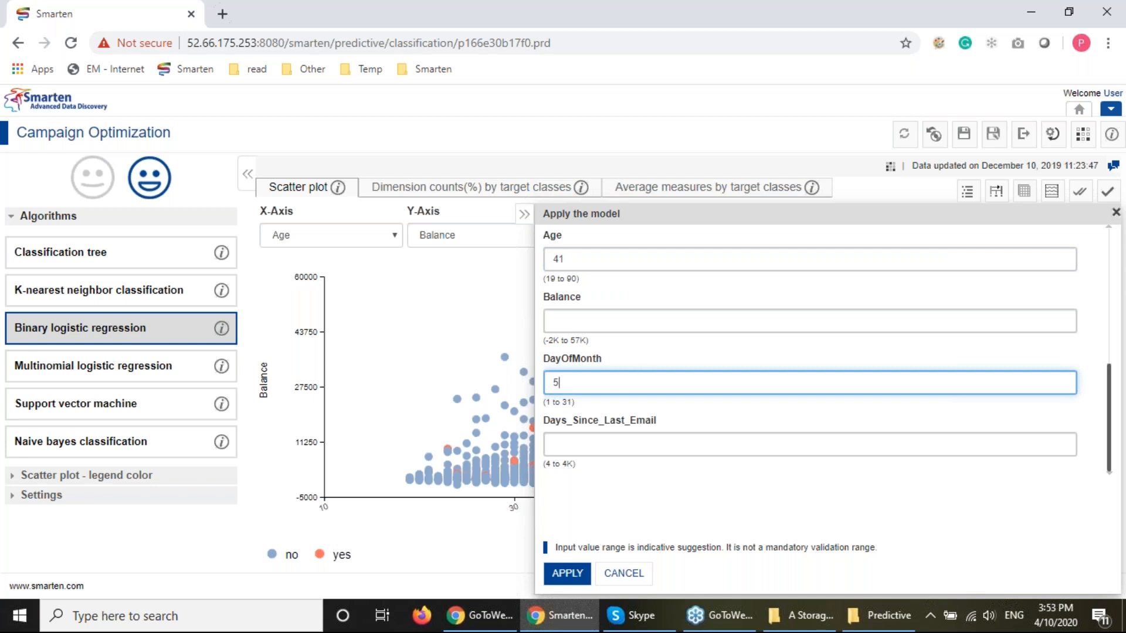
{"action": "left_click", "coordinate": [584, 445]}
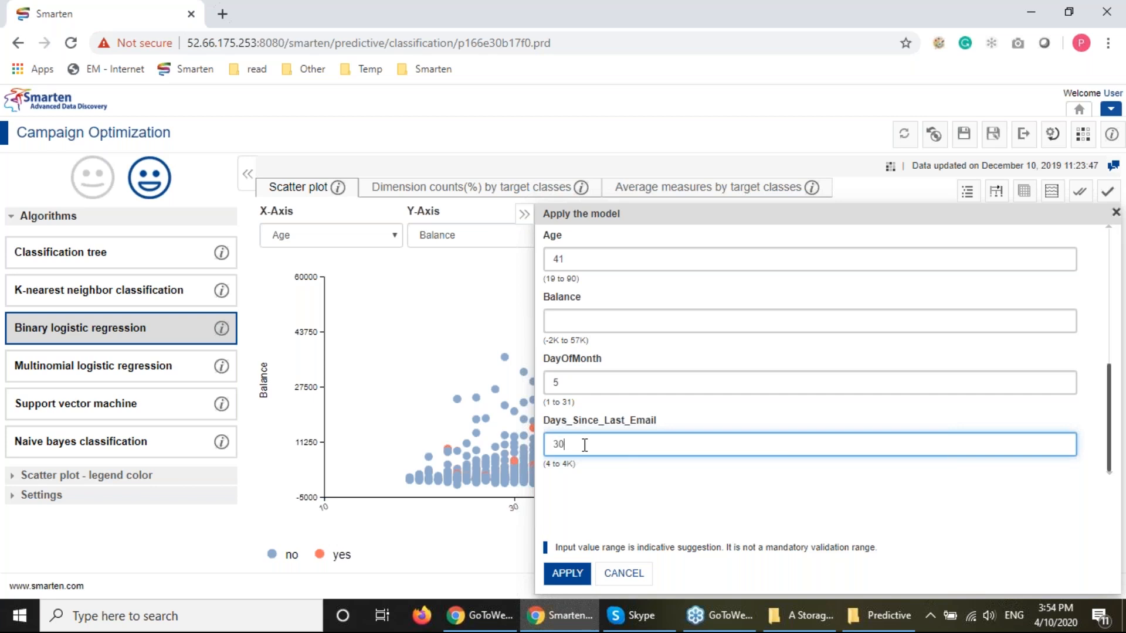
{"action": "left_click", "coordinate": [567, 575]}
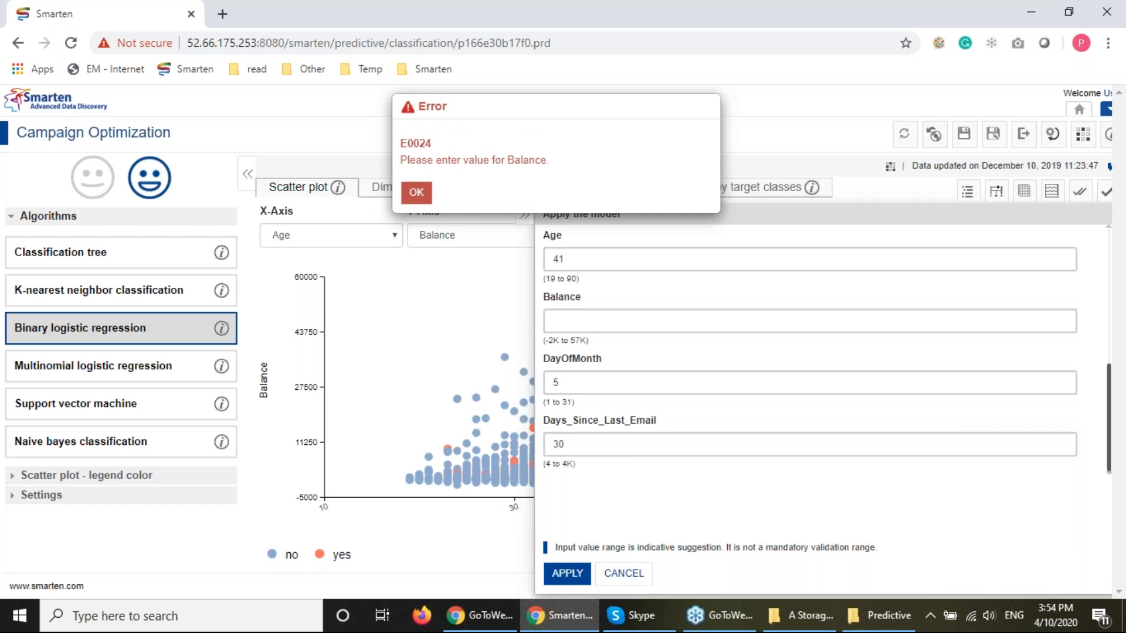
{"action": "left_click", "coordinate": [417, 194]}
{"action": "left_click", "coordinate": [581, 321]}
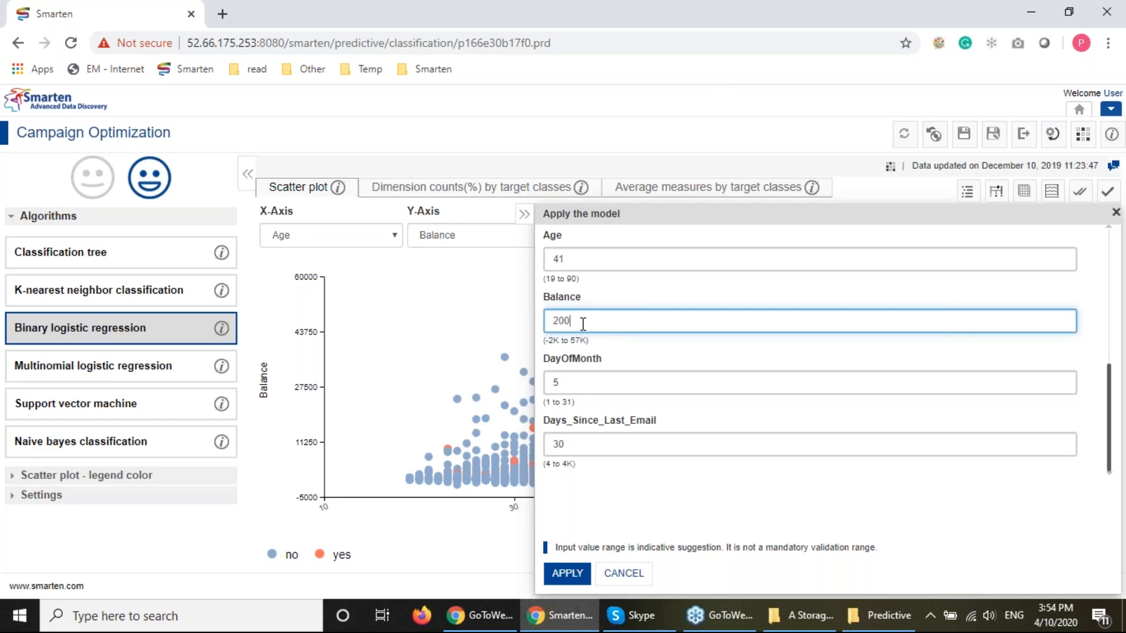
{"action": "type", "text": "200000"}
{"action": "left_click", "coordinate": [579, 581]}
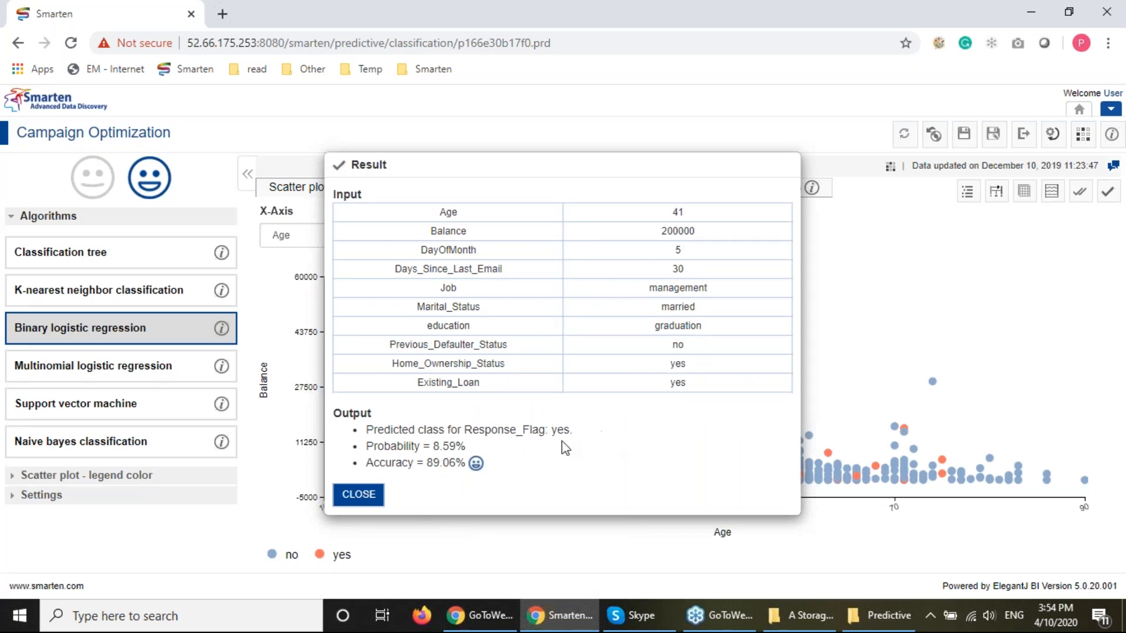
Examine the predicted probability in the campaign result, close the result and return to the repository
{"action": "left_click_drag", "start_coordinate": [437, 448], "coordinate": [494, 453]}
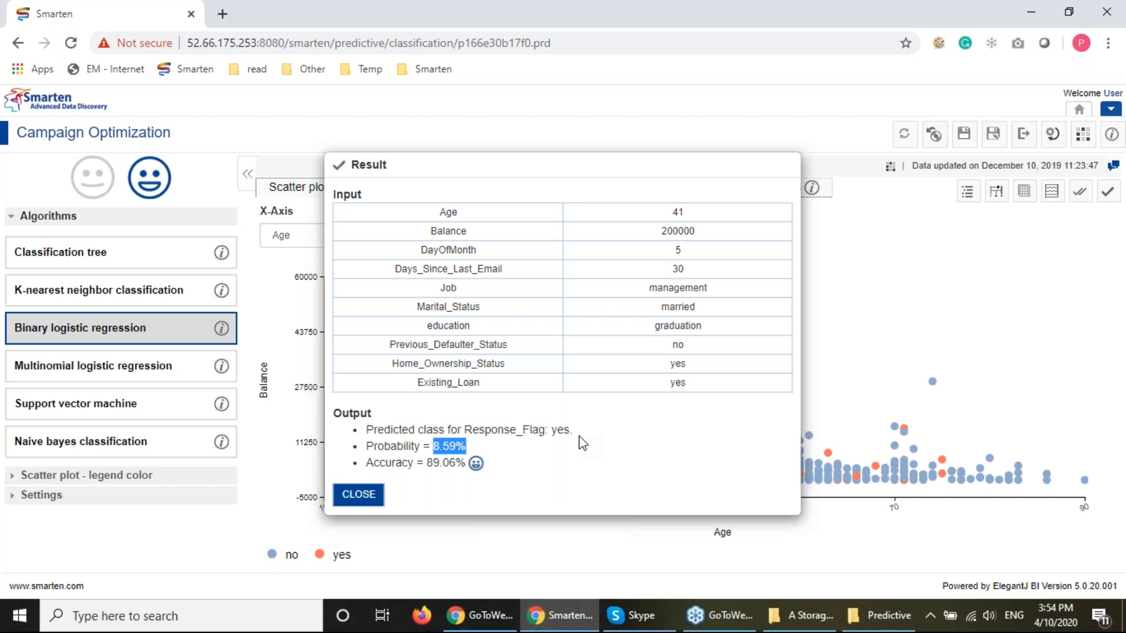
{"action": "left_click", "coordinate": [366, 495]}
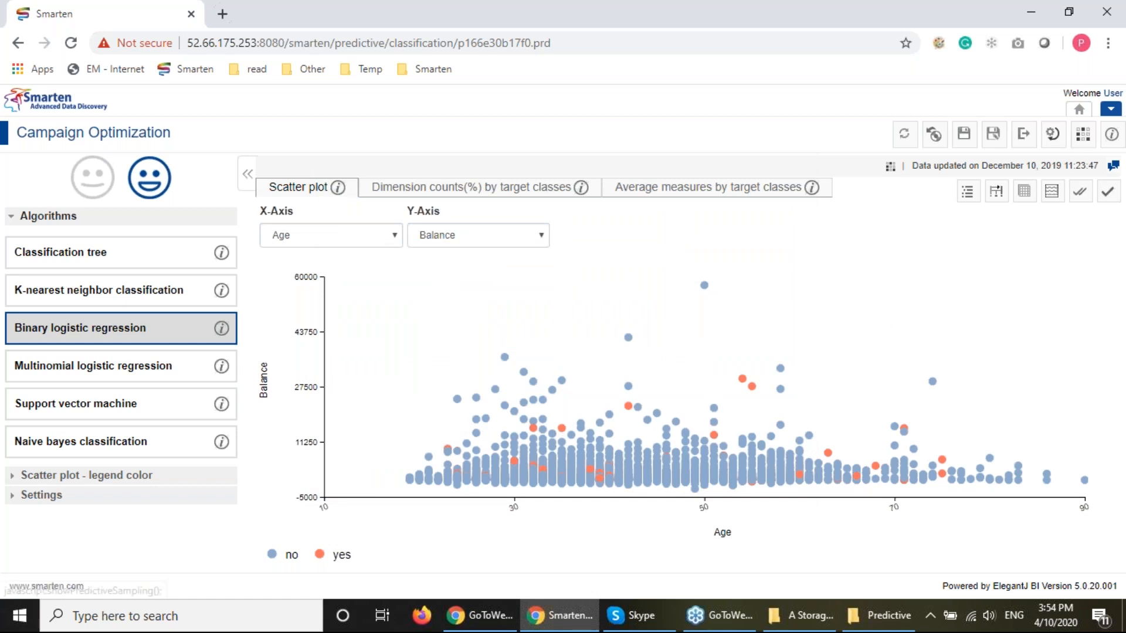
{"action": "left_click", "coordinate": [1076, 113]}
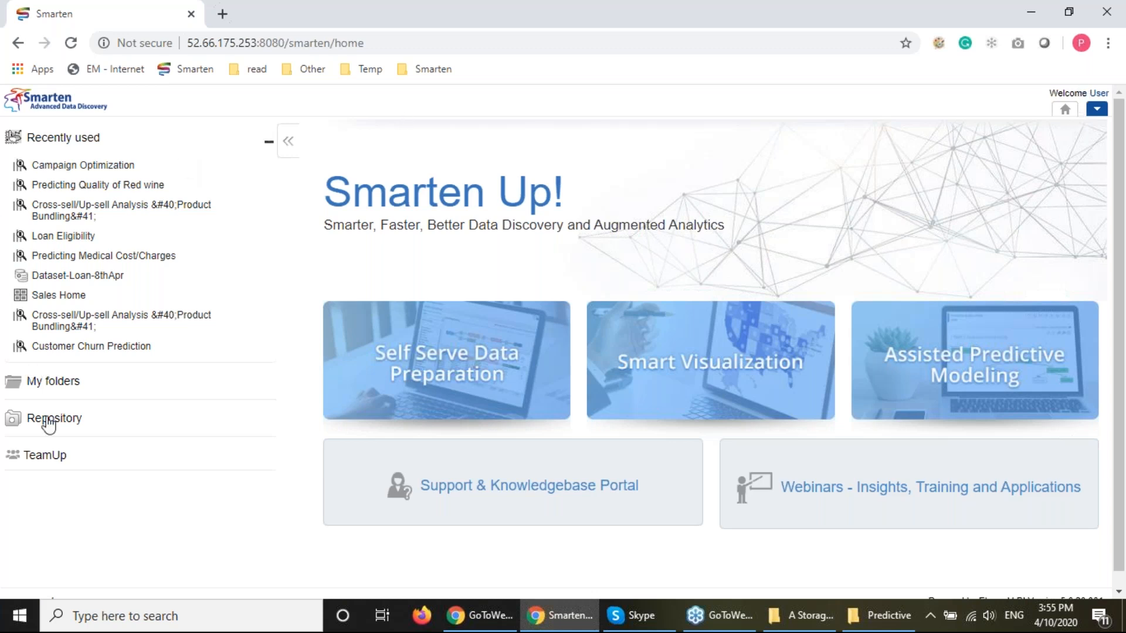
{"action": "left_click", "coordinate": [50, 424]}
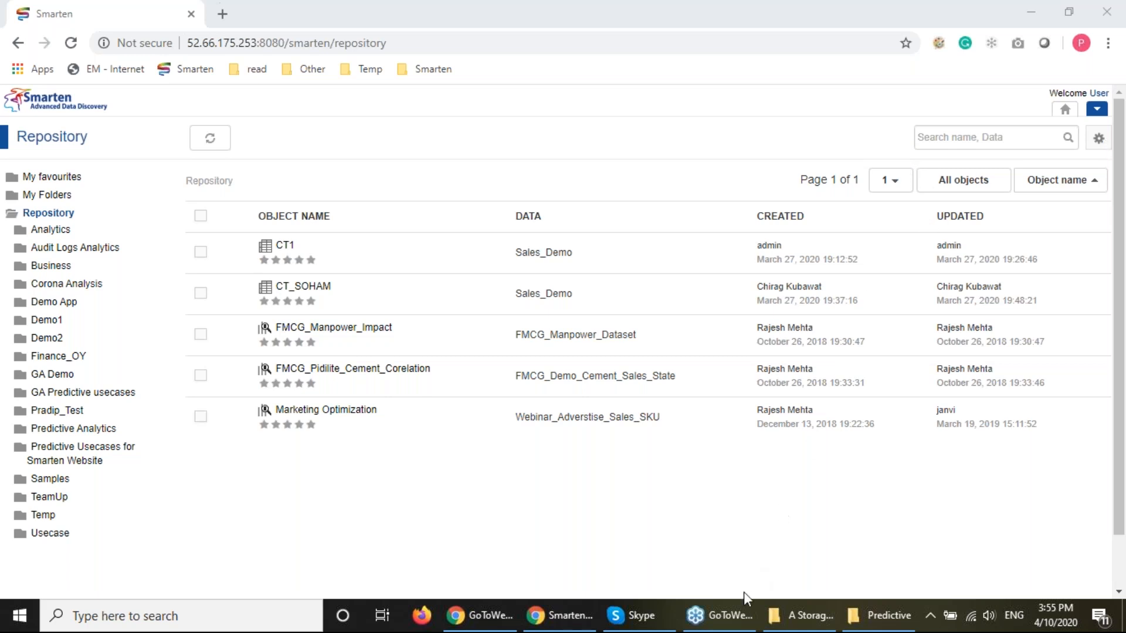
Switch to the Predictive folder and open "Customer Churn Assisted Predictive Analytics for Citzen Data Scientist using Smarten.pdf" full screen in Adobe Acrobat Reader DC
{"action": "left_click", "coordinate": [876, 618]}
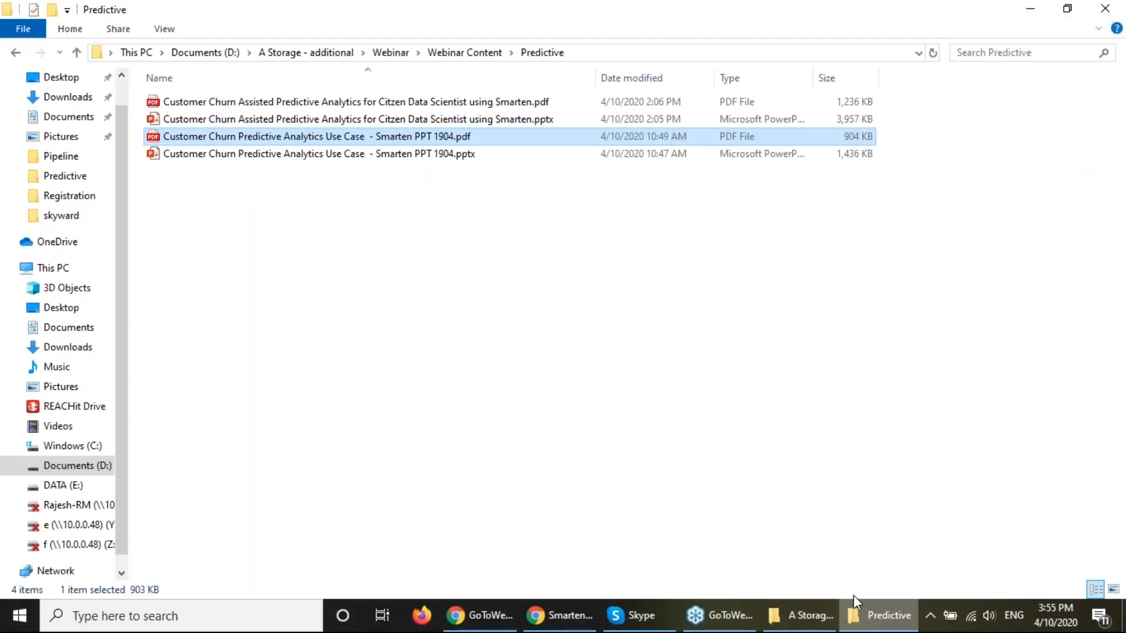
{"action": "left_click", "coordinate": [329, 255]}
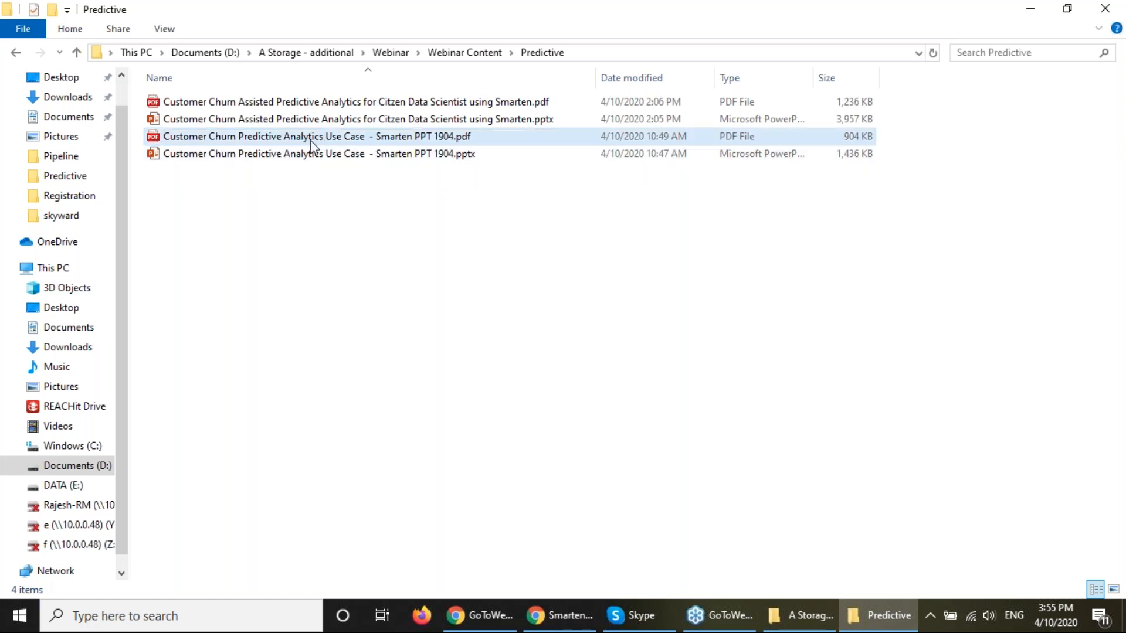
{"action": "right_click", "coordinate": [320, 106]}
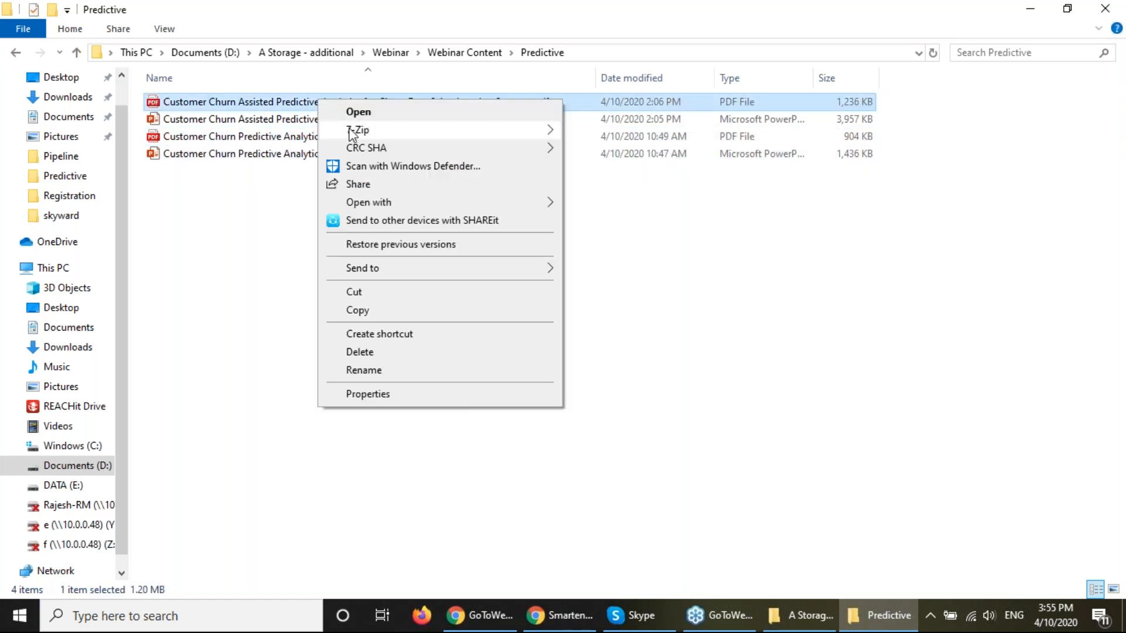
{"action": "mouse_move", "coordinate": [364, 202]}
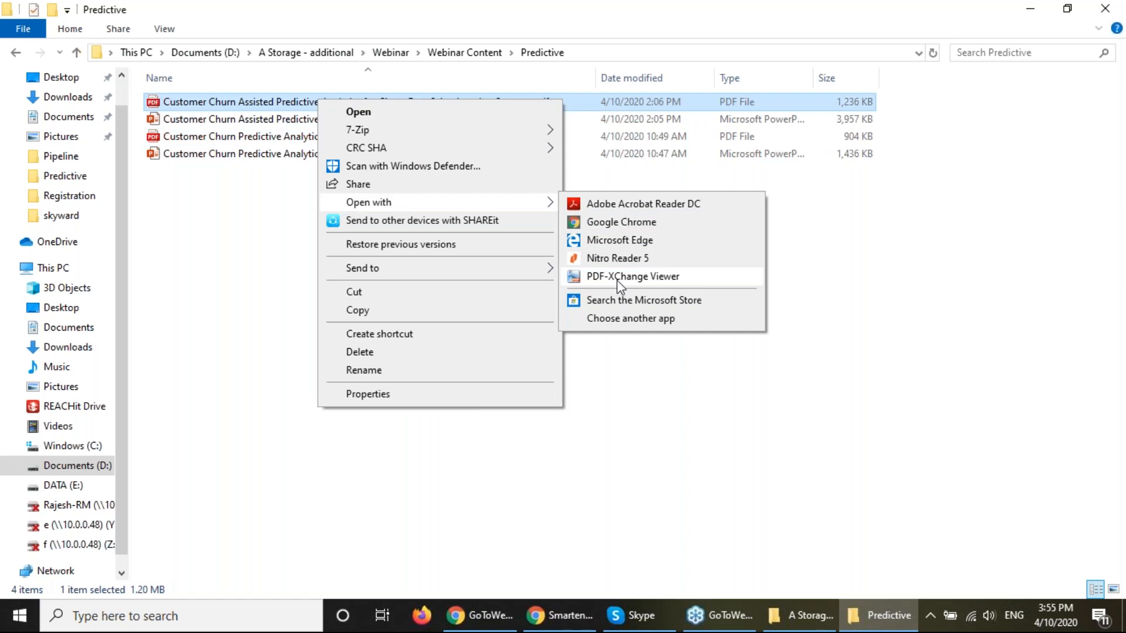
{"action": "left_click", "coordinate": [631, 206]}
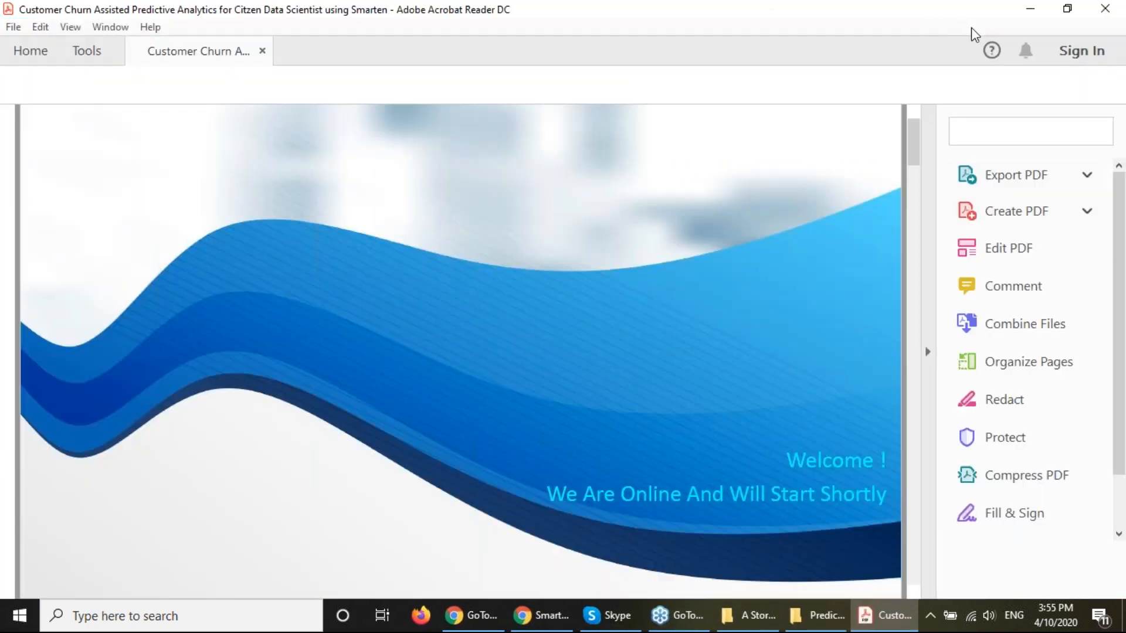
{"action": "key", "text": "ctrl+l"}
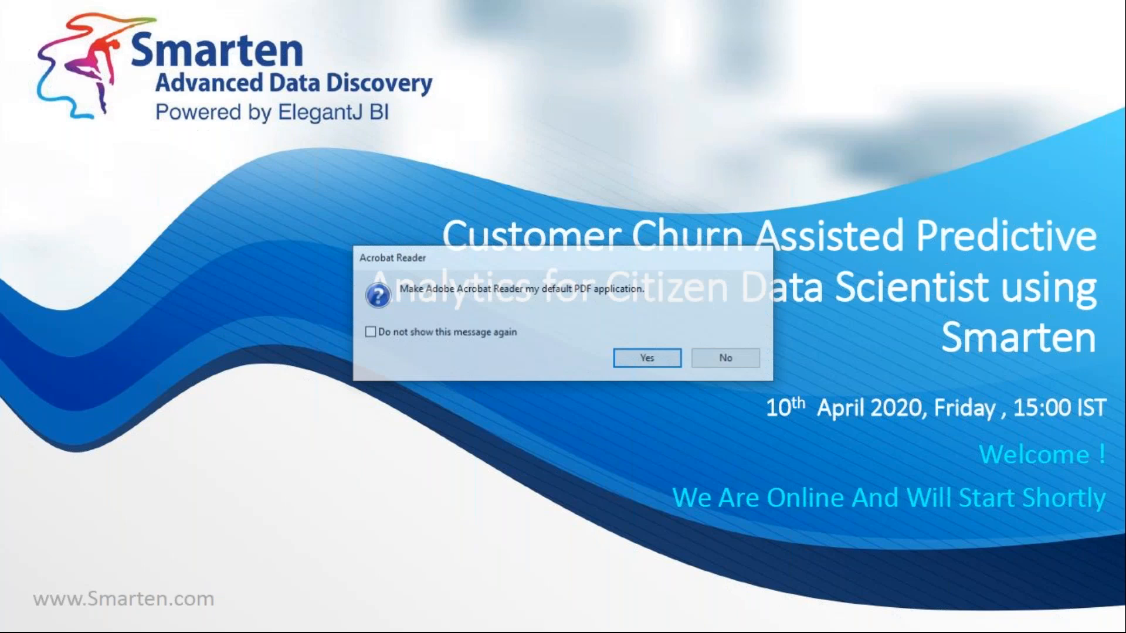
{"action": "left_click", "coordinate": [722, 362]}
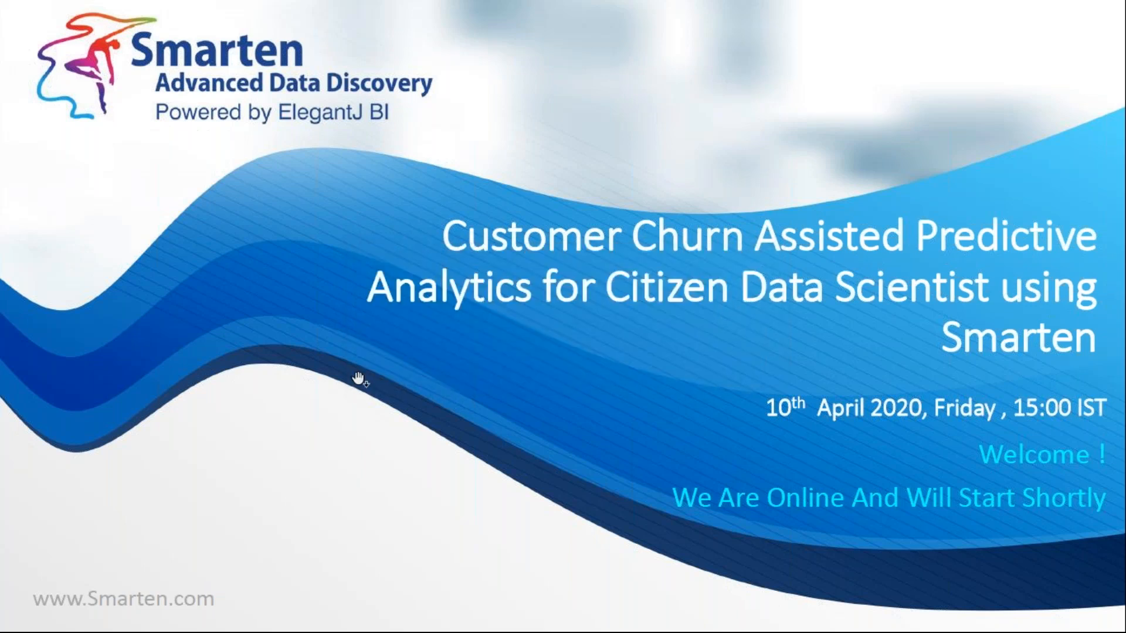
Advance the presentation from the title slide past the agenda to the Customer Churn Analytics use case's Influencing Factors slide
{"action": "key", "text": "Right"}
{"action": "key", "text": "Right"}
{"action": "key", "text": "Right"}
{"action": "key", "text": "Right"}
{"action": "key", "text": "Right"}
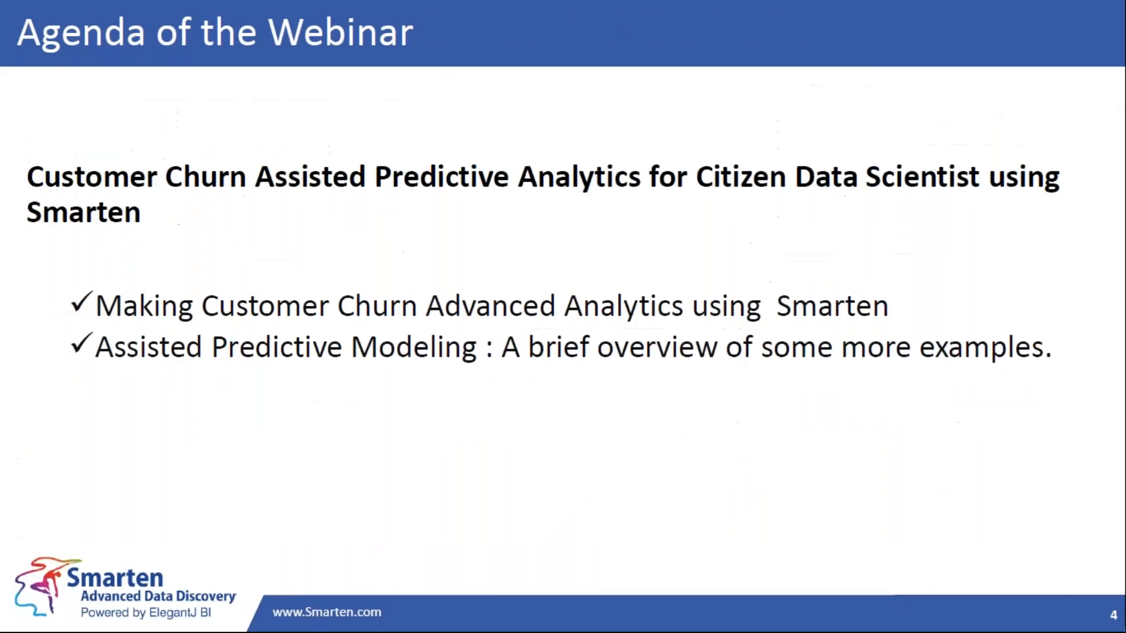
{"action": "key", "text": "Right"}
{"action": "key", "text": "Right"}
{"action": "key", "text": "Right"}
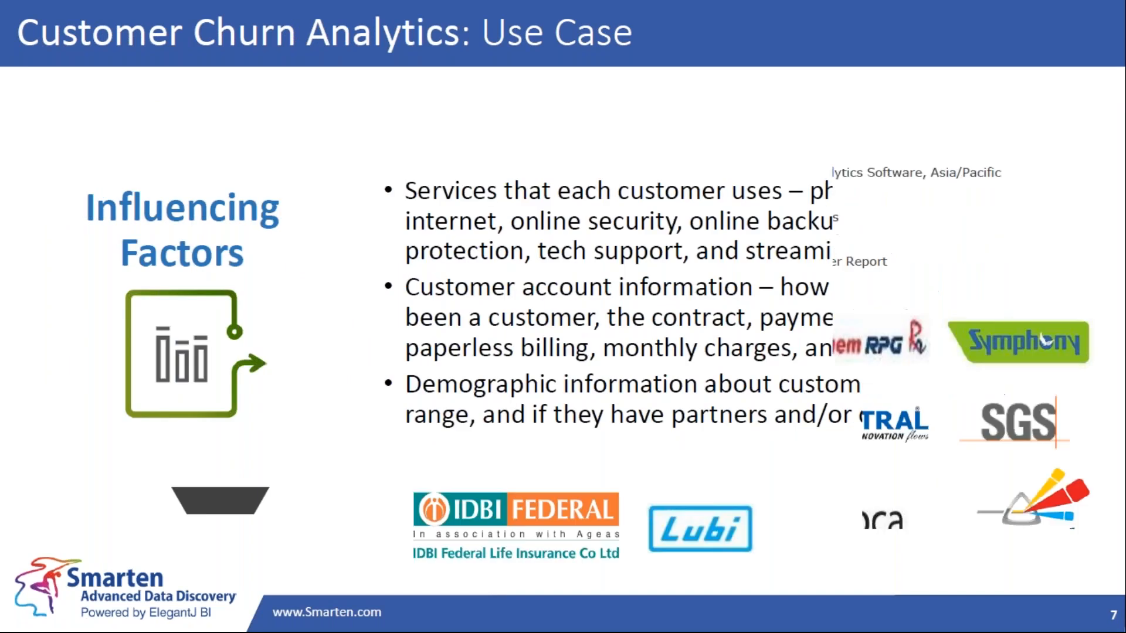